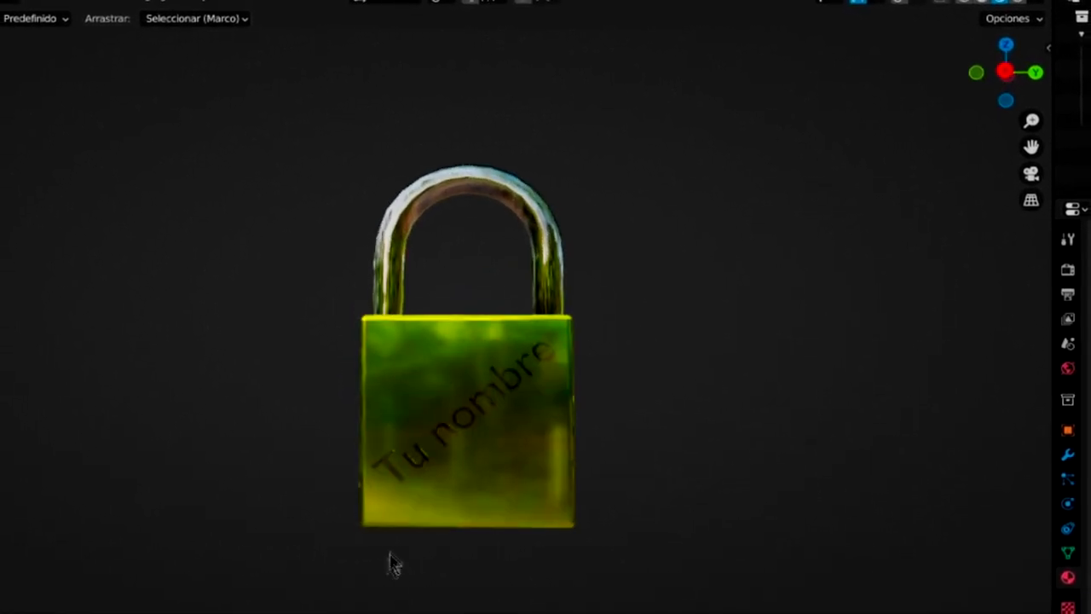
- Preview the finished padlock's shackle animation, pausing and resuming playback while orbiting
drag(344, 592, 336, 557)
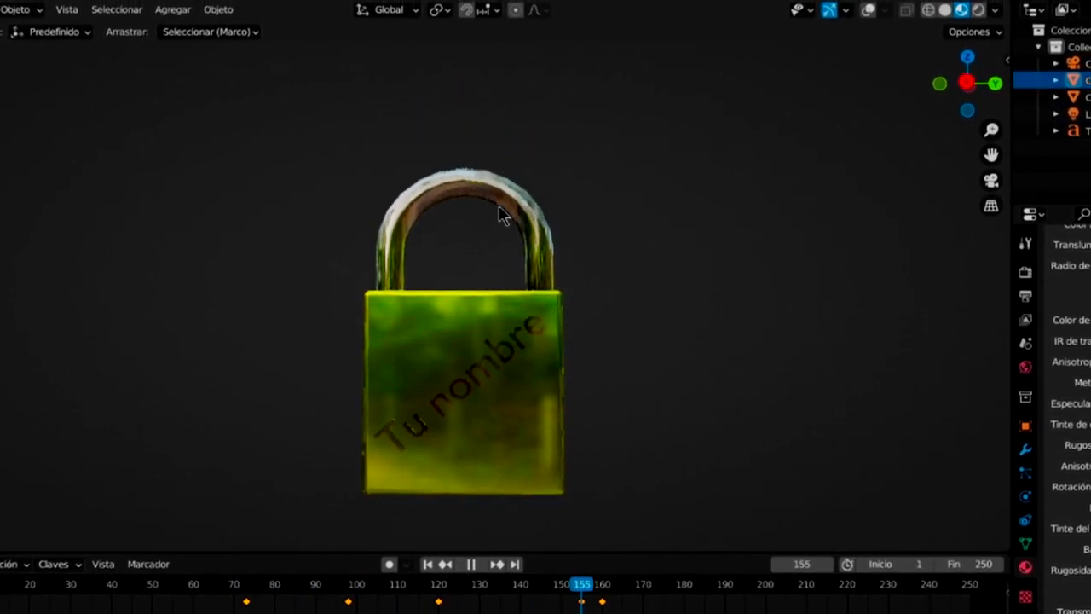
click(470, 564)
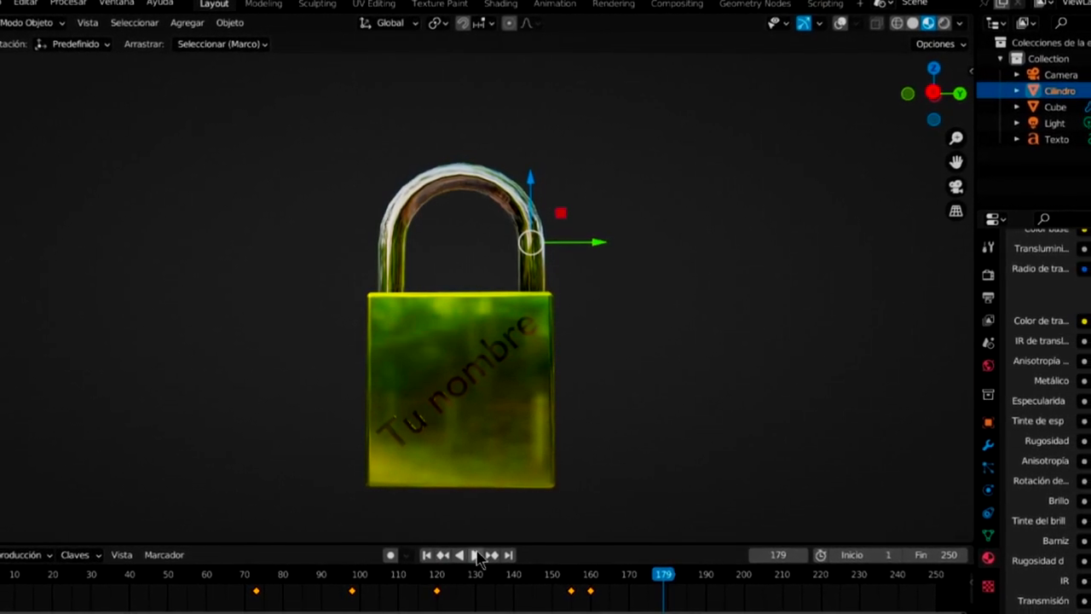
click(475, 555)
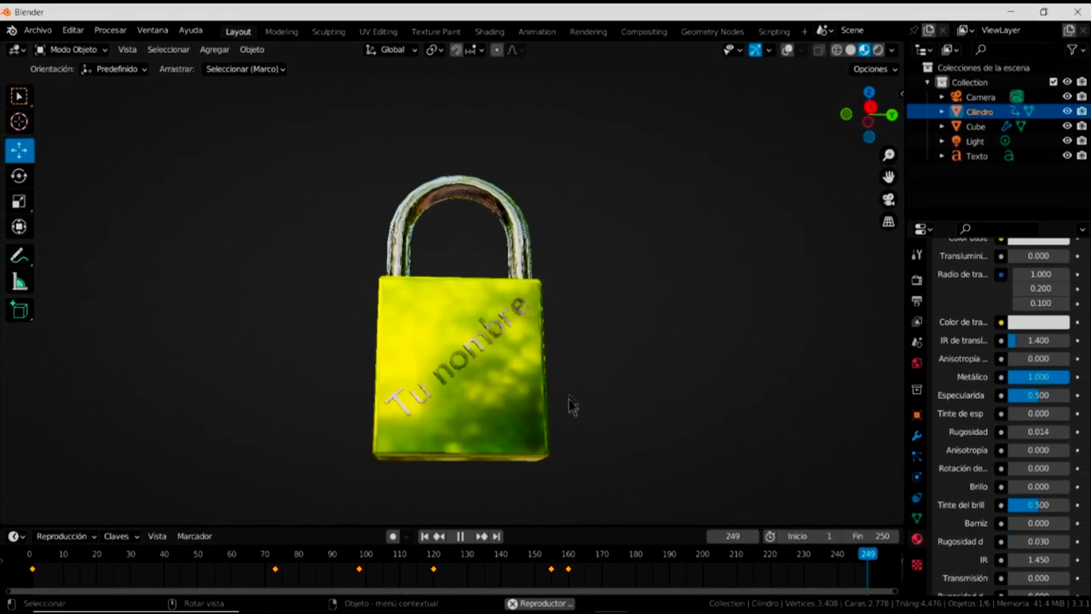
middle_drag(588, 486, 682, 385)
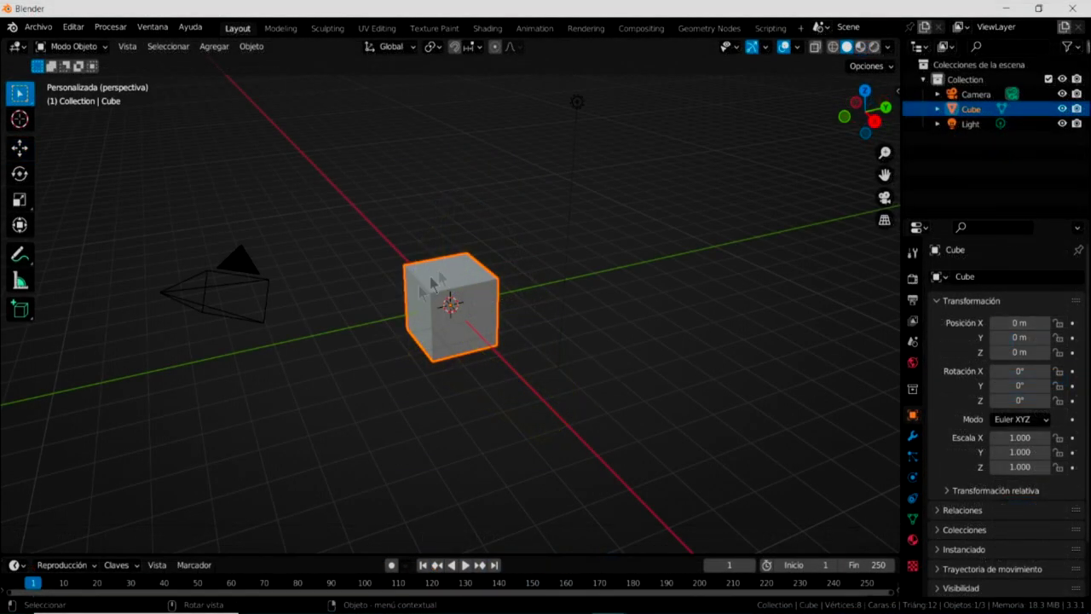
- Scale the default cube to X 0.370, Y 1.311 and Z 1.326 with the Scale tool
click(21, 201)
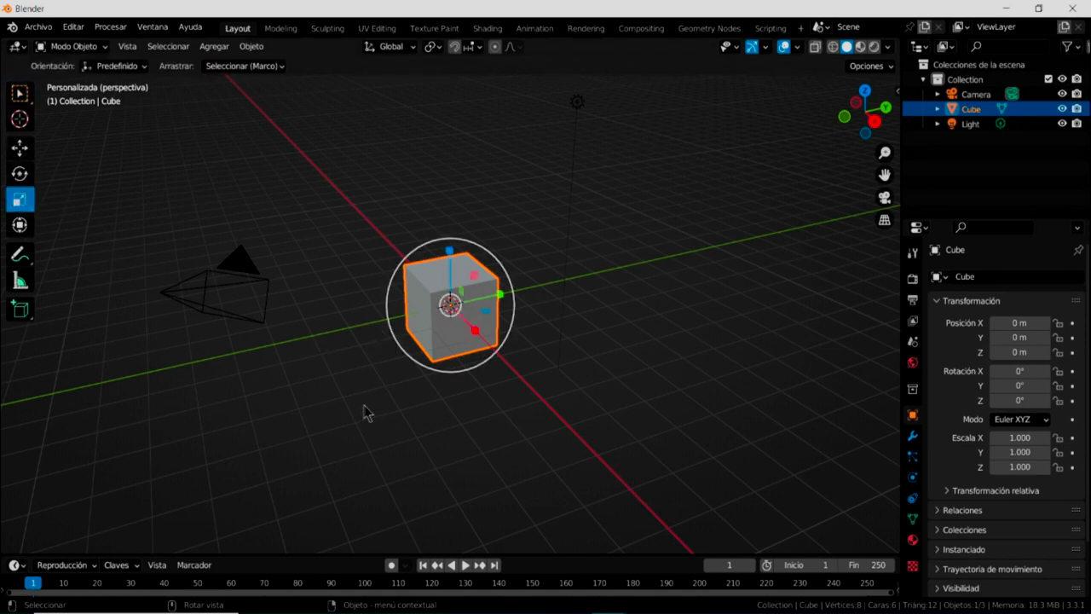
middle_drag(365, 412, 401, 414)
drag(489, 330, 461, 322)
middle_drag(446, 397, 404, 354)
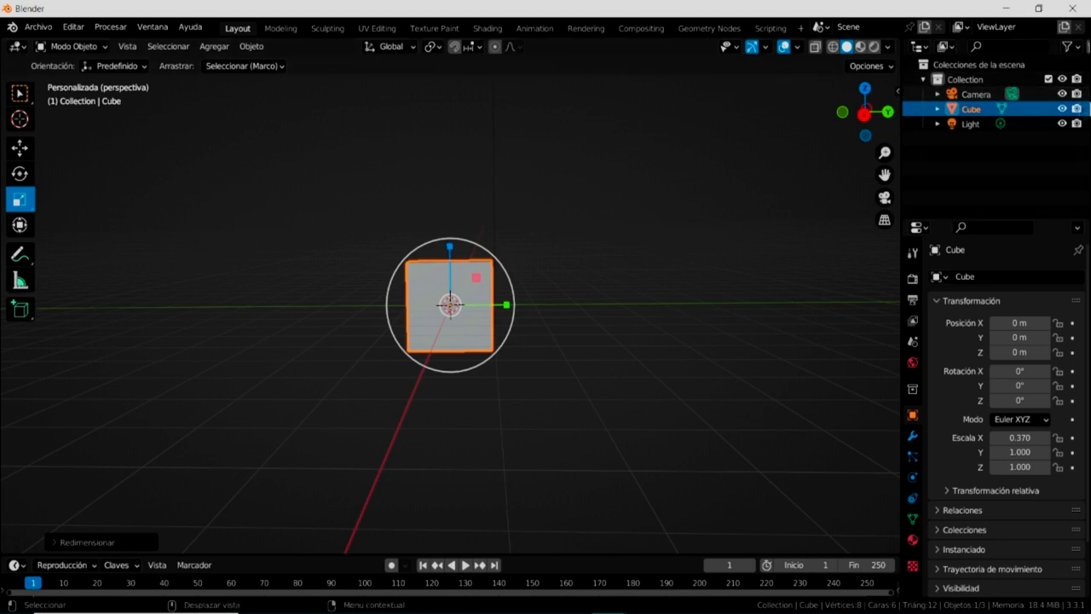
mouse_move(641, 175)
middle_down()
mouse_move(653, 209)
mouse_move(635, 203)
mouse_move(526, 319)
mouse_move(707, 304)
mouse_move(570, 309)
mouse_move(521, 290)
middle_up()
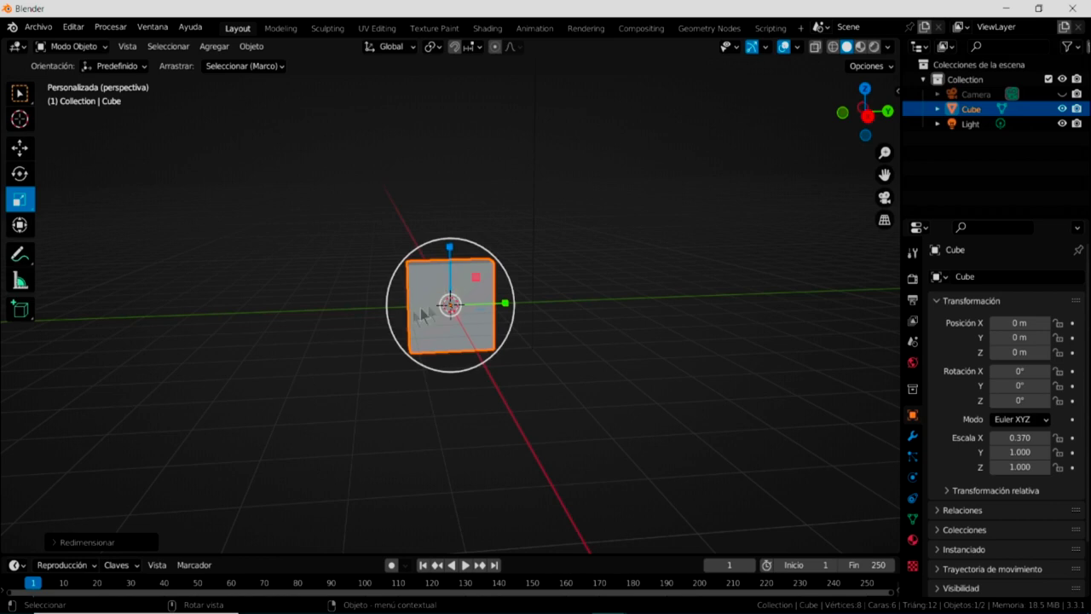
drag(508, 309, 571, 305)
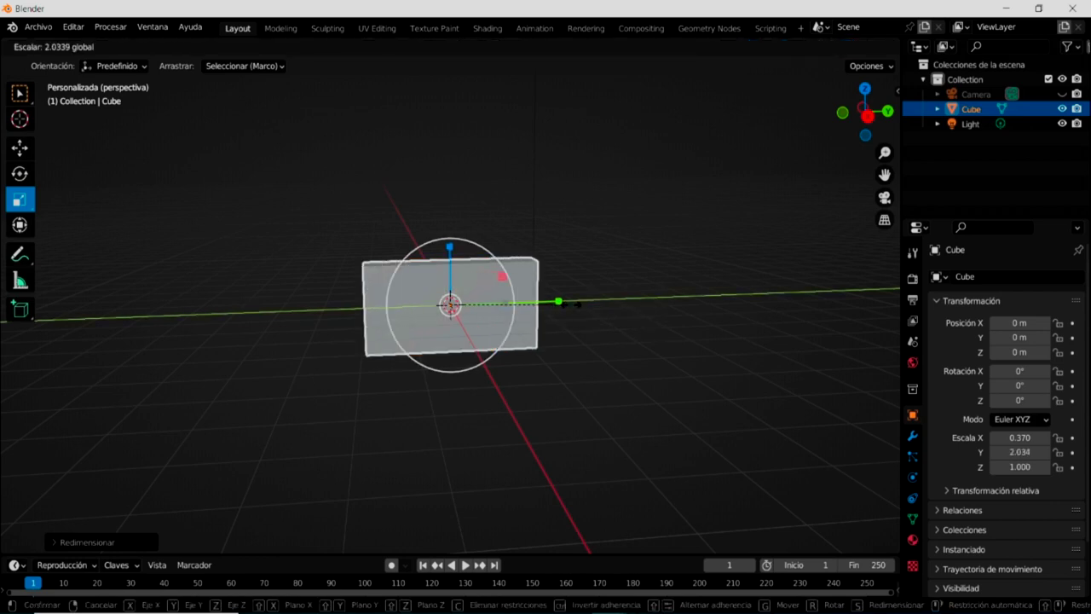
drag(571, 304, 527, 292)
mouse_move(449, 245)
mouse_down()
mouse_move(498, 321)
mouse_move(501, 306)
mouse_up()
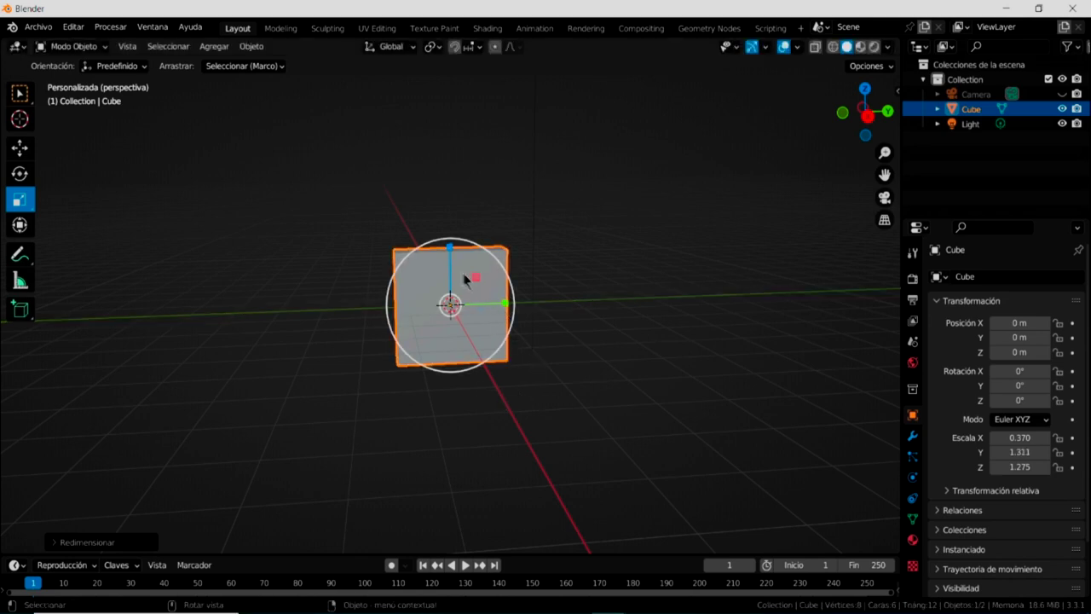
drag(450, 250, 450, 246)
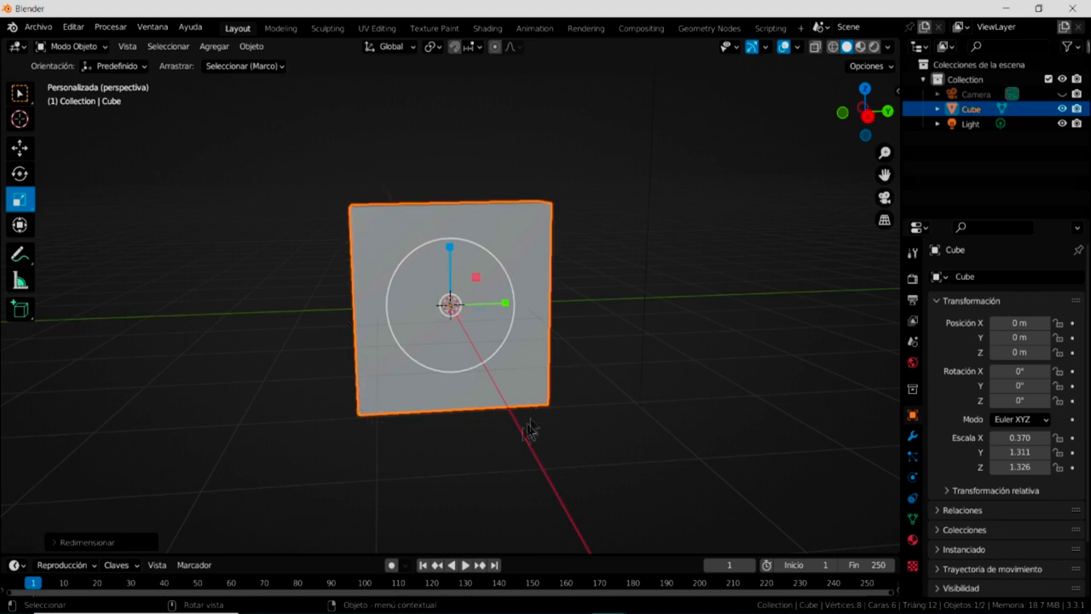
mouse_move(439, 429)
middle_down()
mouse_move(565, 405)
mouse_move(526, 423)
mouse_move(436, 409)
mouse_move(511, 389)
middle_up()
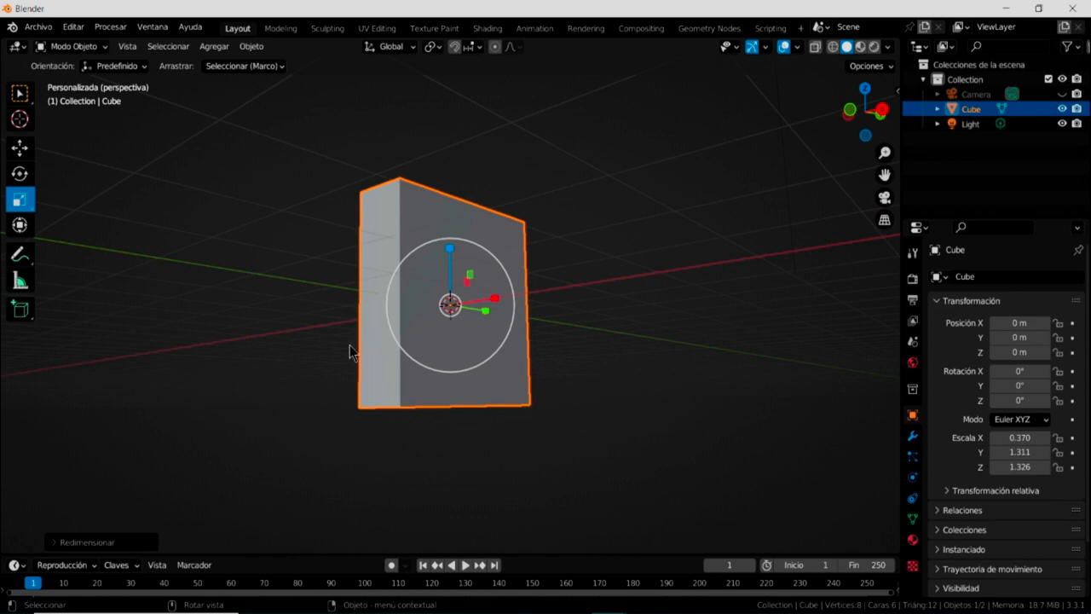
middle_drag(588, 333, 512, 334)
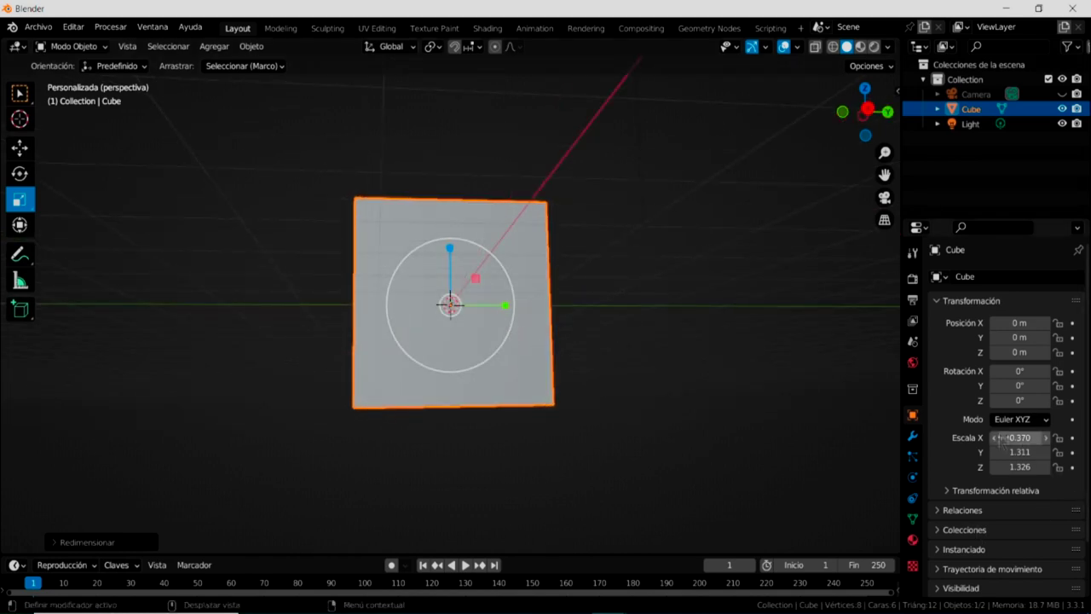
- Add a Bevel modifier to the slab with 0.1 m width and 3 segments
click(912, 438)
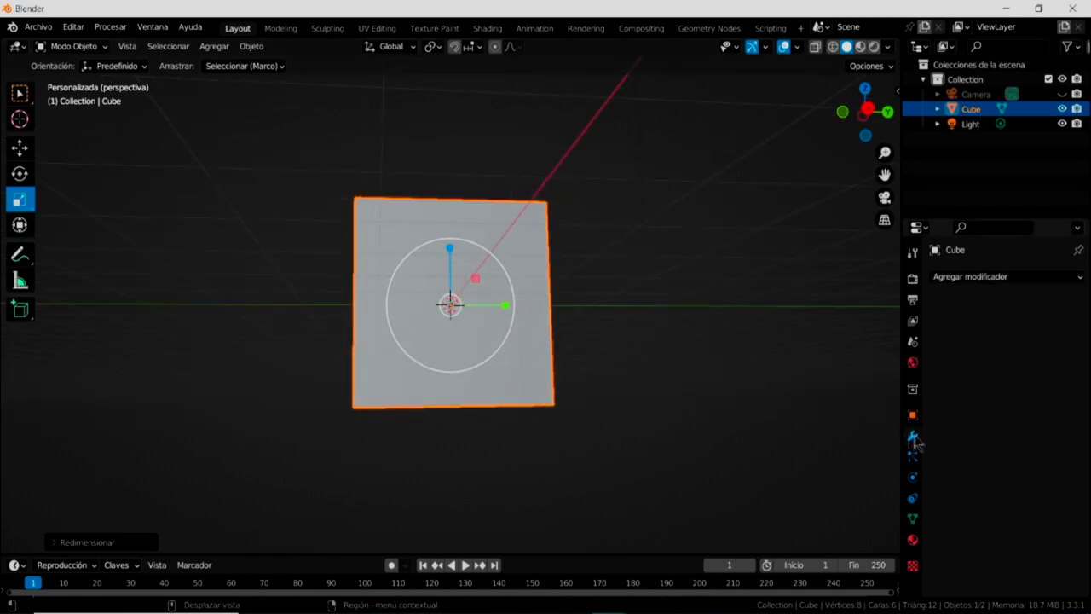
click(966, 279)
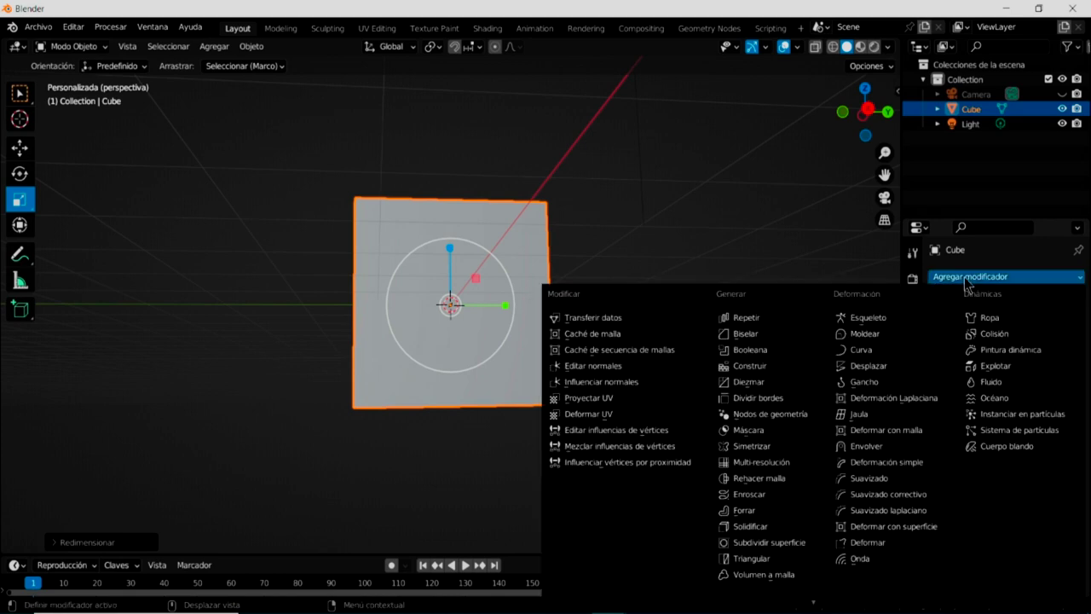
click(740, 335)
mouse_move(509, 333)
middle_down()
mouse_move(556, 375)
mouse_move(421, 228)
middle_up()
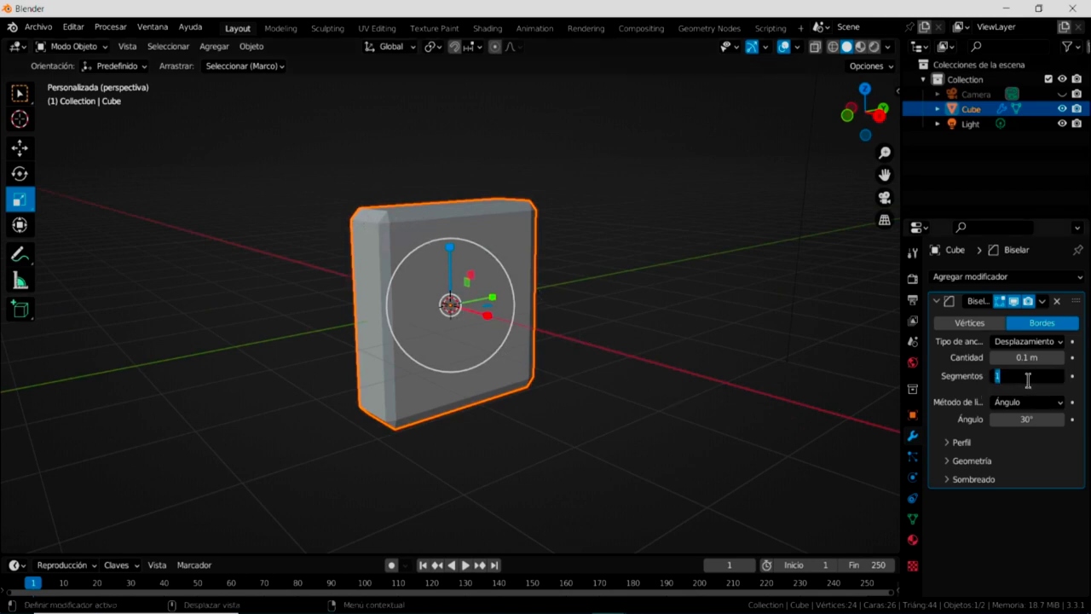
key(Return)
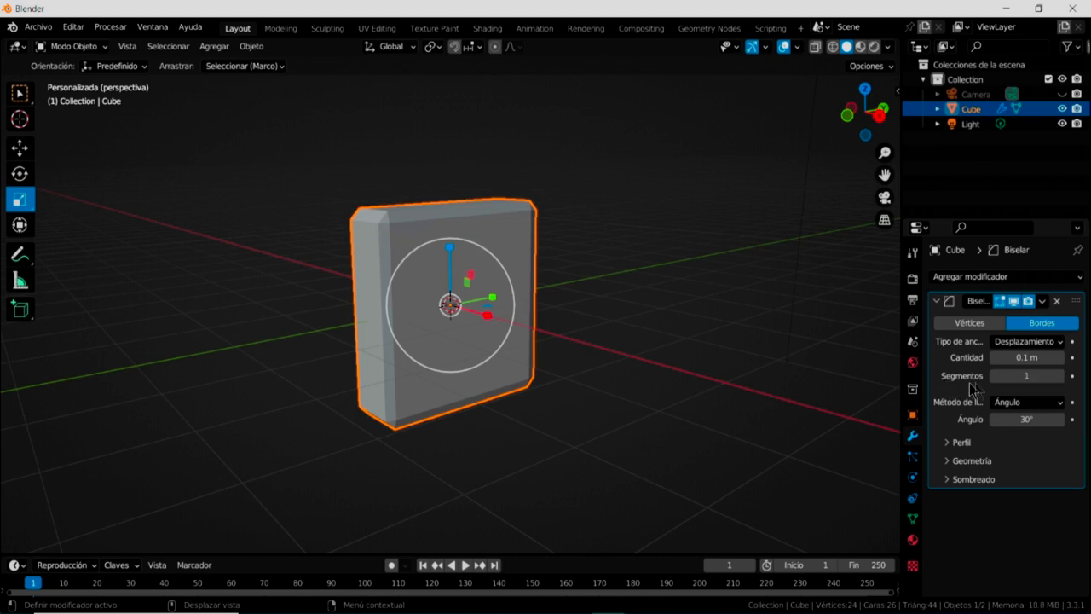
click(1062, 376)
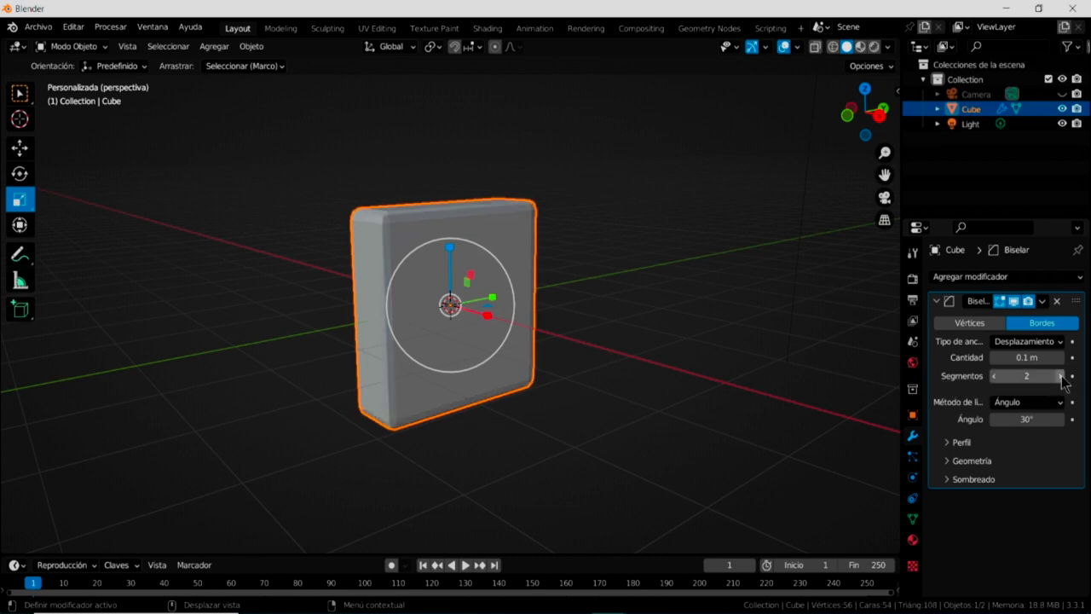
click(1062, 376)
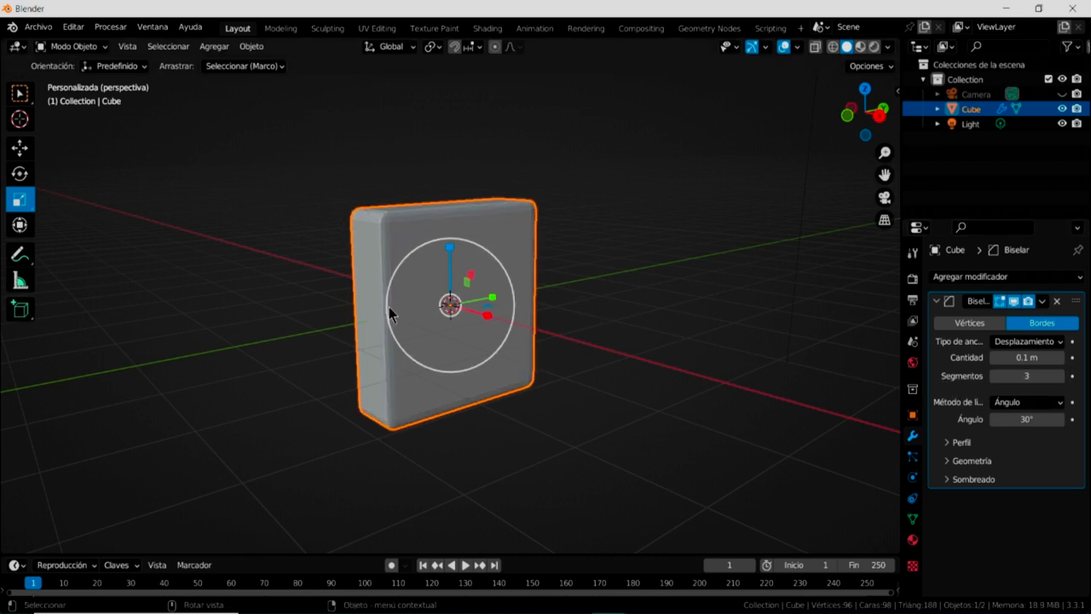
- Inspect the bevel, then move the slab along Y away from the origin
click(571, 407)
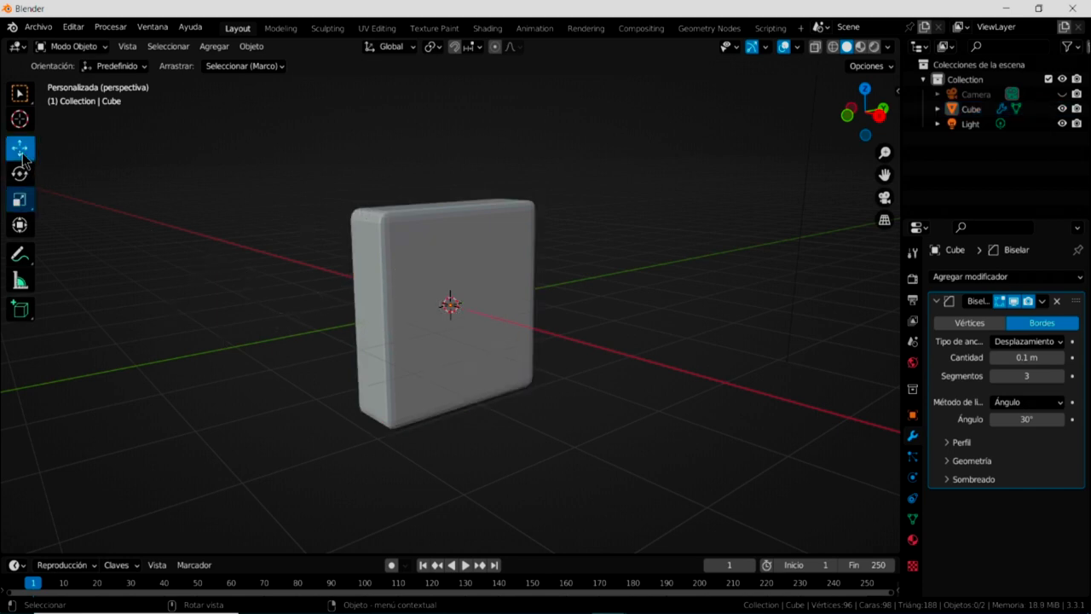
click(438, 294)
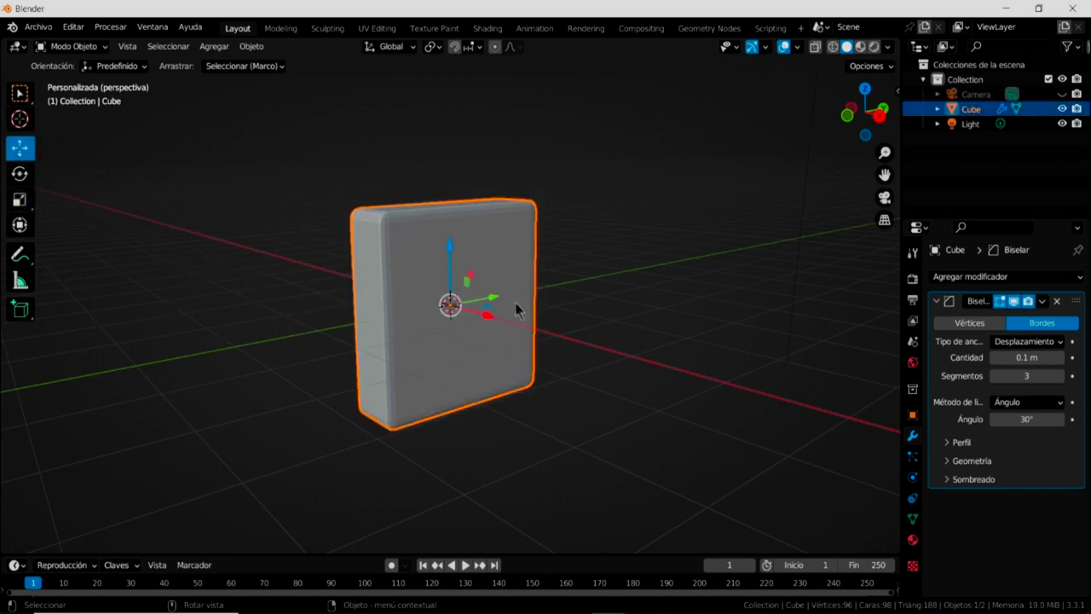
drag(493, 304, 728, 294)
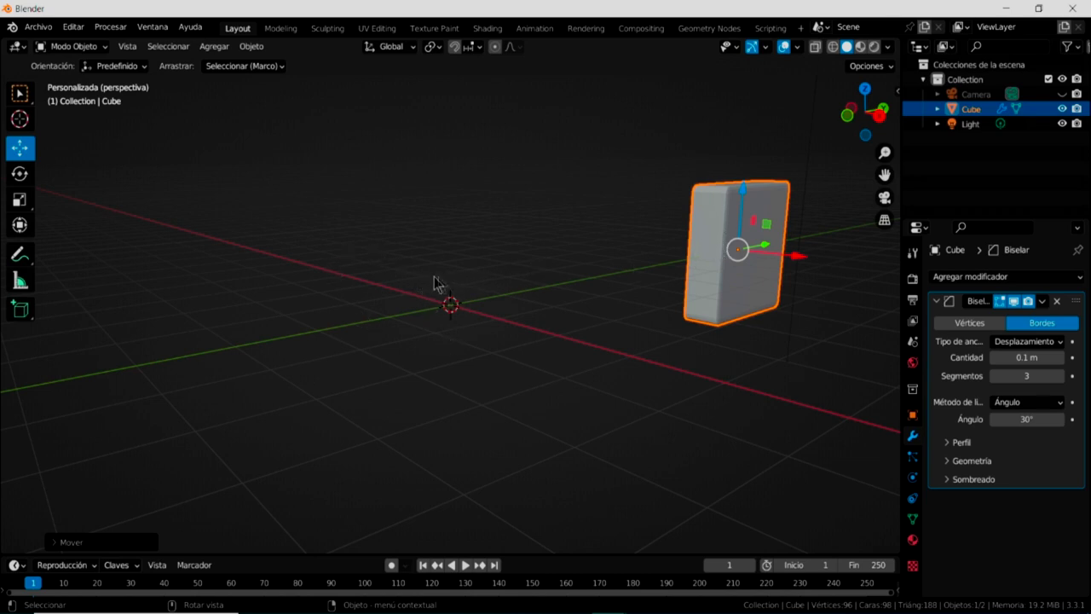
- Add a cylinder at the origin, stretch it along Z and shrink it into a thin rod
click(219, 49)
mouse_move(247, 63)
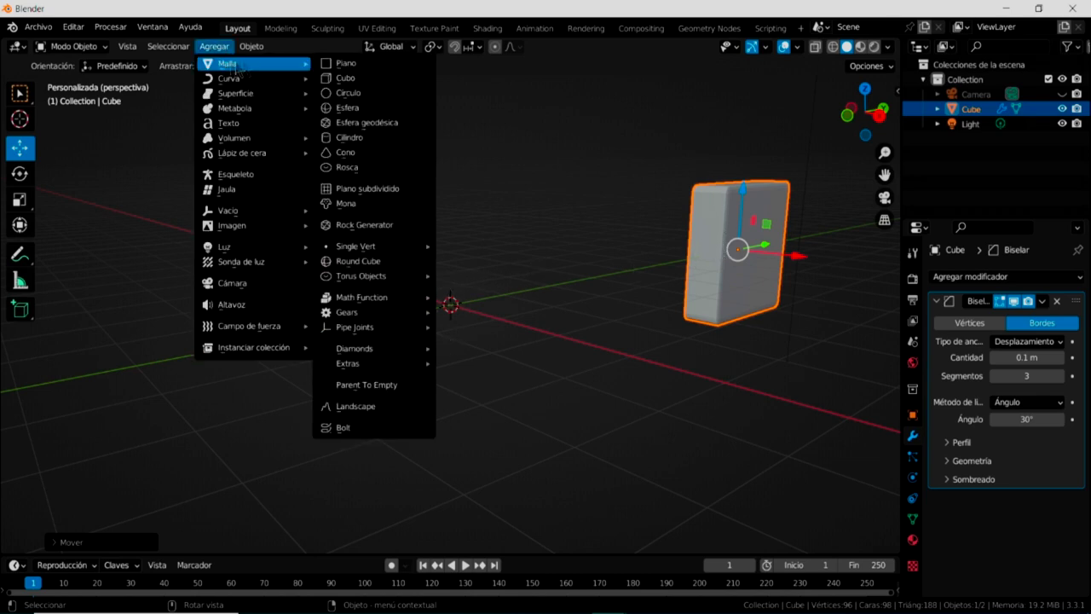
click(356, 138)
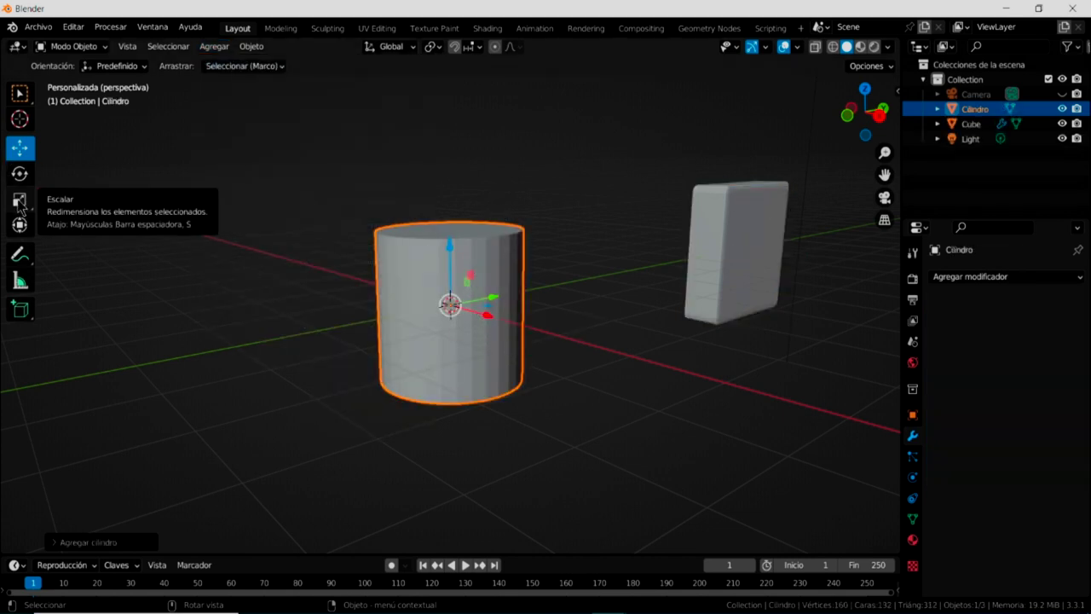
click(20, 201)
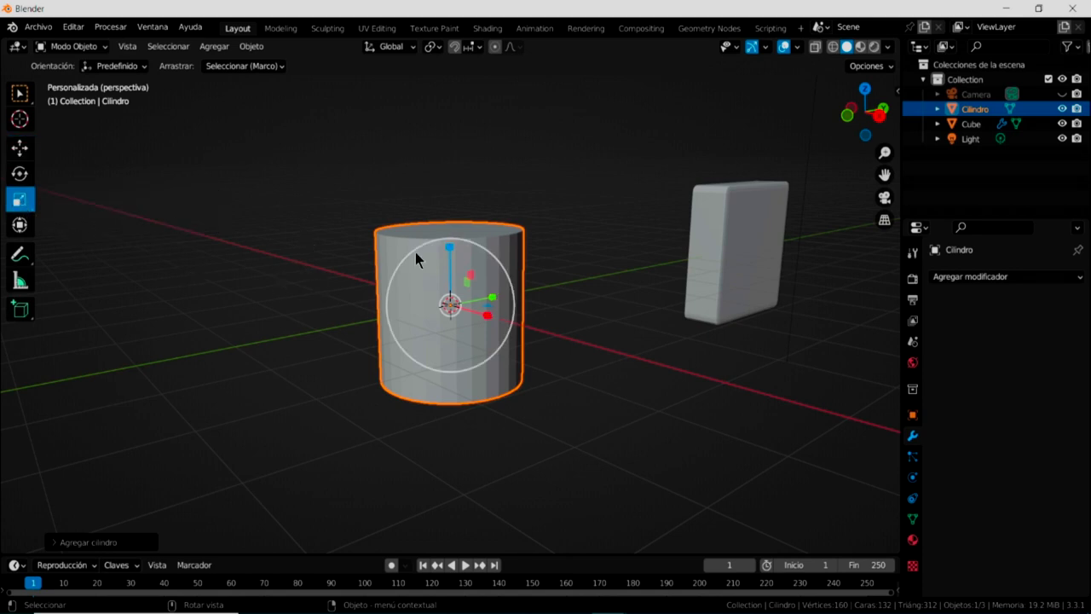
drag(449, 249, 478, 221)
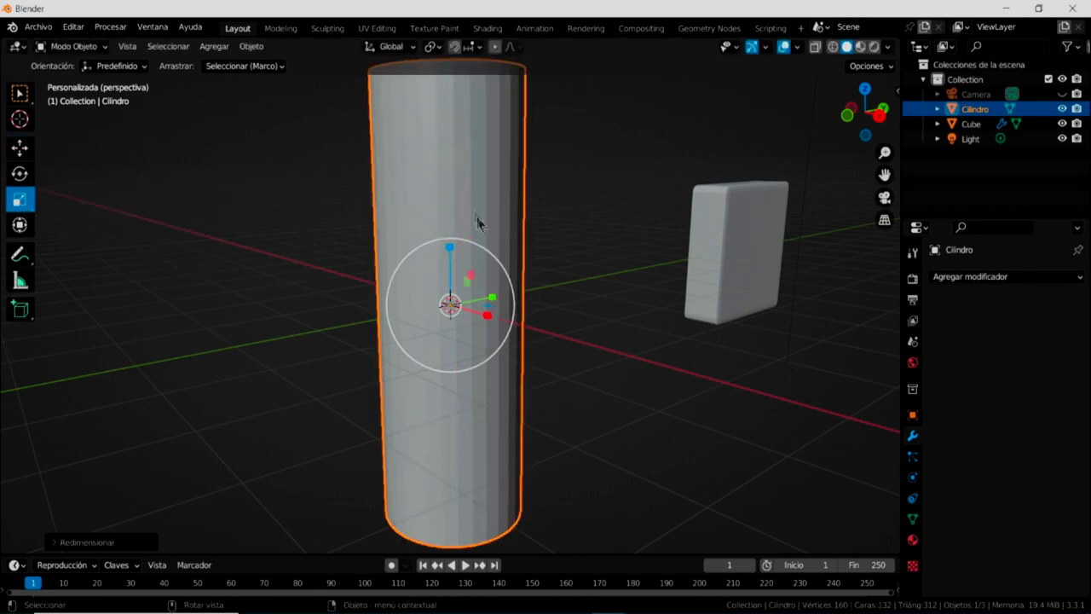
drag(489, 253, 447, 277)
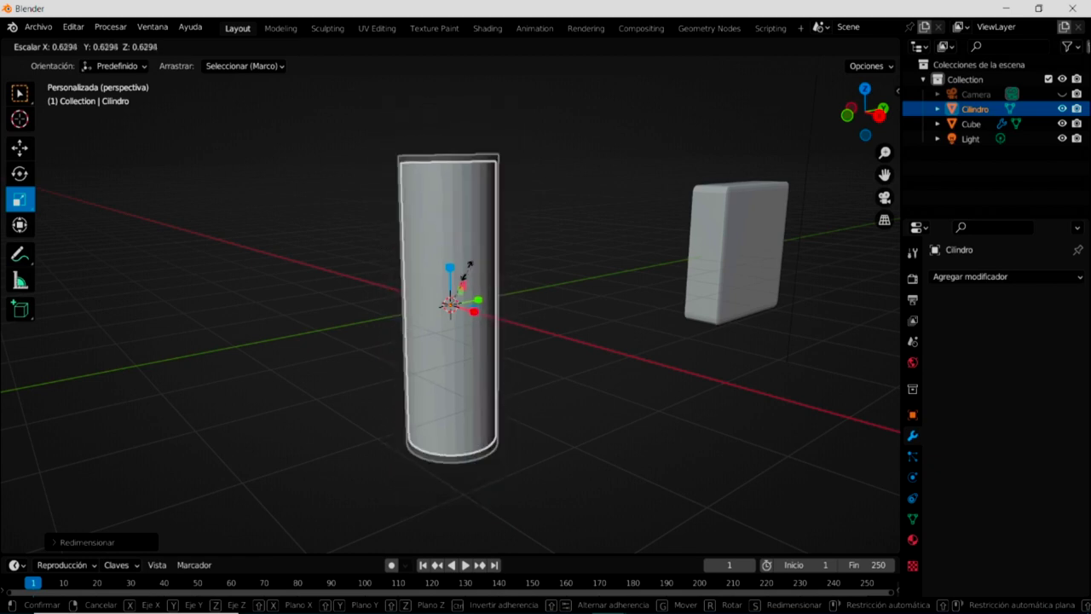
drag(447, 280, 455, 145)
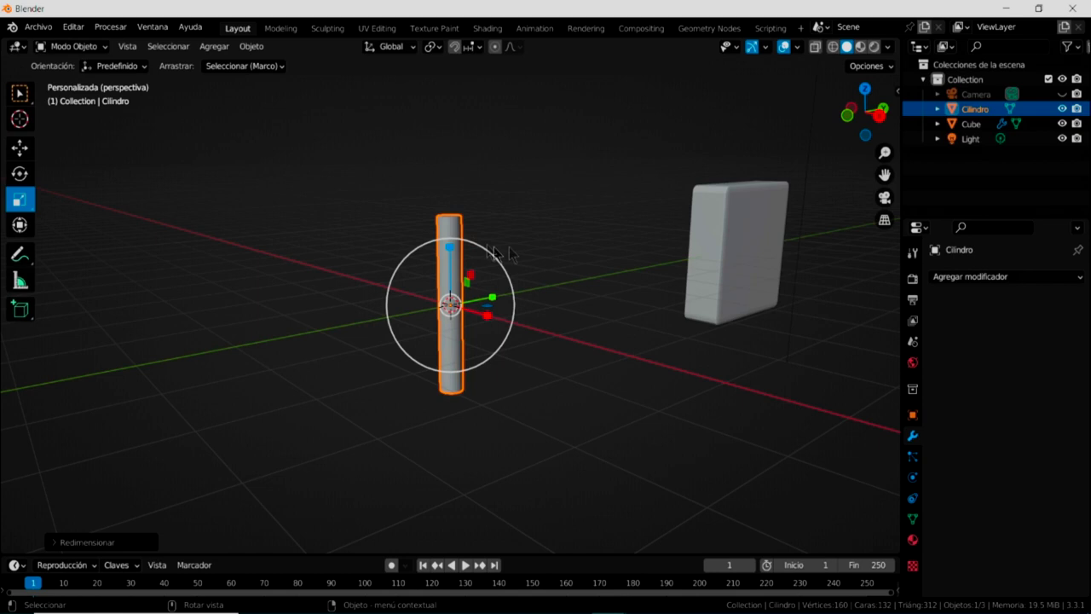
click(730, 256)
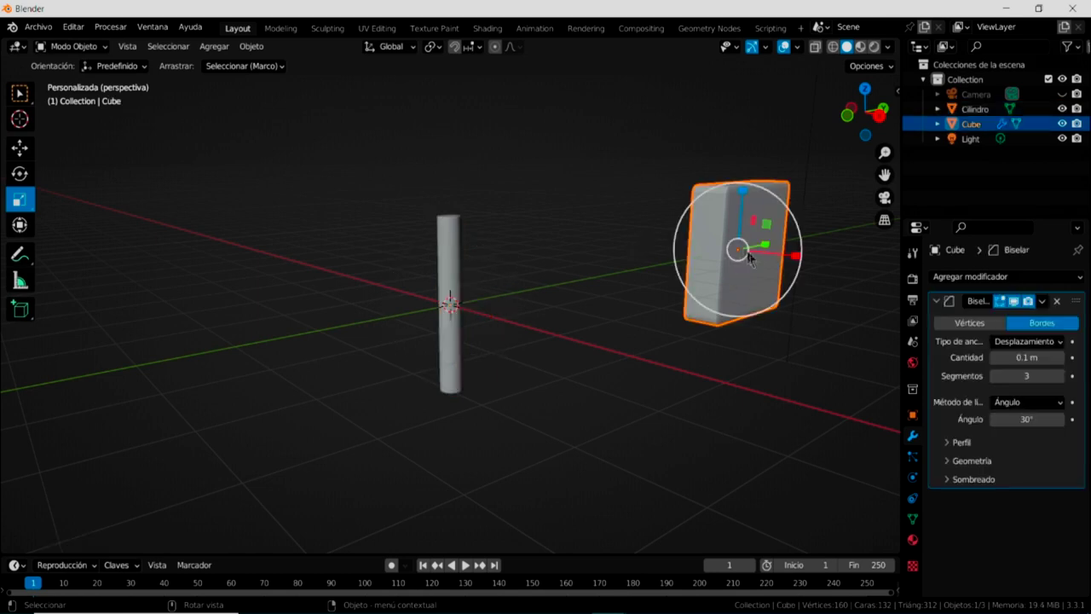
- Slide the slab along X beside the rod and raise the rod along Z
click(21, 149)
drag(774, 251, 556, 304)
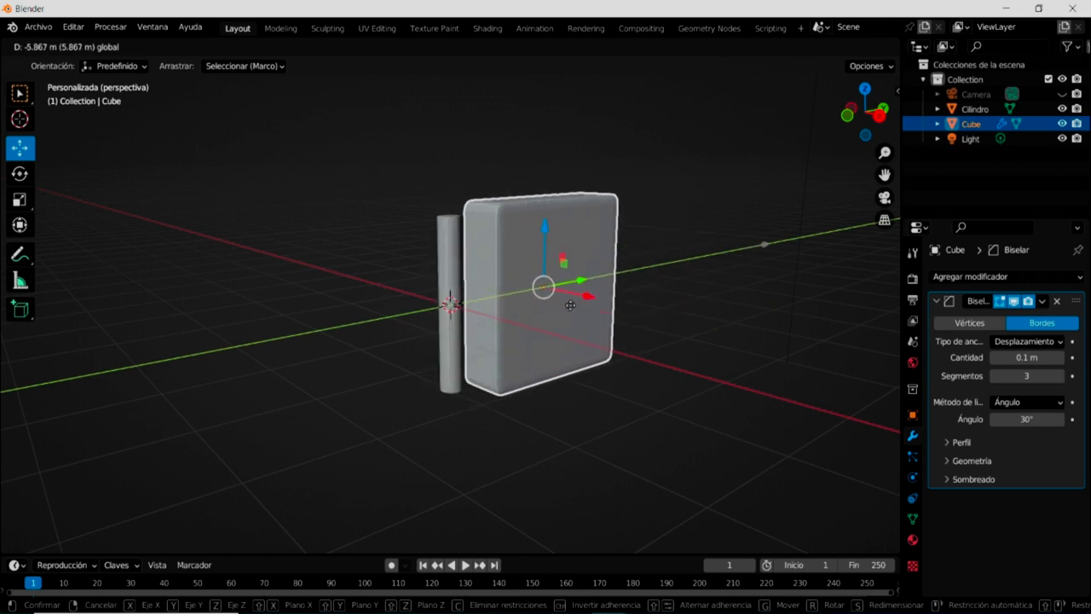
drag(556, 304, 586, 300)
click(453, 277)
drag(450, 248, 449, 155)
- Shift the slab about 0.24 m along X so the rod rises through its top edge
click(600, 283)
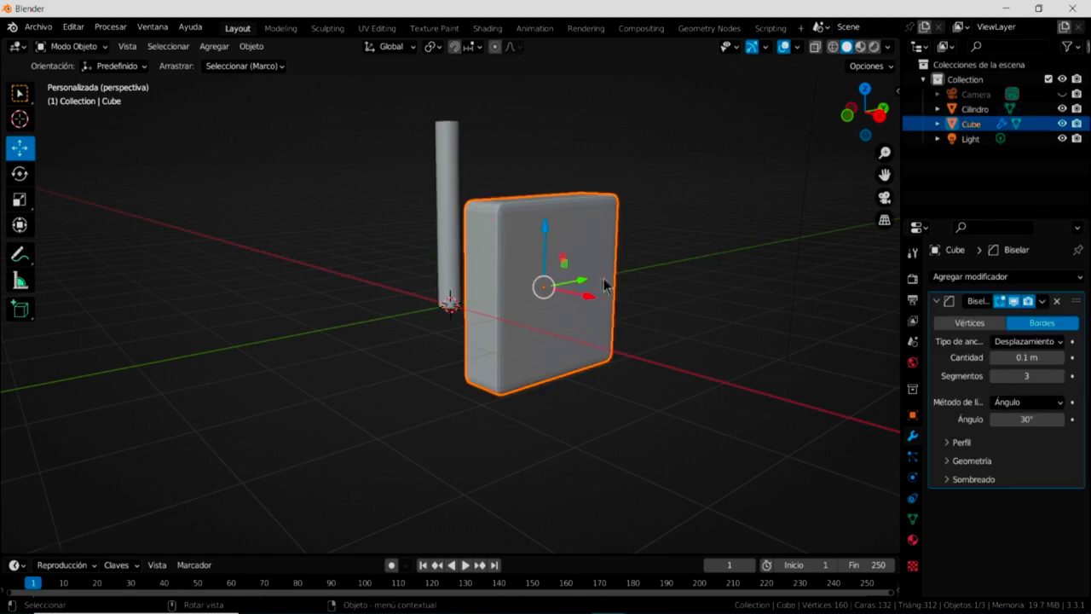
drag(582, 284, 525, 295)
mouse_move(419, 355)
middle_down()
mouse_move(560, 431)
mouse_move(483, 373)
mouse_move(433, 287)
middle_up()
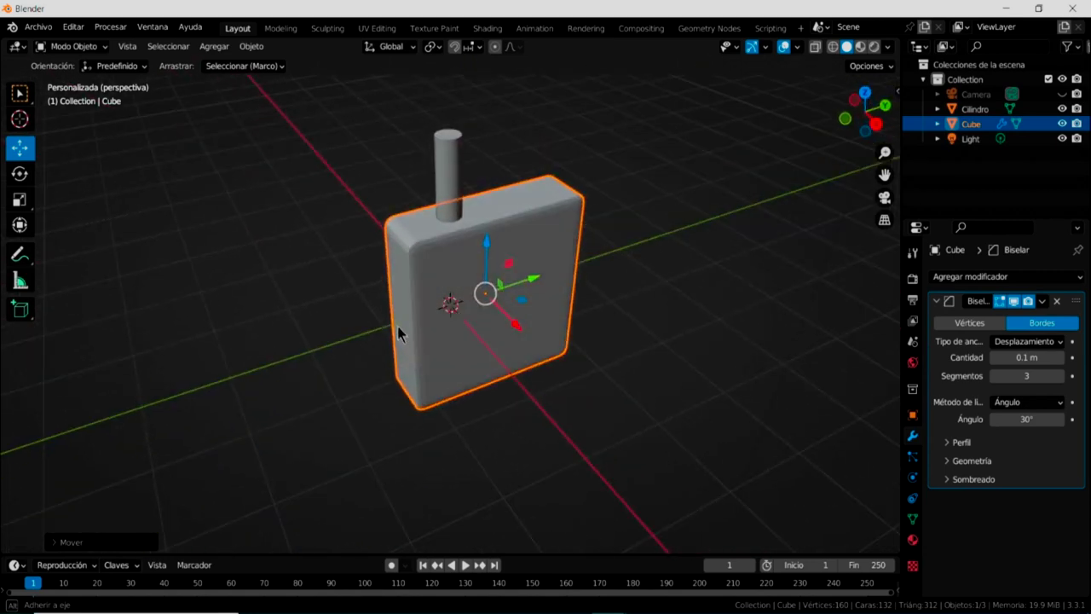
middle_drag(615, 318, 554, 293)
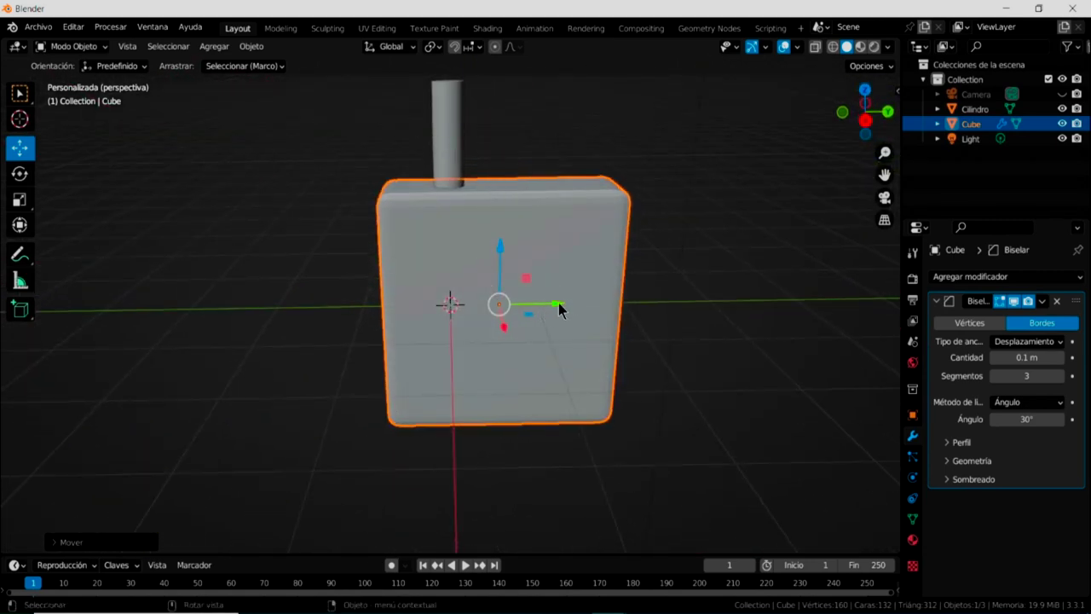
drag(559, 309, 585, 305)
mouse_move(623, 392)
middle_down()
mouse_move(696, 385)
mouse_move(702, 327)
middle_up()
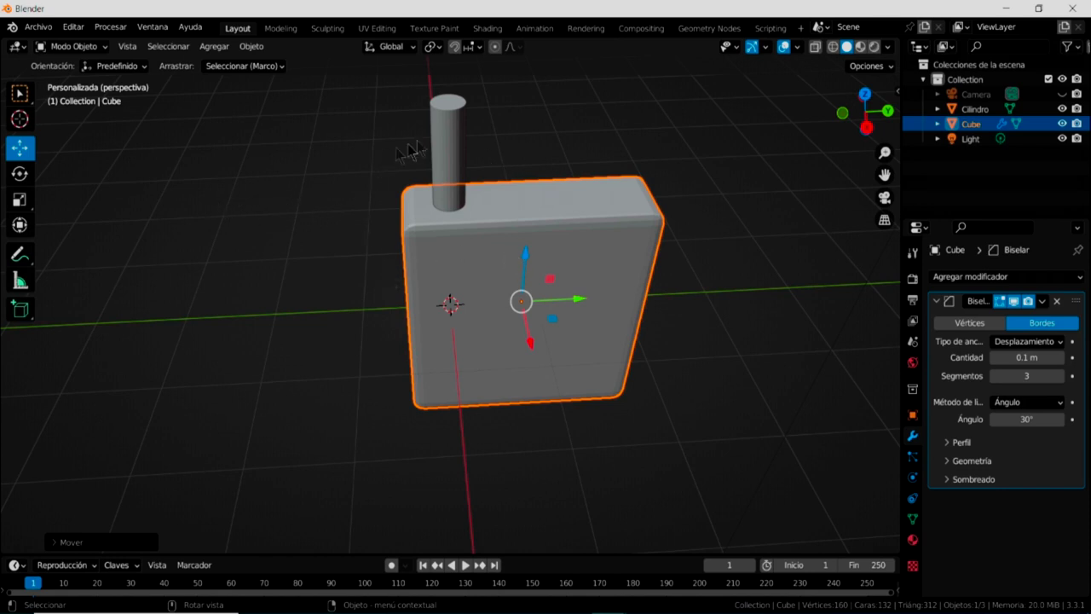
click(442, 129)
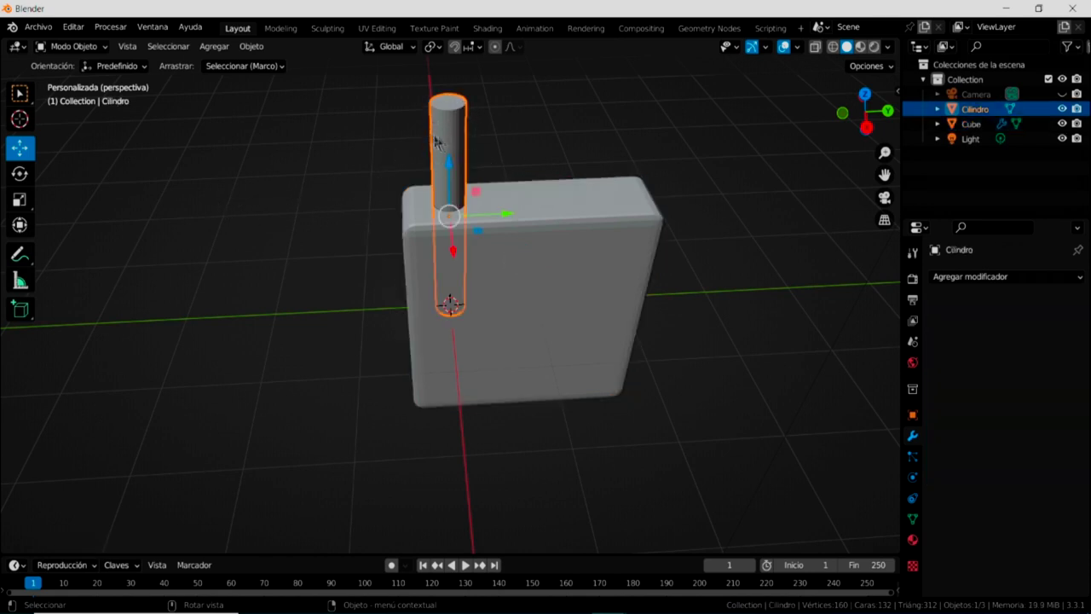
- Put the cylinder into Edit Mode and hide the cube from the viewport
click(90, 49)
click(83, 81)
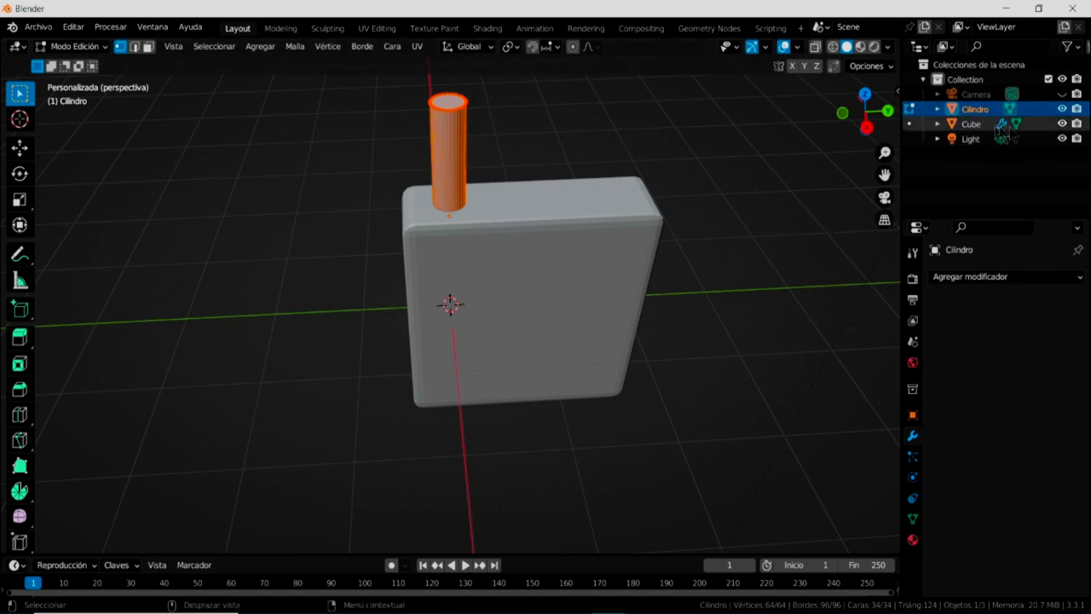
click(1064, 125)
shift+middle_drag(597, 298, 590, 422)
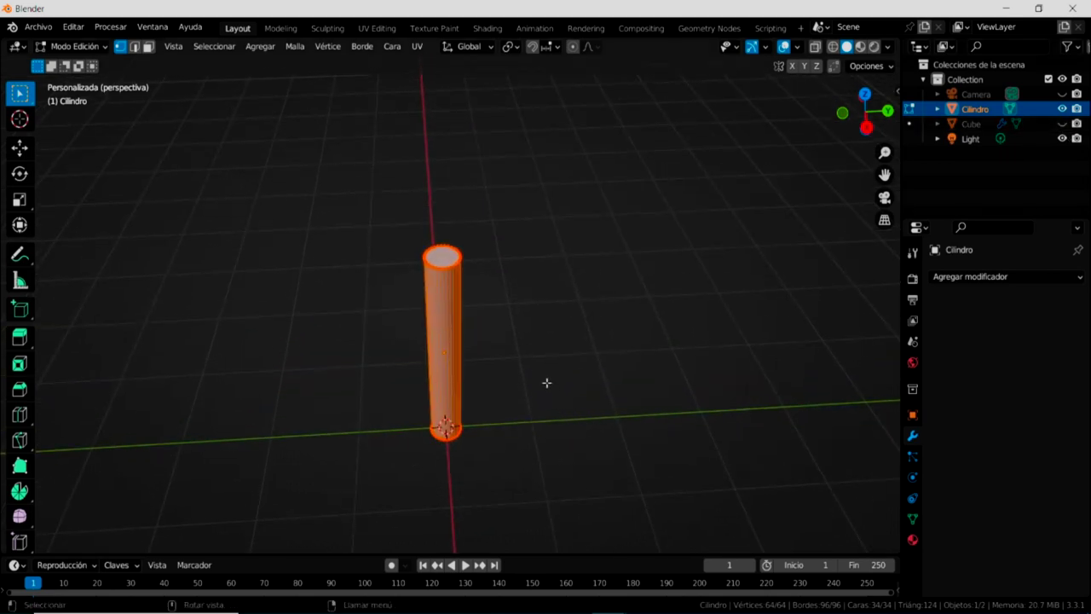
mouse_move(546, 376)
middle_down()
mouse_move(544, 358)
mouse_move(551, 362)
middle_up()
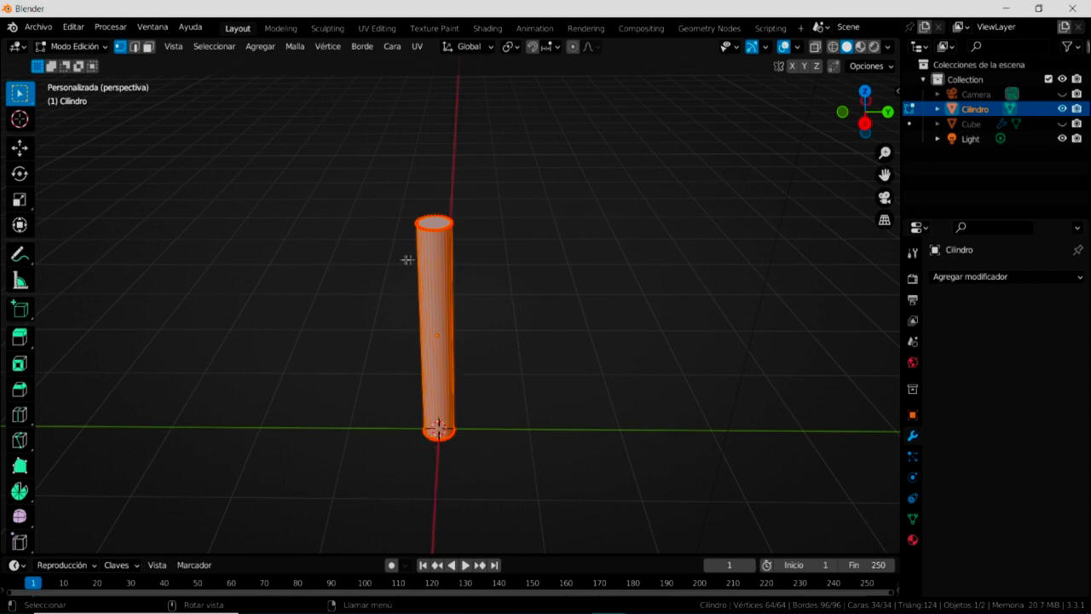
- Lower the cylinder mesh along Z to the origin, checking top and front views
click(21, 152)
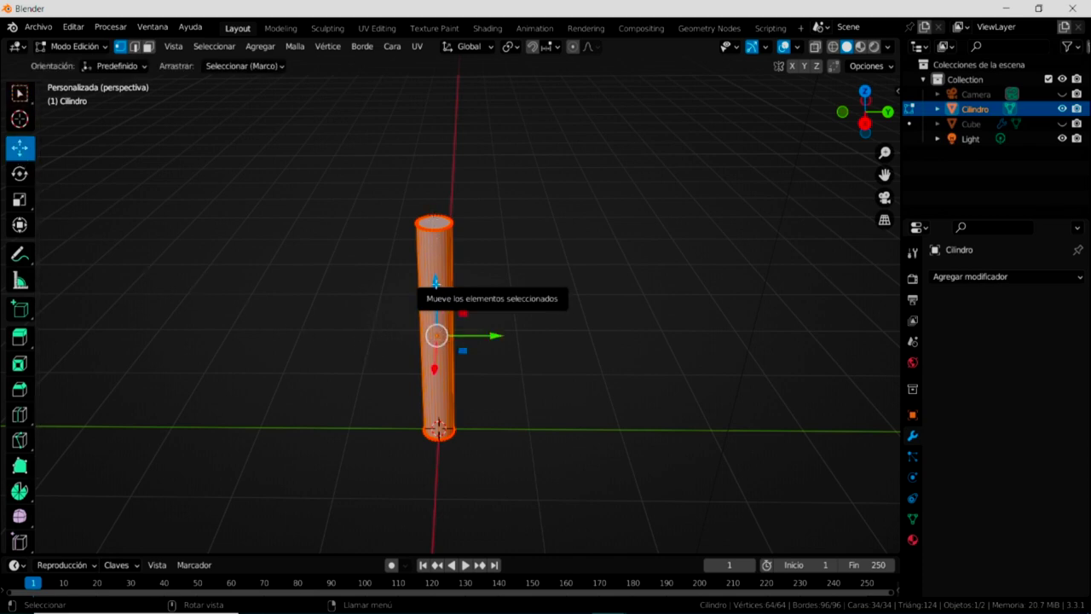
drag(435, 281, 434, 382)
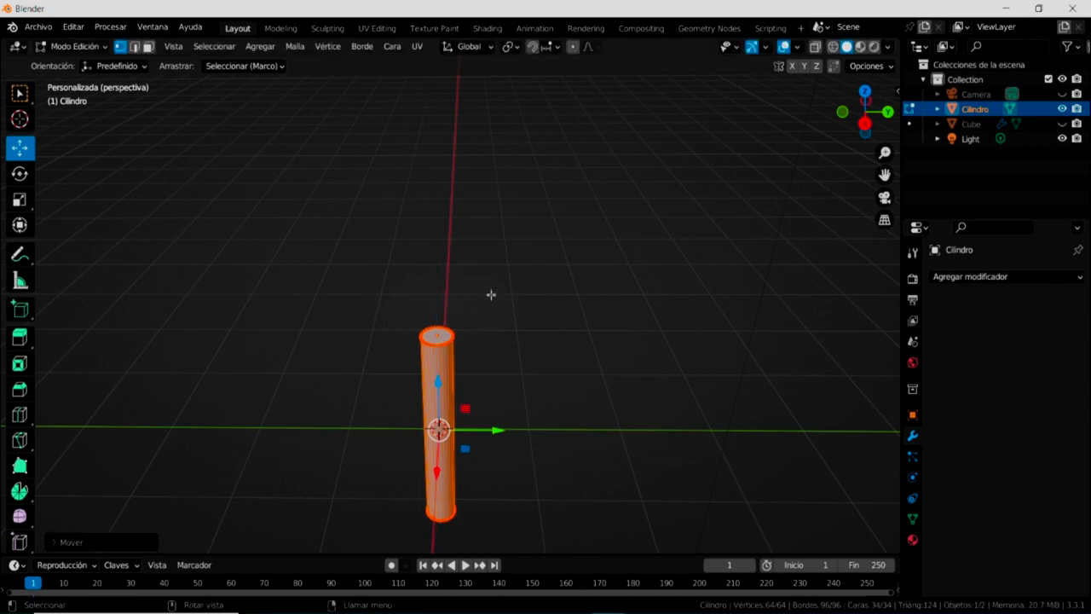
key(KP_7)
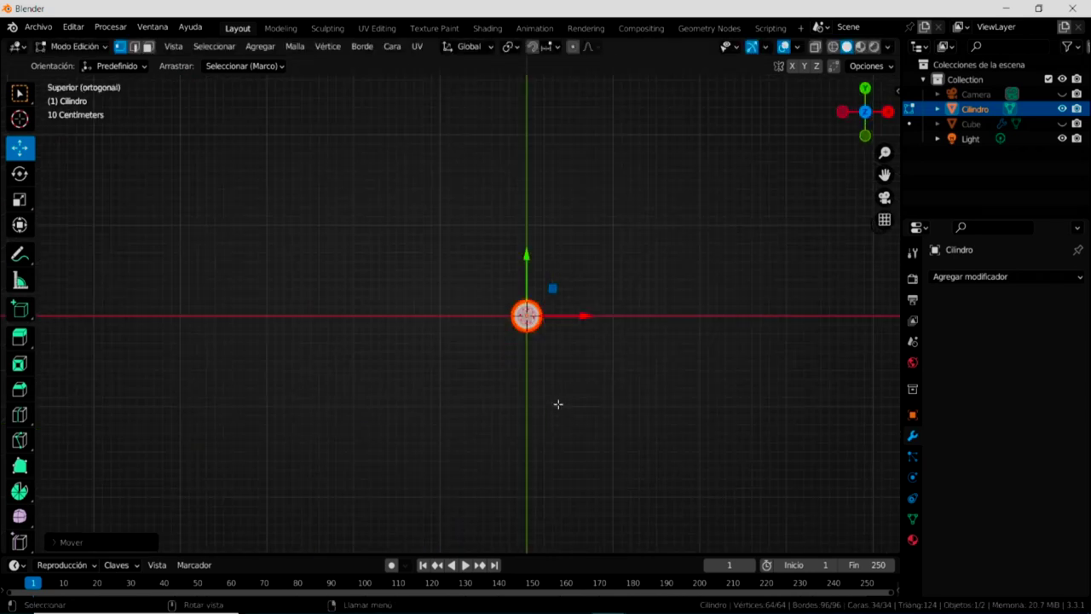
key(KP_1)
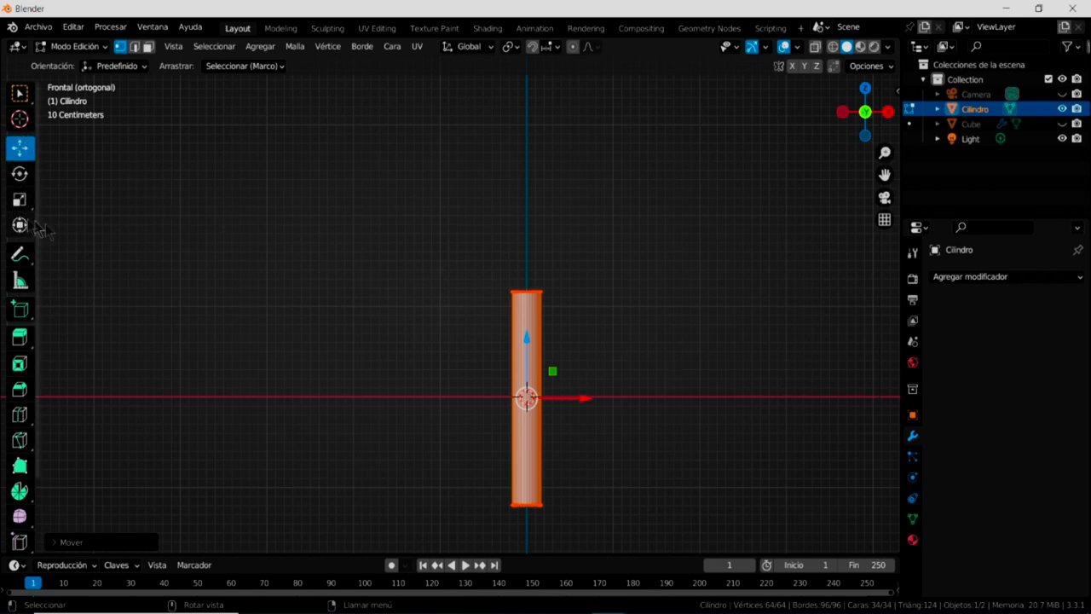
click(20, 122)
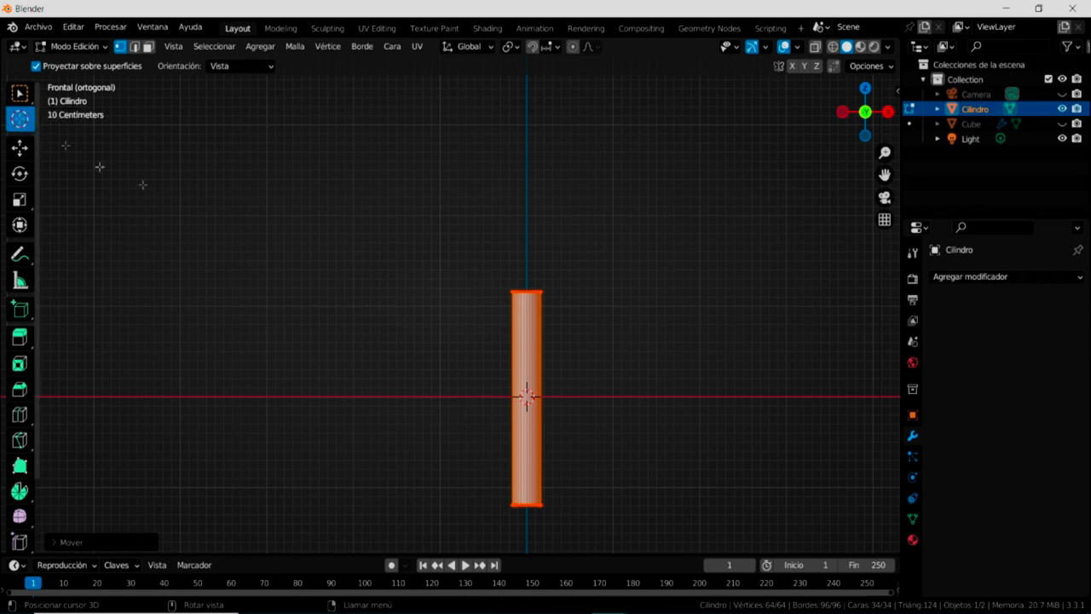
- View the cylinder from the right, briefly showing the cube for reference
mouse_move(688, 417)
middle_down()
mouse_move(548, 419)
mouse_move(455, 401)
middle_up()
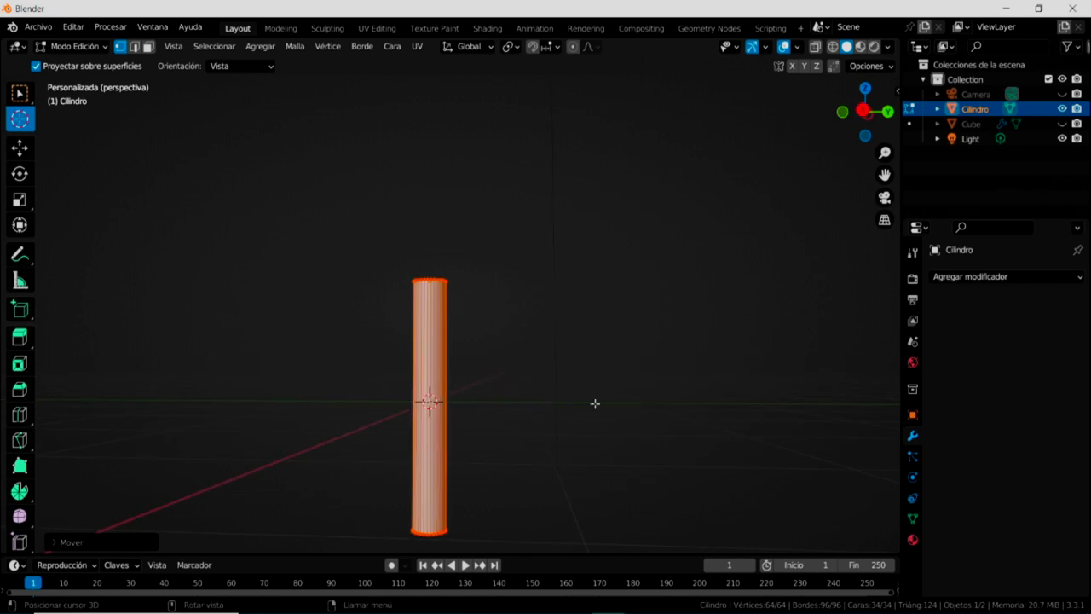
key(KP_3)
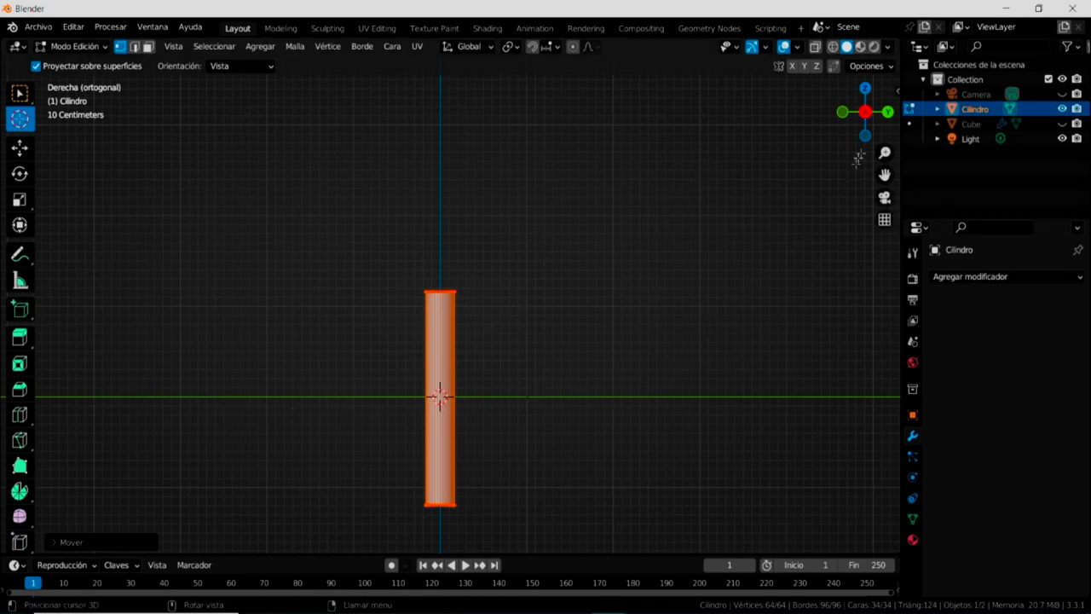
click(1062, 124)
click(1062, 125)
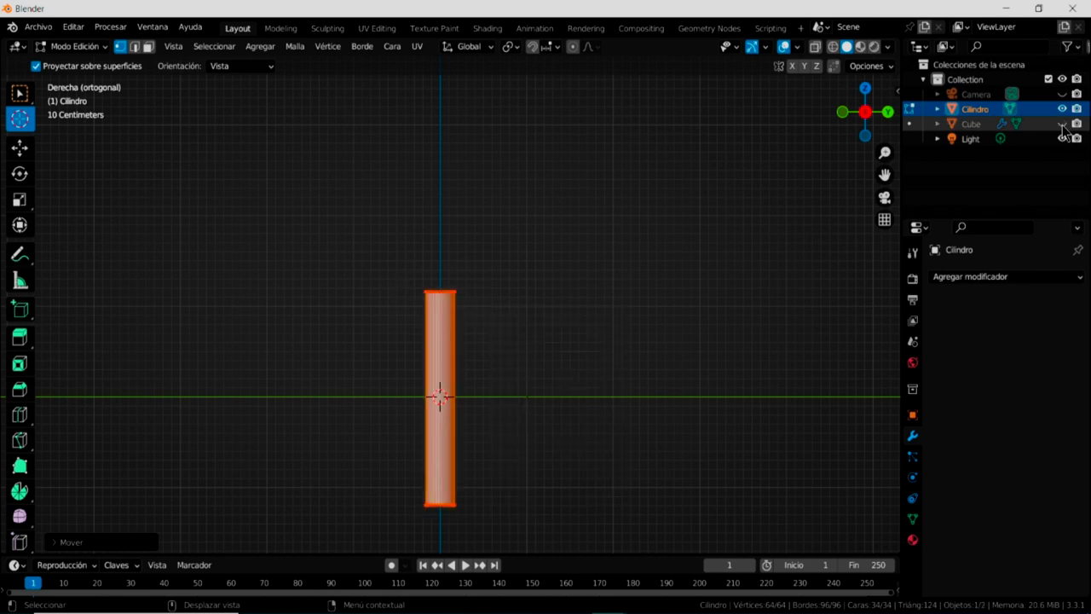
click(1062, 125)
click(1062, 124)
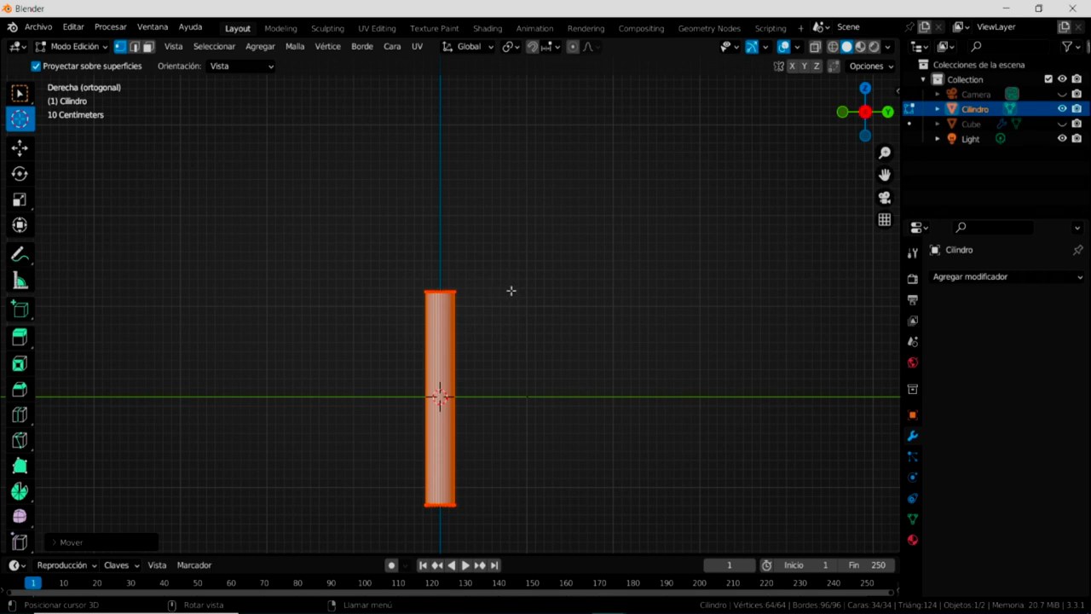
- Place the 3D cursor beside the cylinder's top and verify it in front, top and right views
click(514, 289)
middle_drag(498, 328, 438, 326)
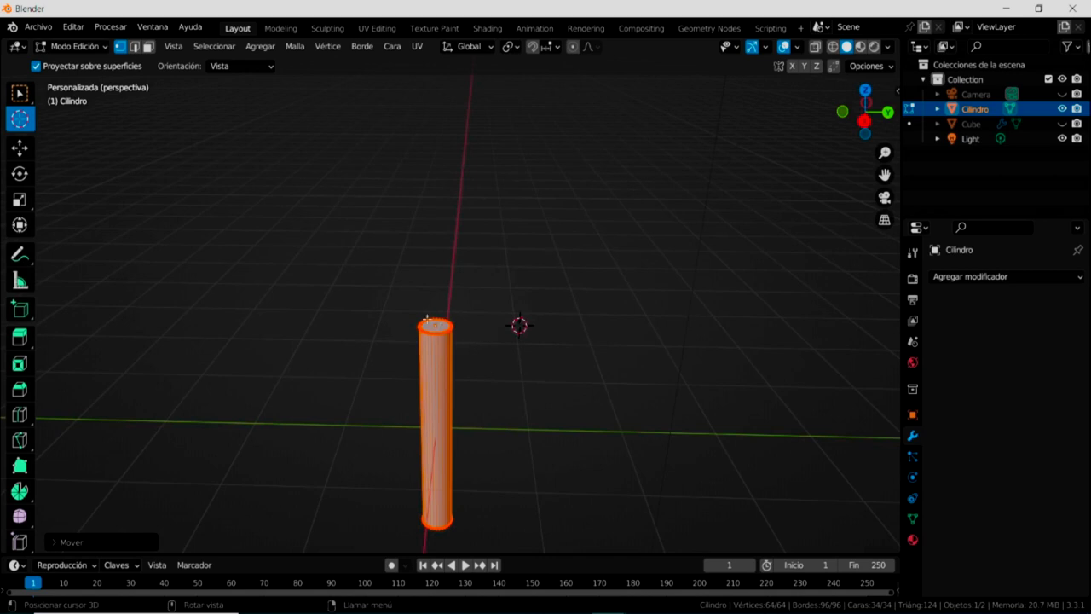
scroll(432, 323, up, 2)
scroll(432, 333, up, 2)
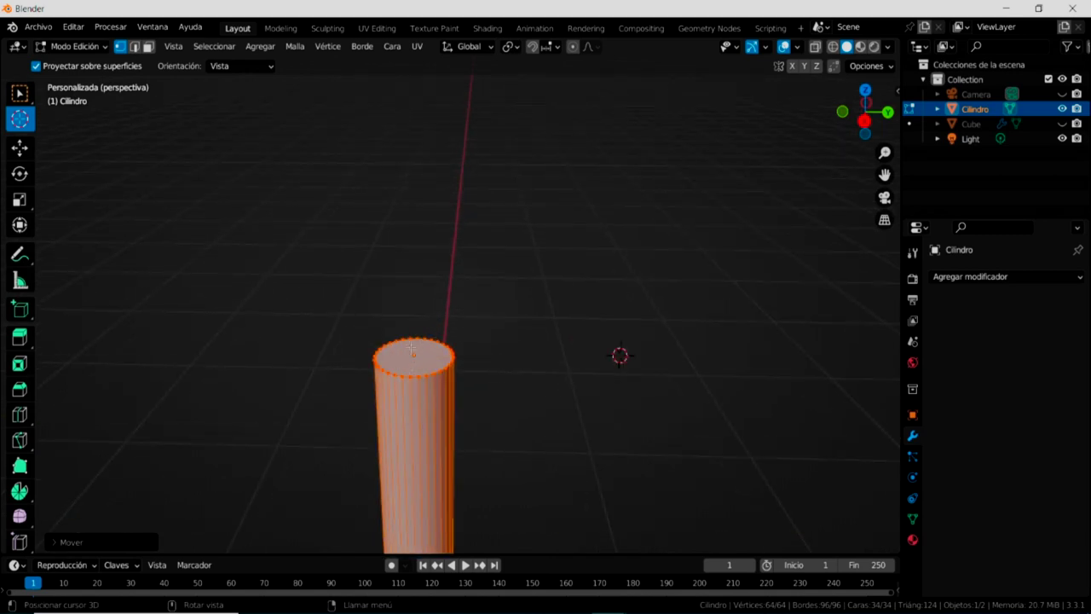
middle_drag(592, 417, 586, 357)
key(KP_1)
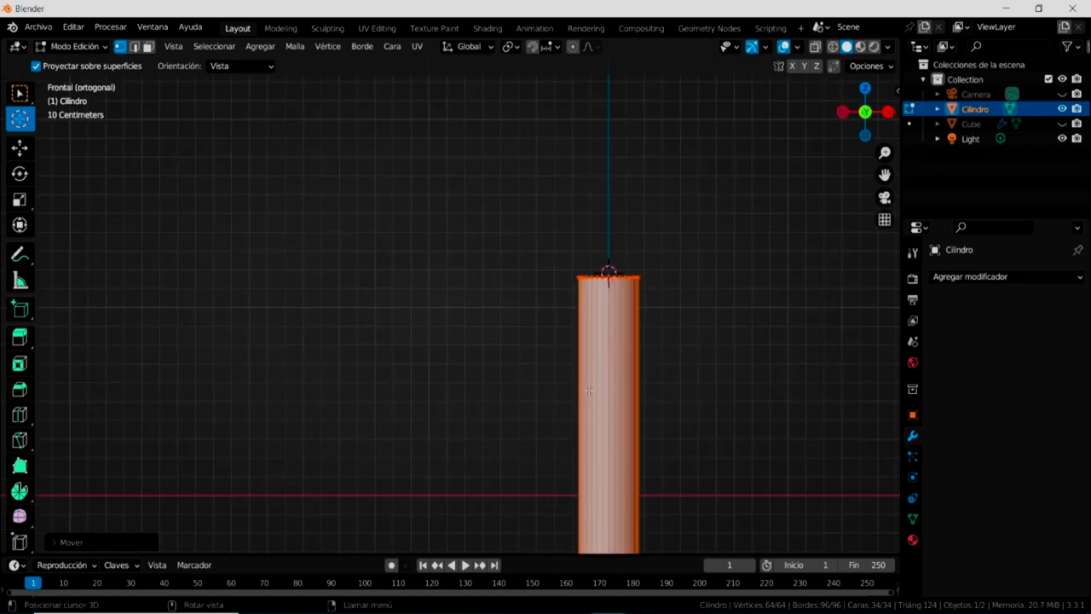
key(KP_7)
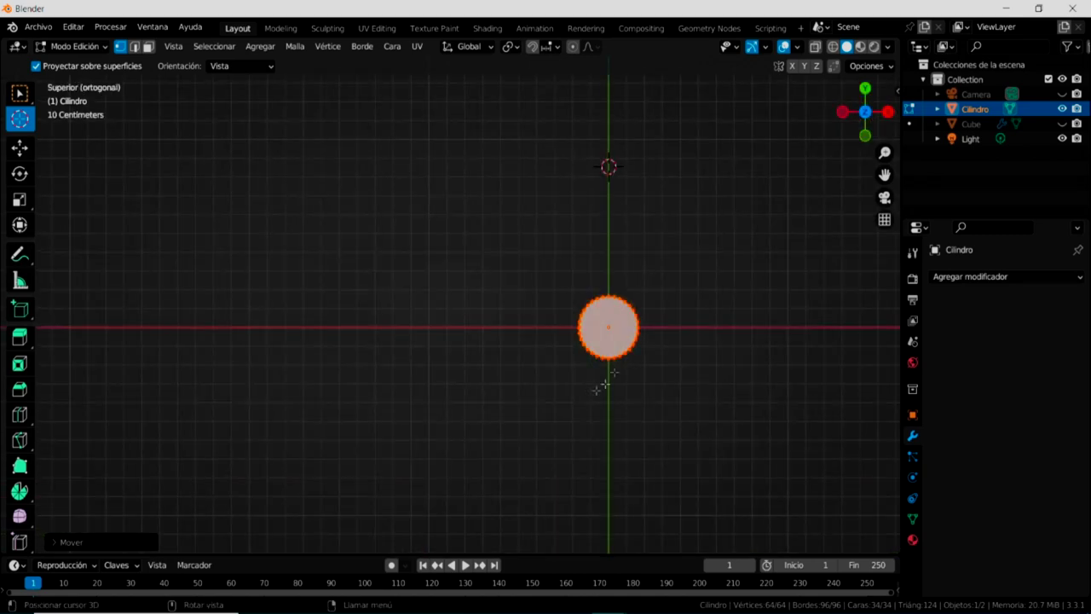
key(KP_3)
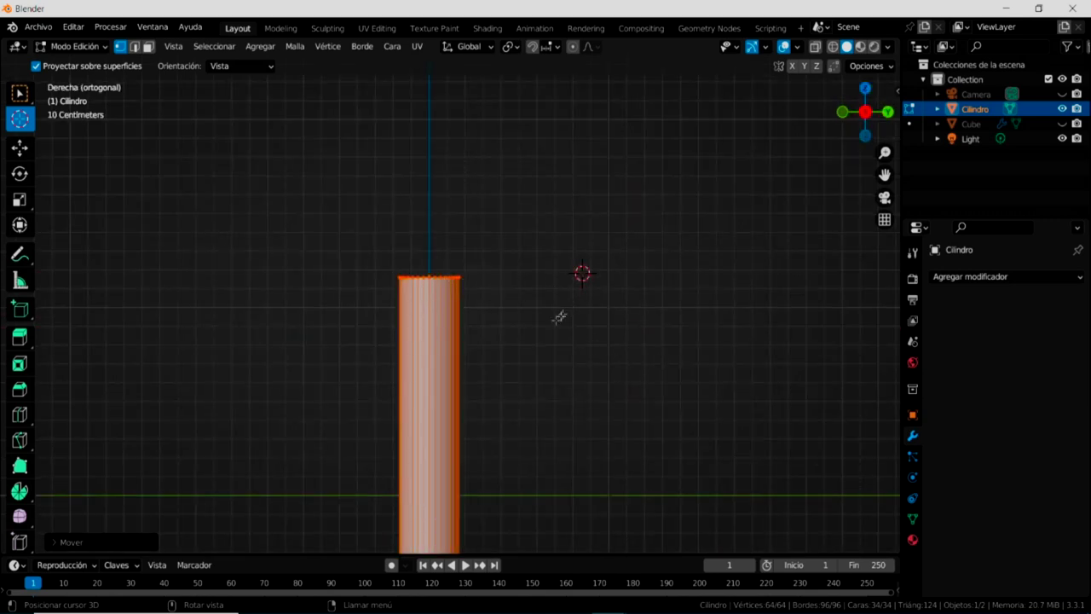
- Switch to face selection with Select Box, undo a stray action, and select the cylinder's top face
click(149, 49)
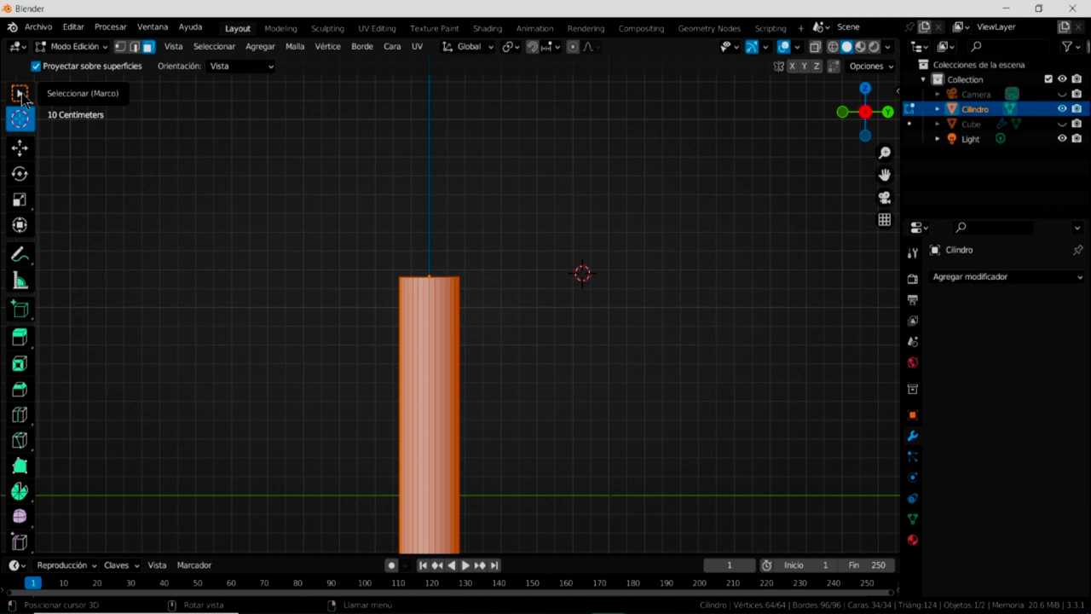
click(21, 94)
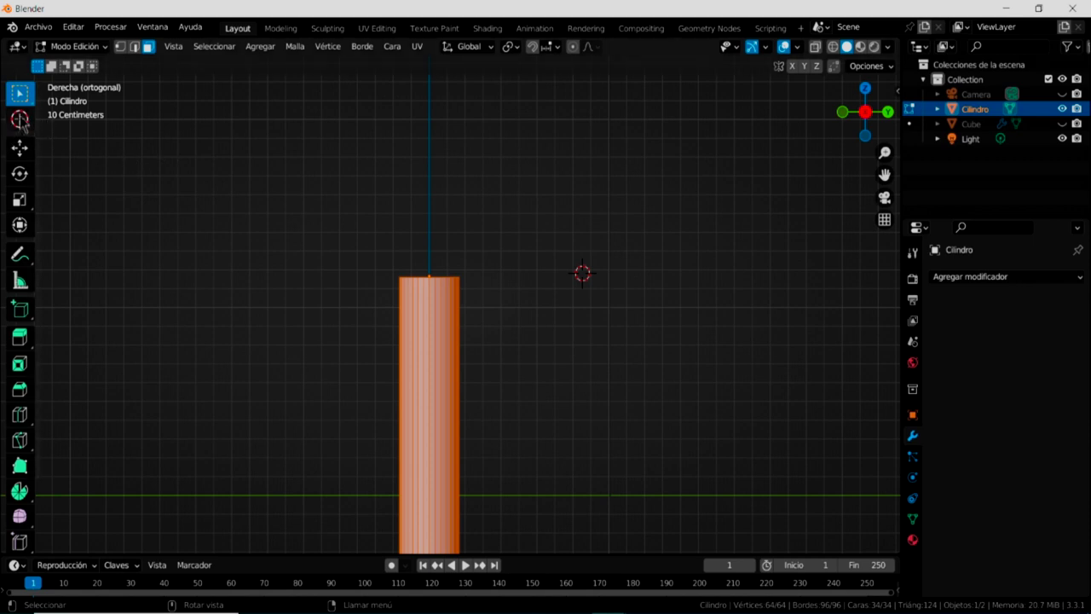
click(82, 34)
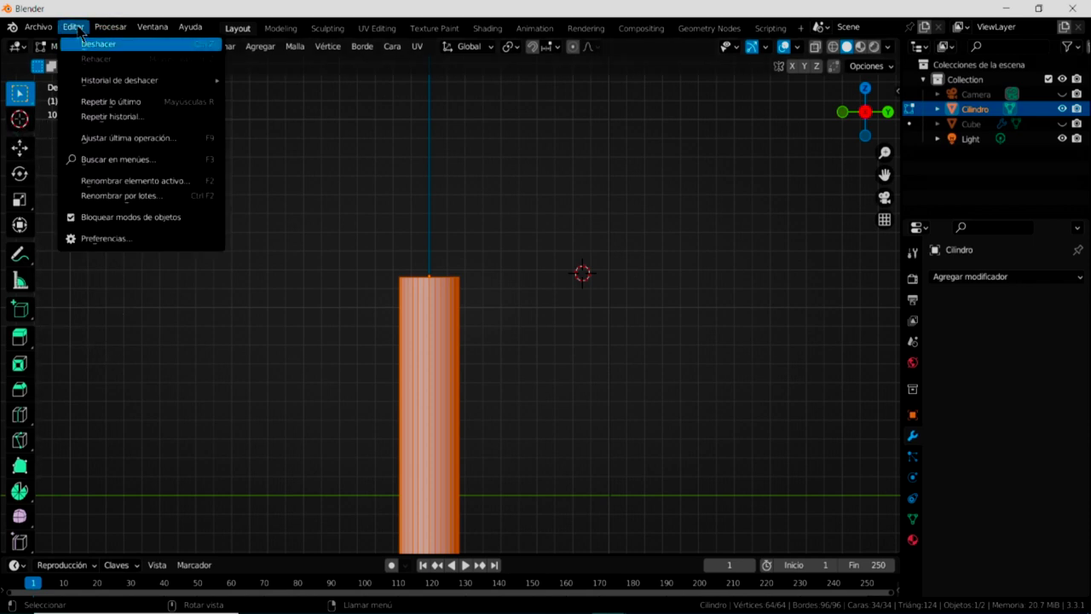
click(80, 47)
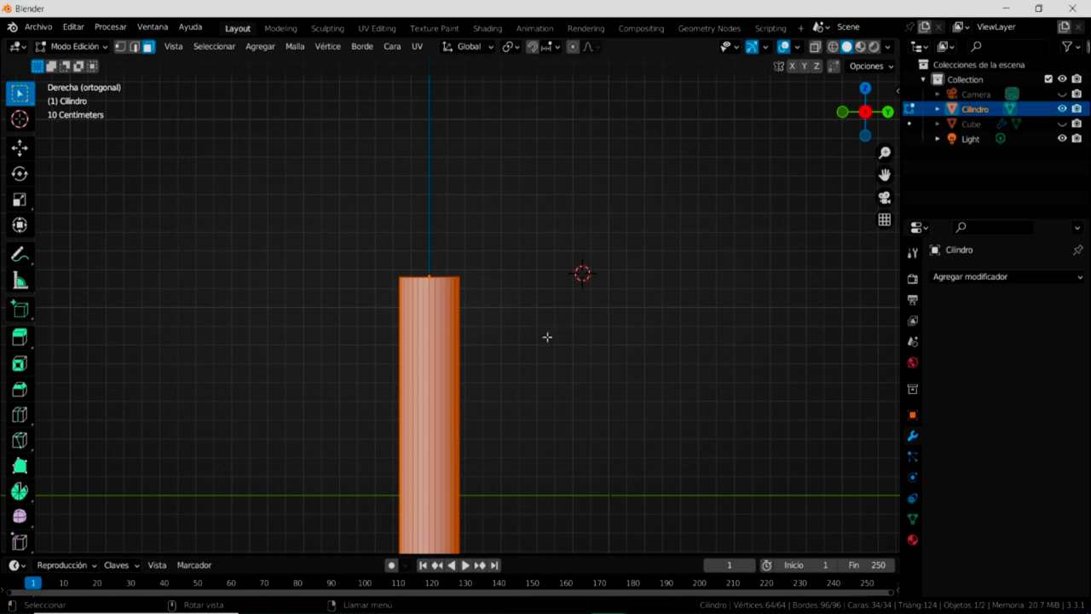
mouse_move(536, 327)
middle_down()
mouse_move(531, 375)
mouse_move(477, 285)
middle_up()
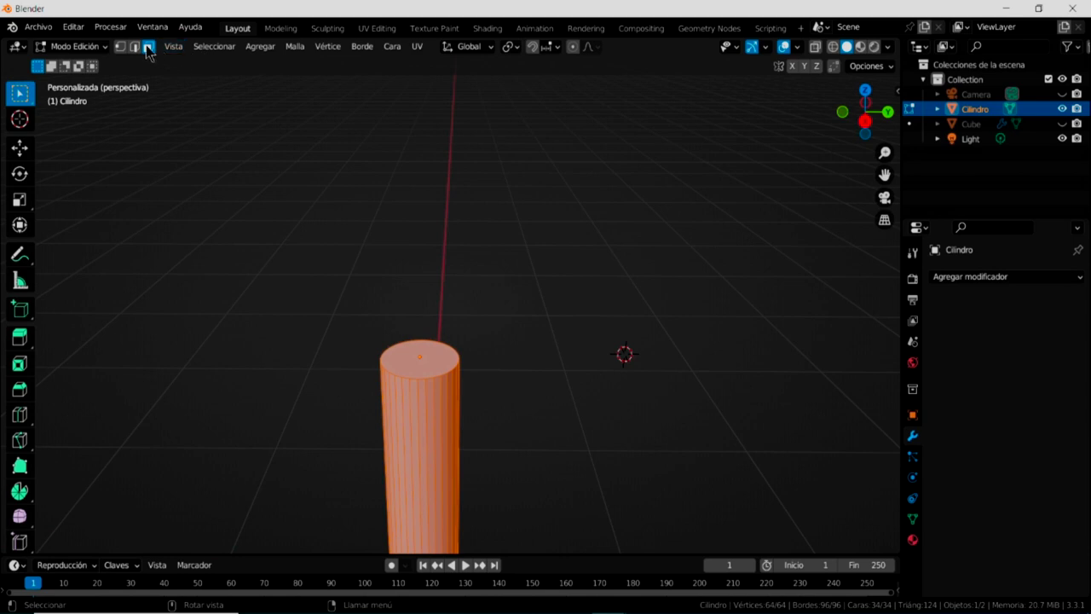
click(440, 363)
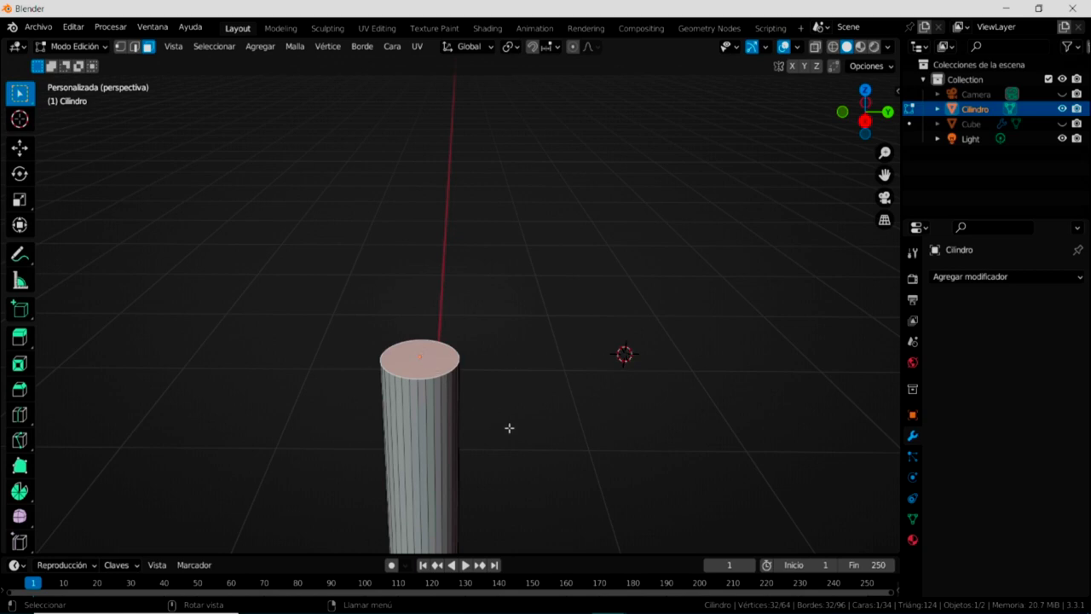
middle_drag(509, 429, 512, 406)
key(KP_1)
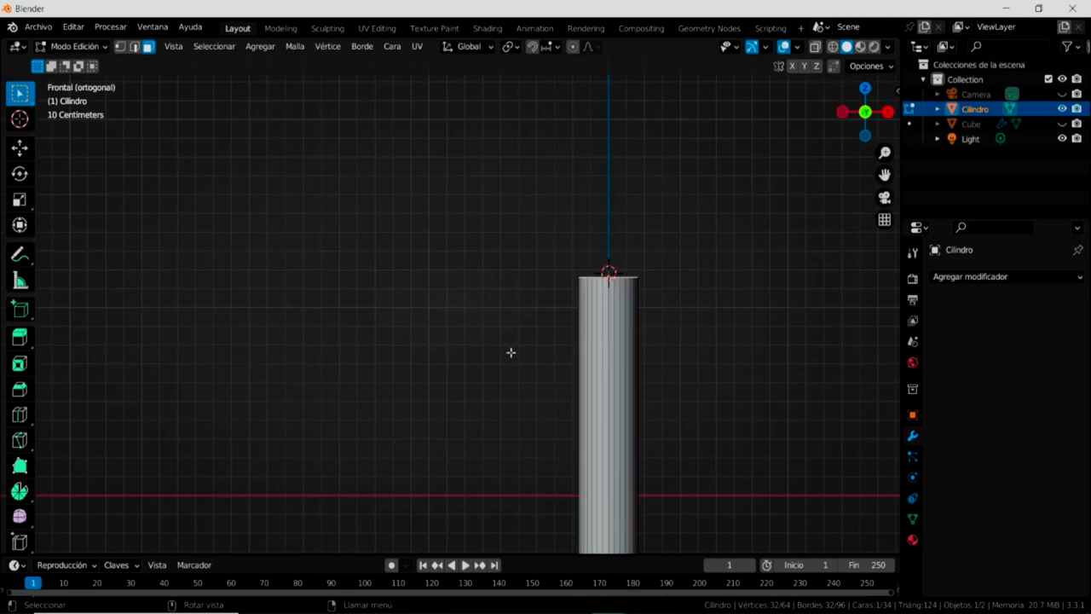
key(KP_3)
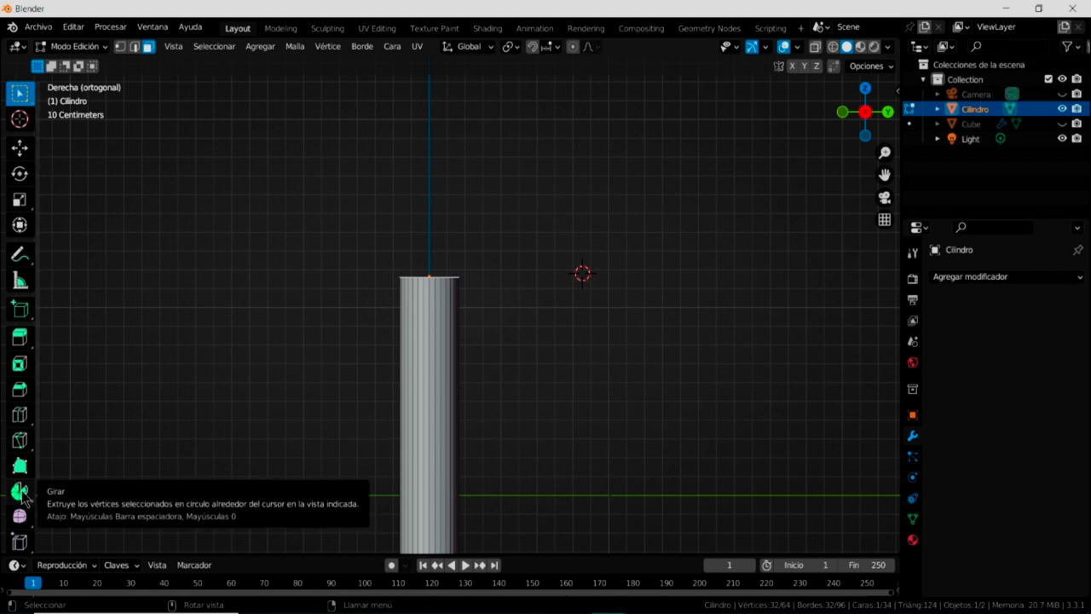
- Spin the top face around the 3D cursor on the X axis into a 12-step curved arc
click(19, 492)
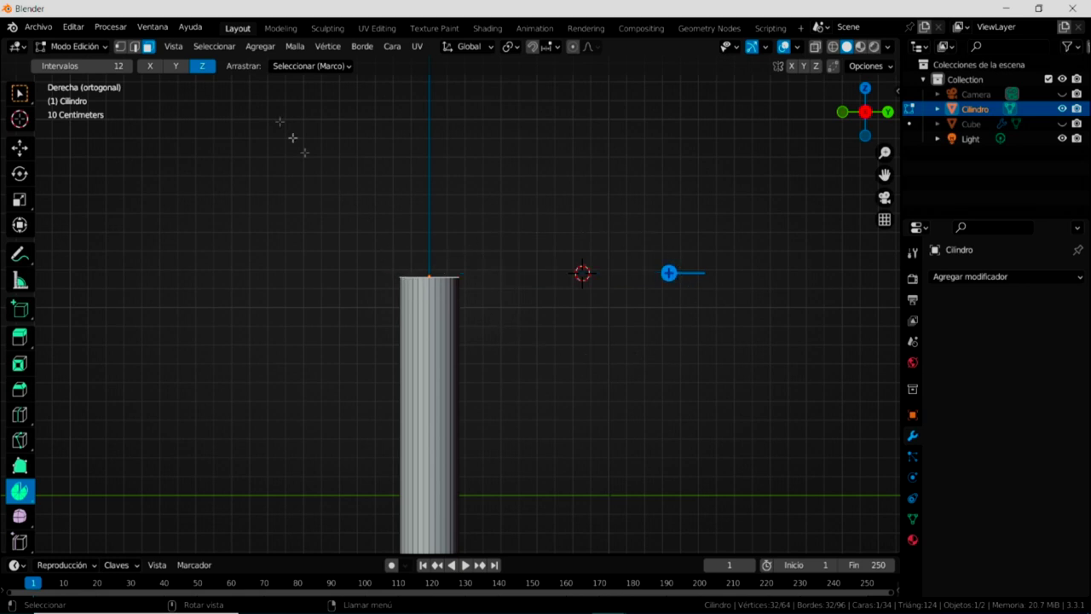
click(177, 68)
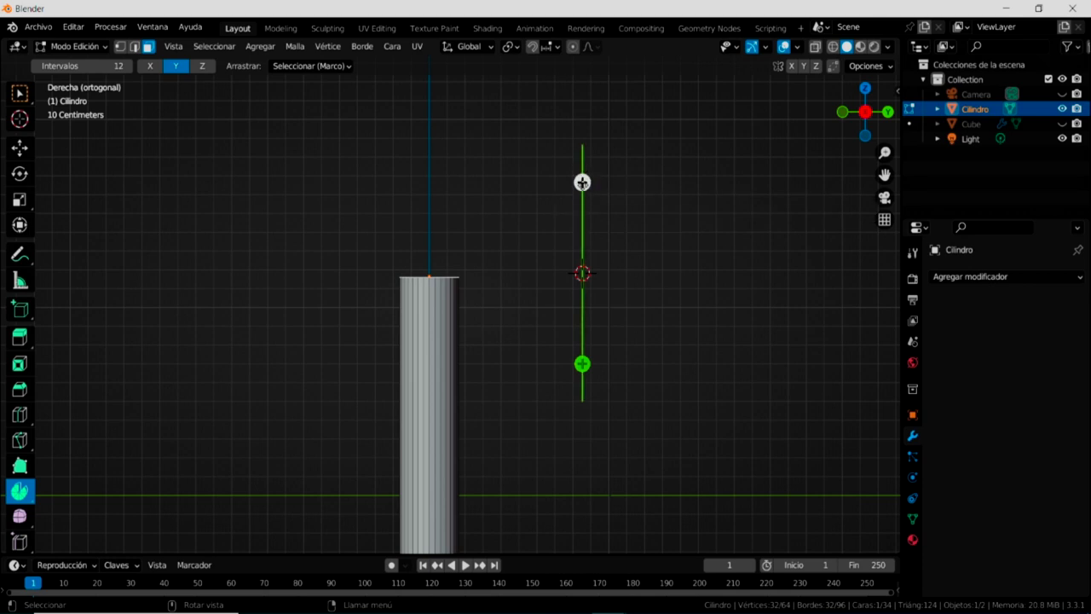
click(149, 68)
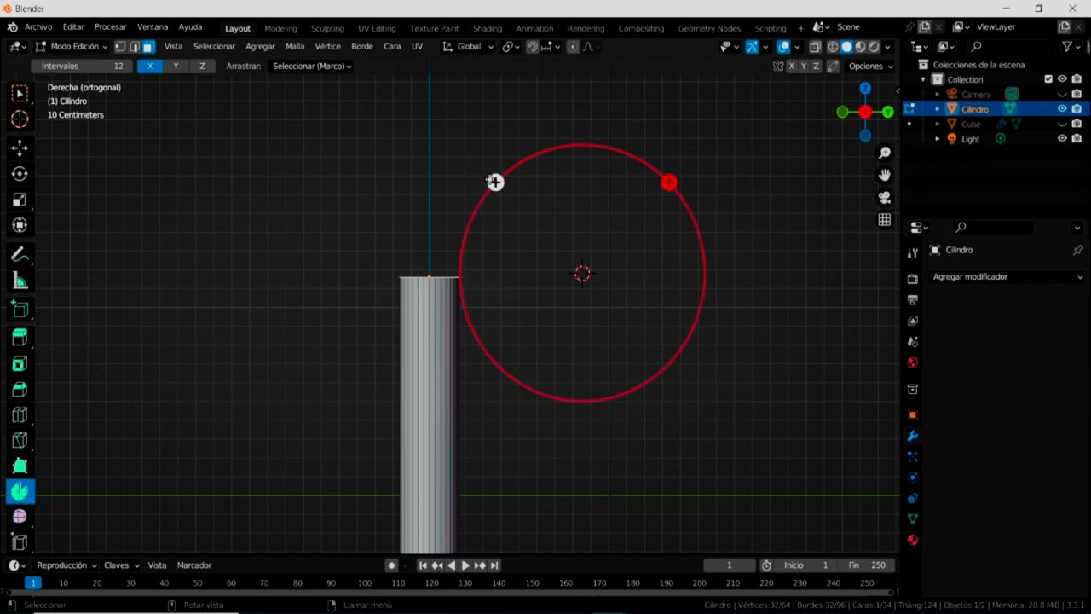
mouse_move(495, 181)
mouse_down()
mouse_move(527, 171)
mouse_move(661, 192)
mouse_move(602, 184)
mouse_move(656, 232)
mouse_move(666, 281)
mouse_move(627, 367)
mouse_move(511, 349)
mouse_up()
key(ctrl)
key(ctrl+z)
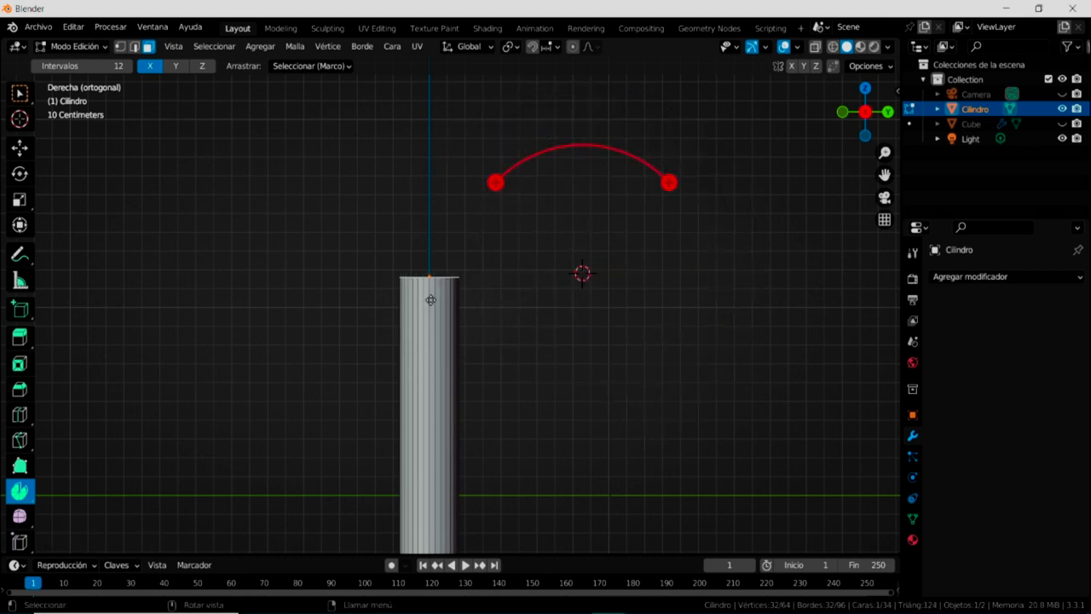
mouse_move(495, 182)
mouse_down()
mouse_move(708, 298)
mouse_move(523, 395)
mouse_up()
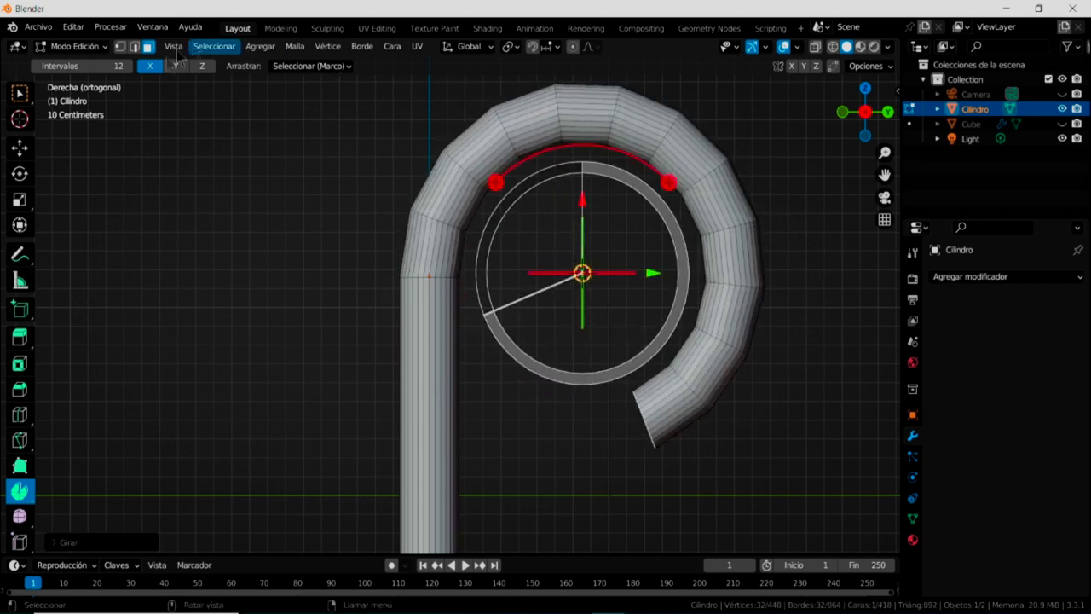
click(75, 28)
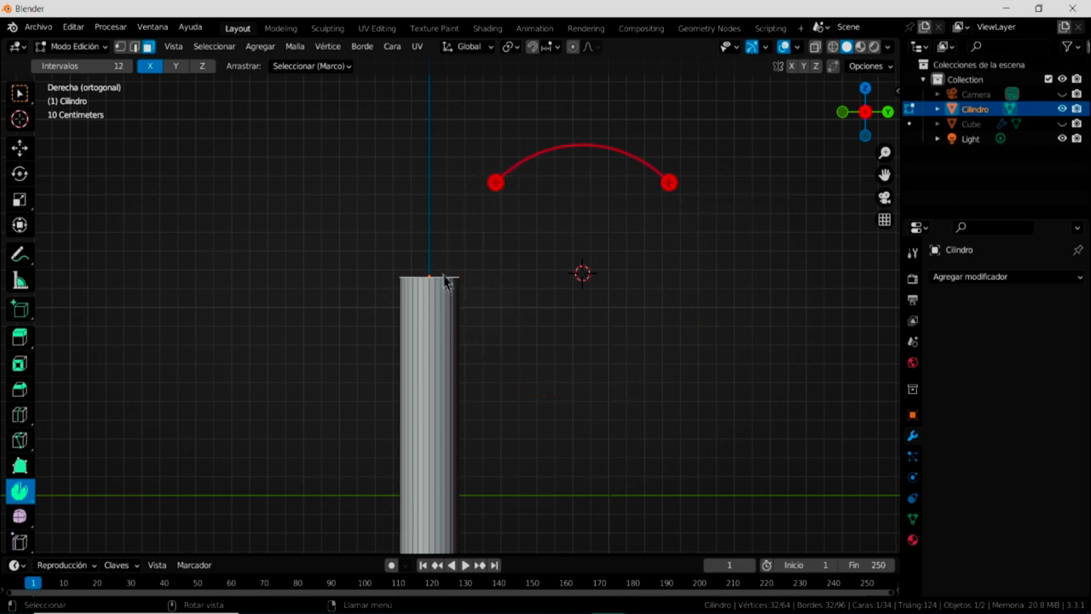
mouse_move(495, 180)
mouse_down()
mouse_move(645, 196)
mouse_move(660, 247)
mouse_move(635, 333)
mouse_move(657, 295)
mouse_move(648, 345)
mouse_up()
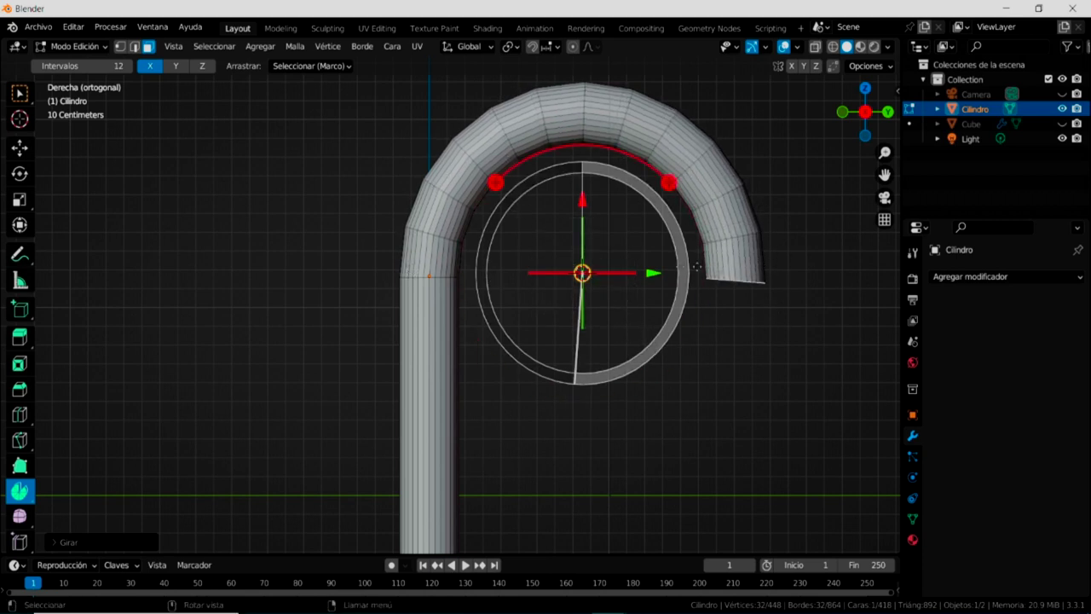
- Set the Spin angle to -180° in the redo panel
click(68, 542)
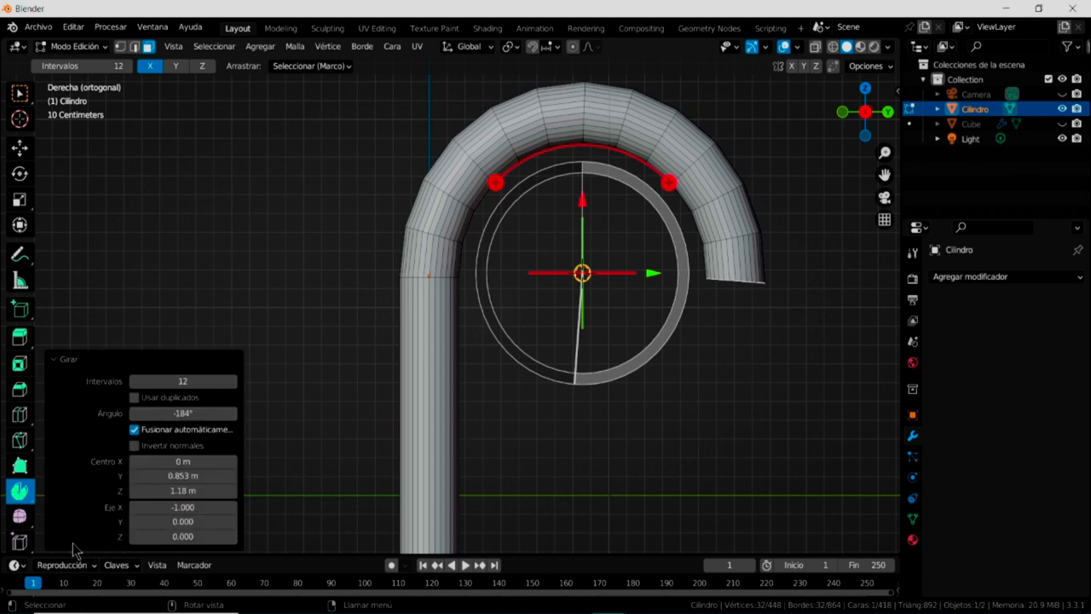
click(176, 414)
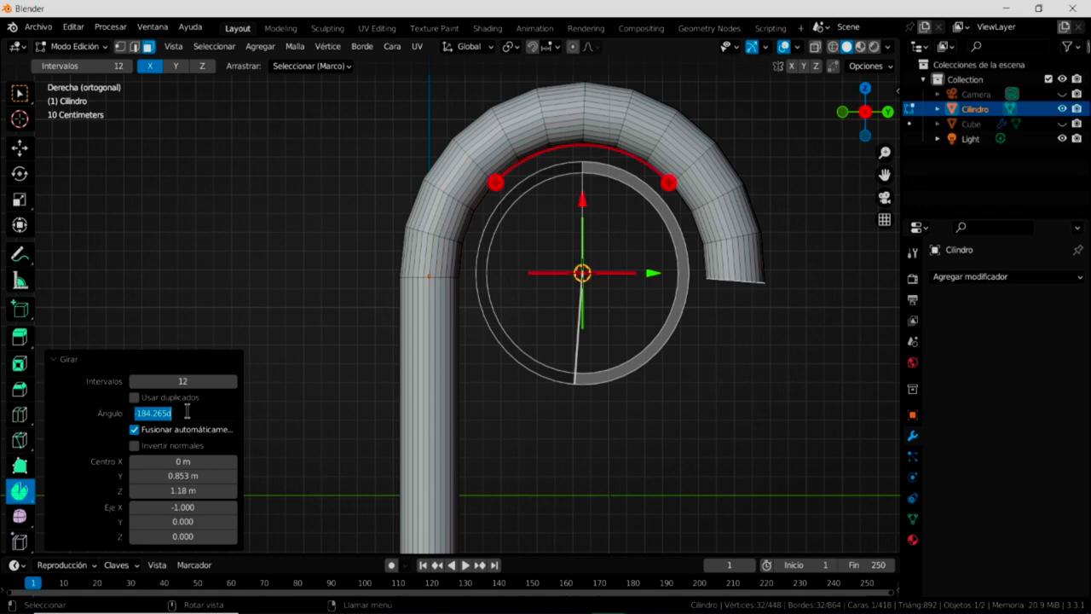
key(BackSpace)
key(Return)
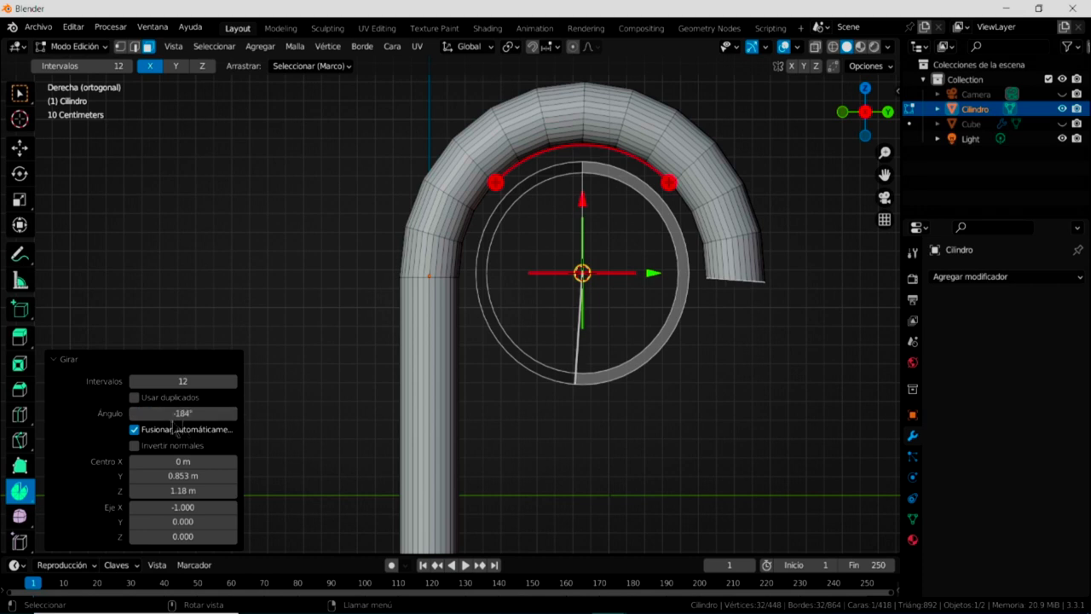
click(190, 414)
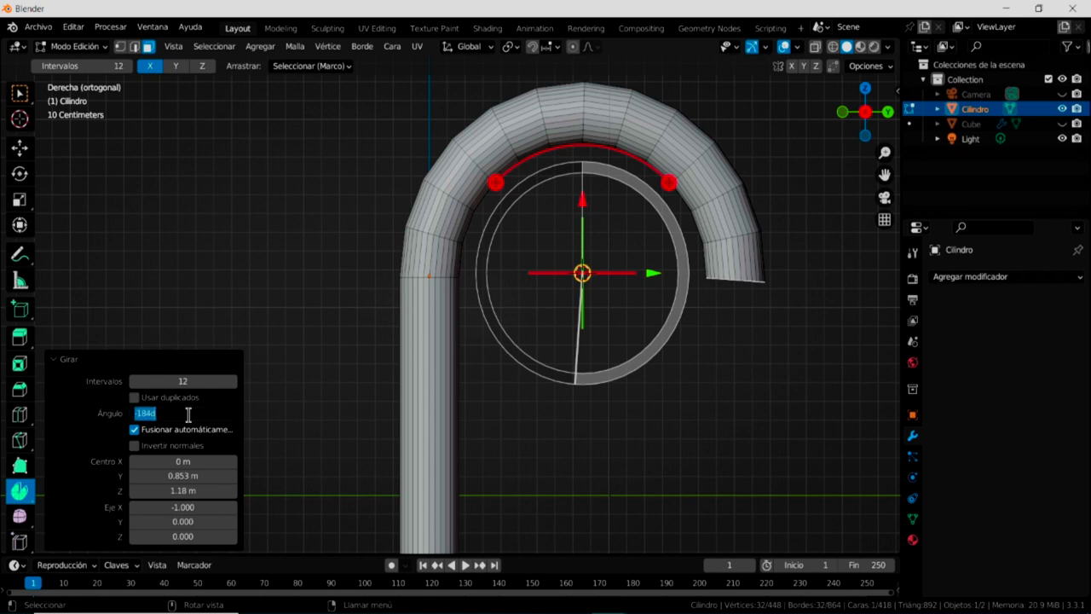
text(1)
key(Return)
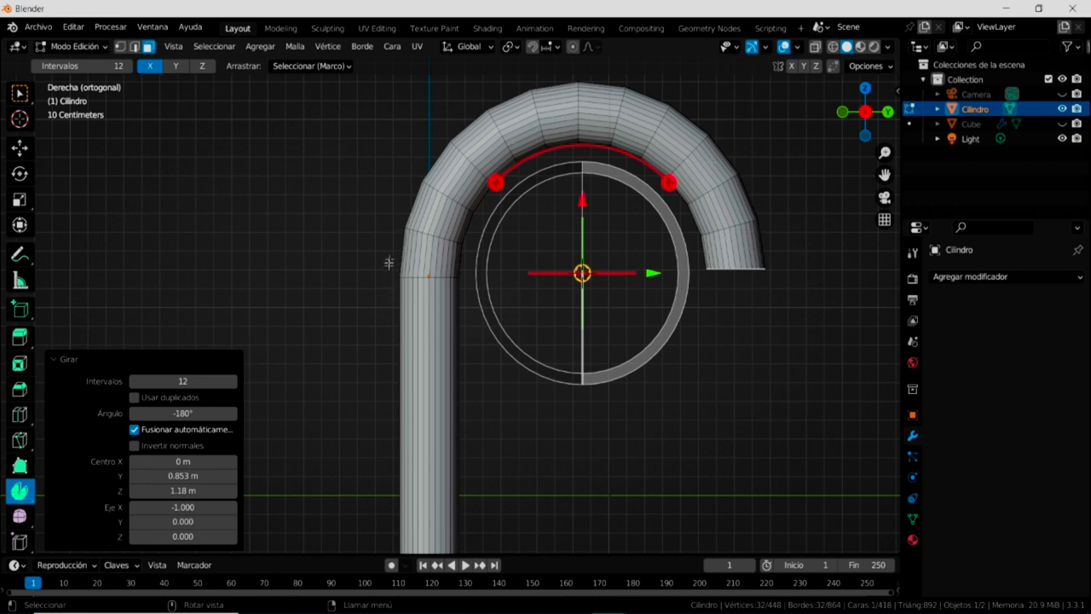
- Toggle the tool panels off and back on, then deselect everything
key(t)
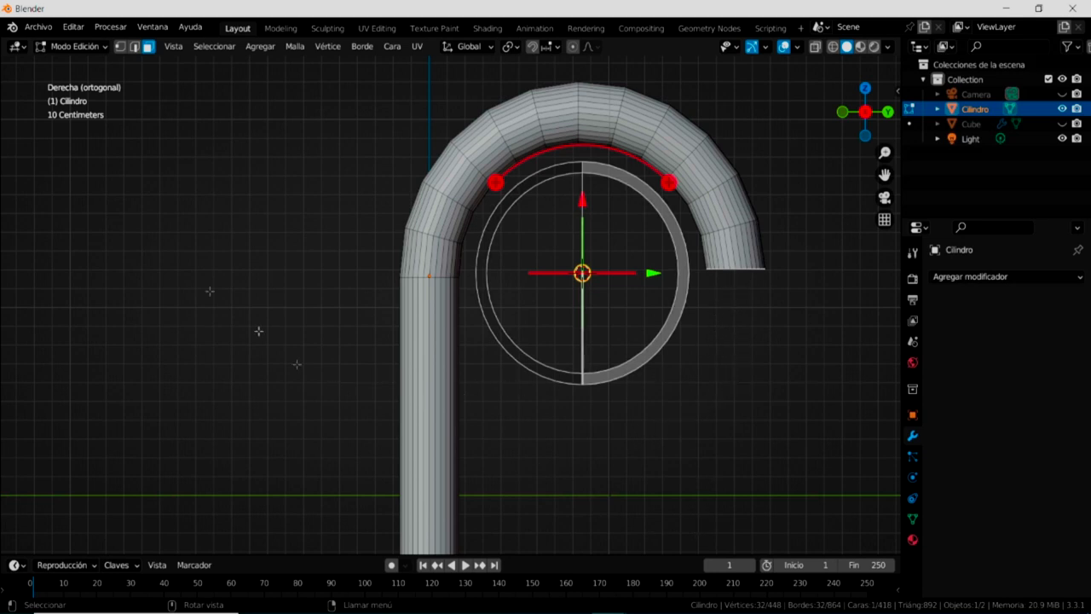
key(t)
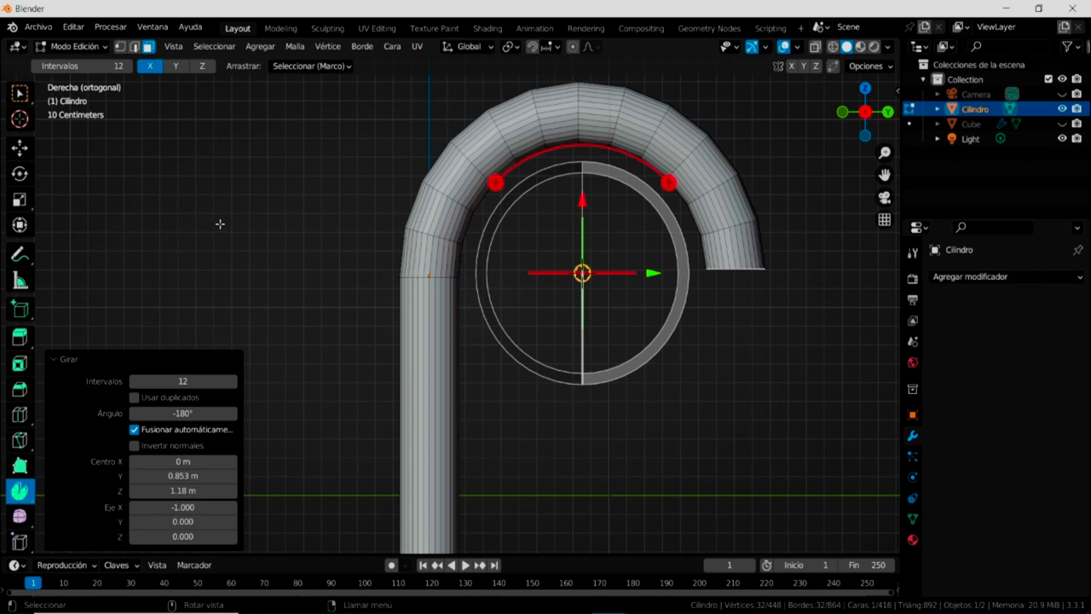
click(220, 224)
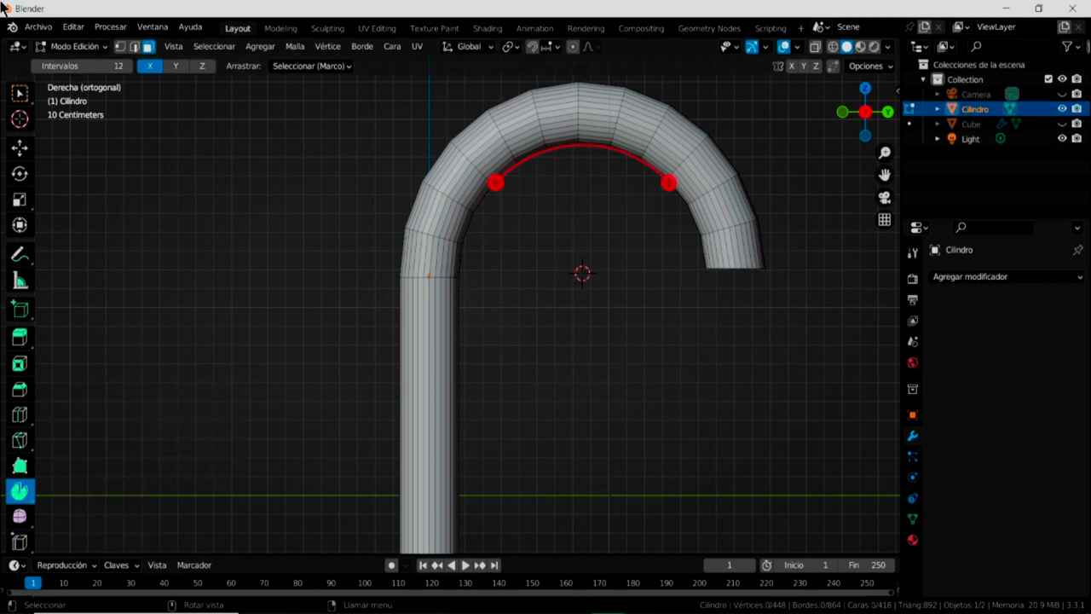
- Select the bent tube's open end face and switch to the right orthographic view
click(19, 93)
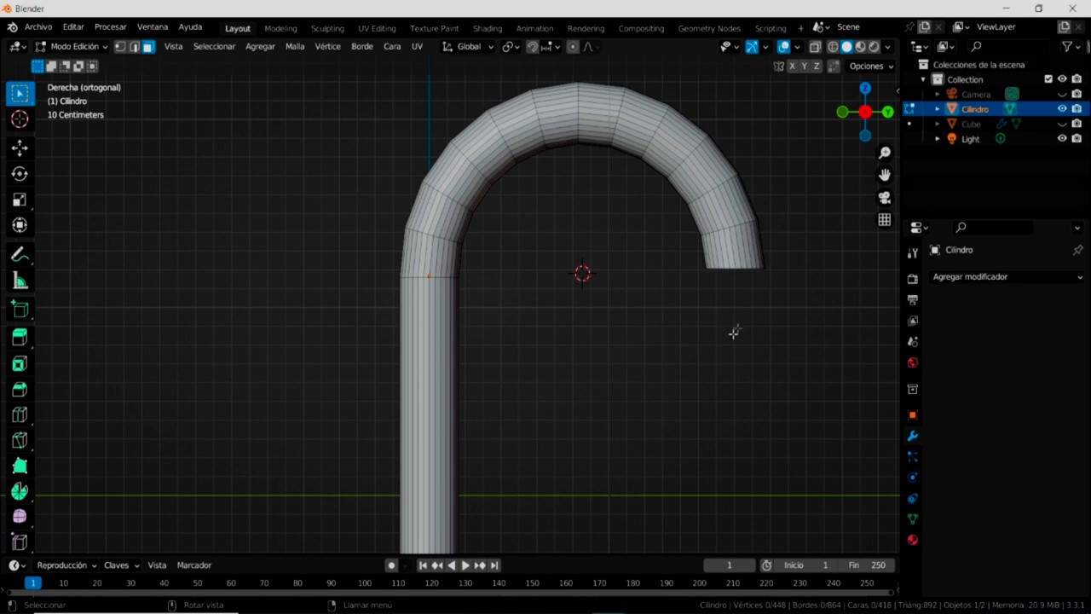
mouse_move(721, 373)
middle_down()
mouse_move(699, 324)
mouse_move(781, 179)
middle_up()
click(795, 150)
middle_drag(768, 224, 770, 316)
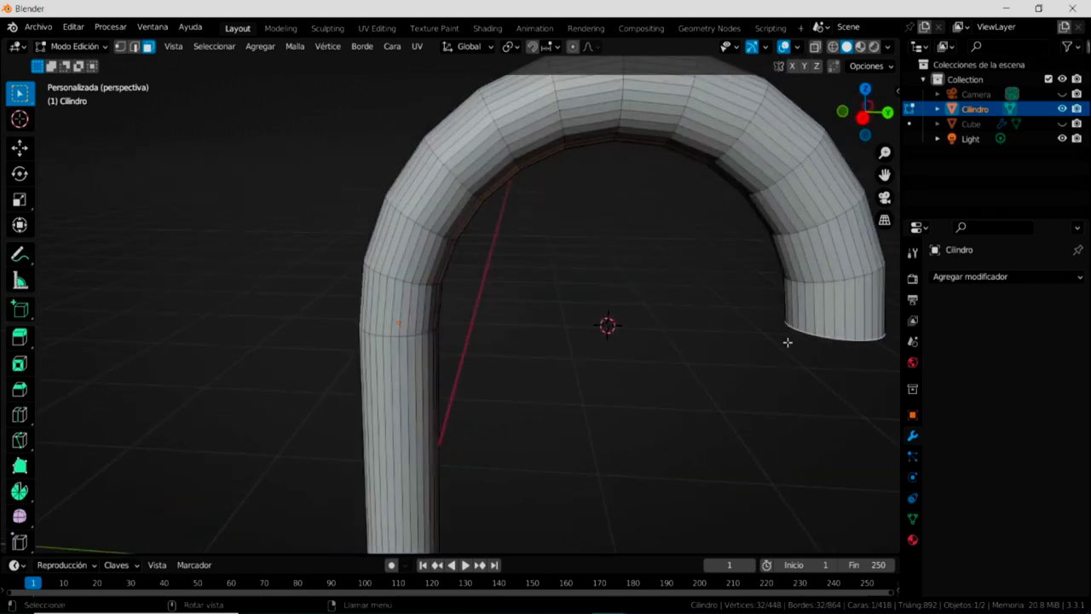
key(KP_7)
key(KP_3)
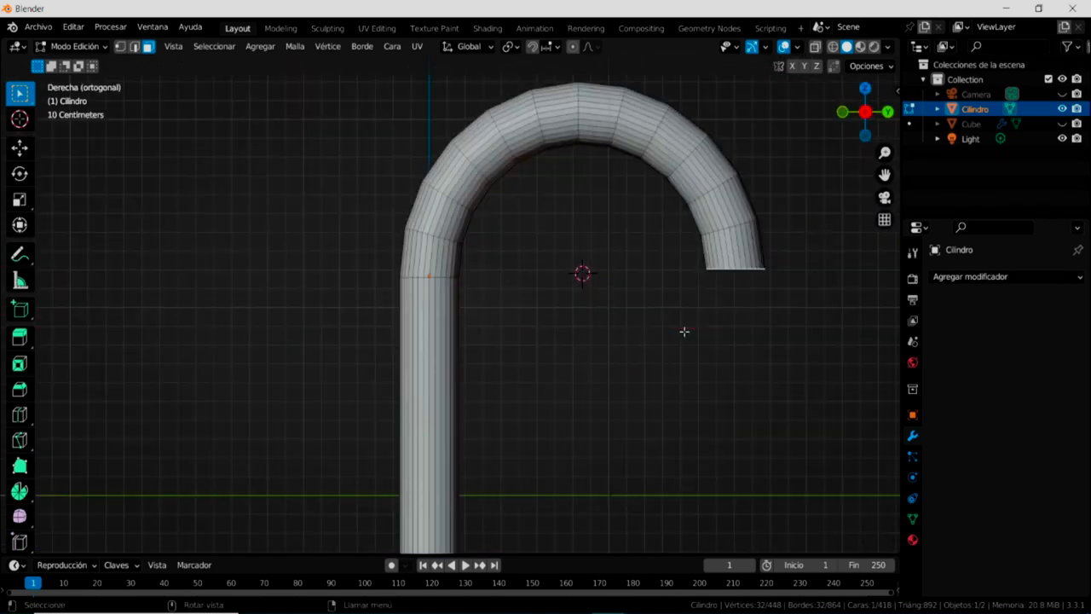
- Extrude the end face downward twice, 0.618 m in total, forming the U-shaped shackle
key(e)
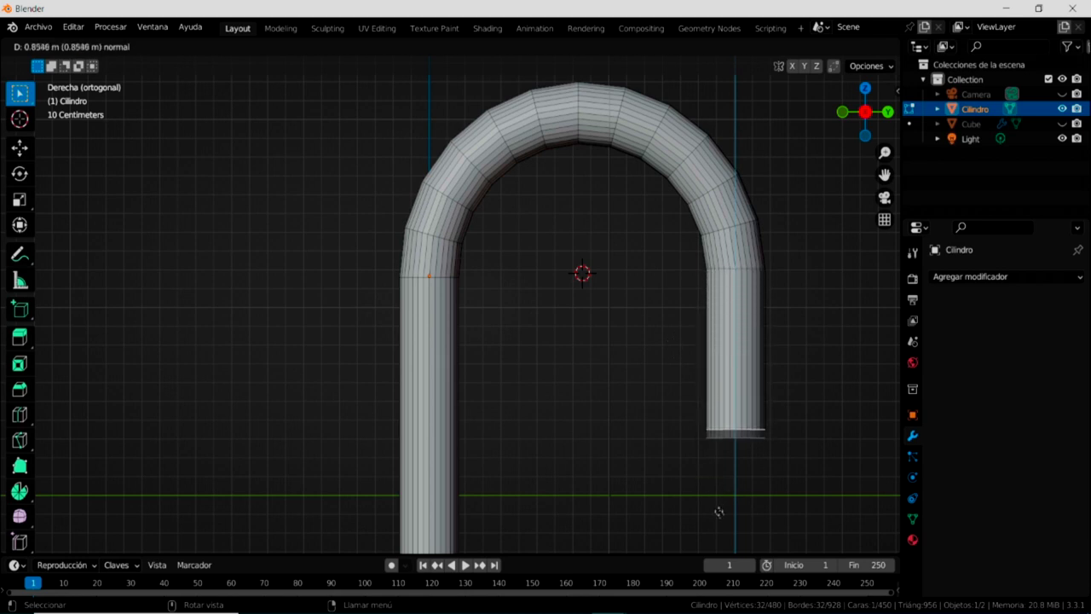
click(724, 513)
scroll(729, 484, down, 3)
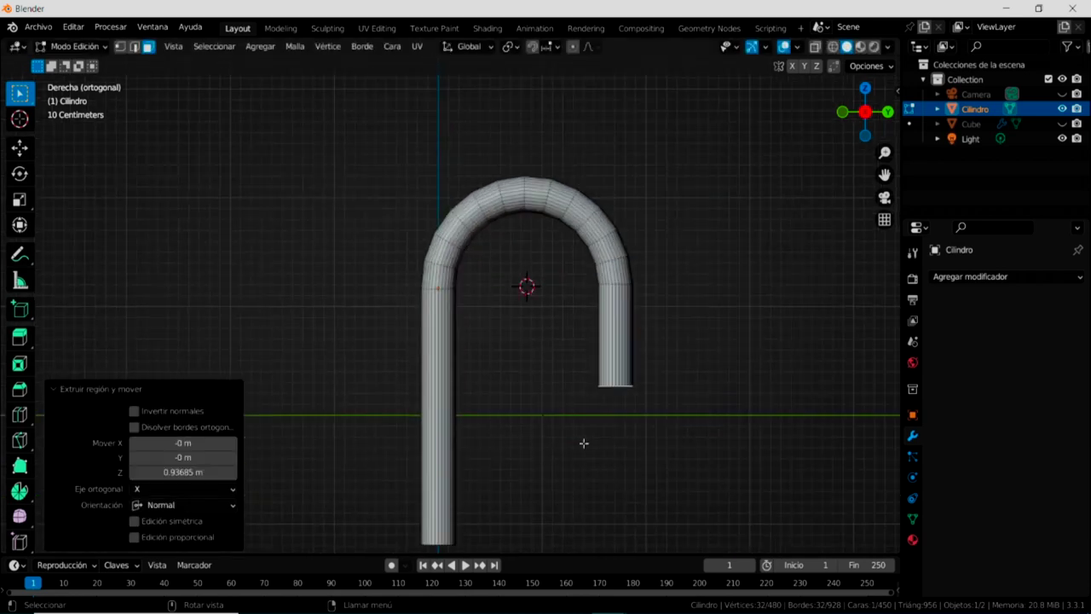
shift+middle_drag(617, 460, 628, 405)
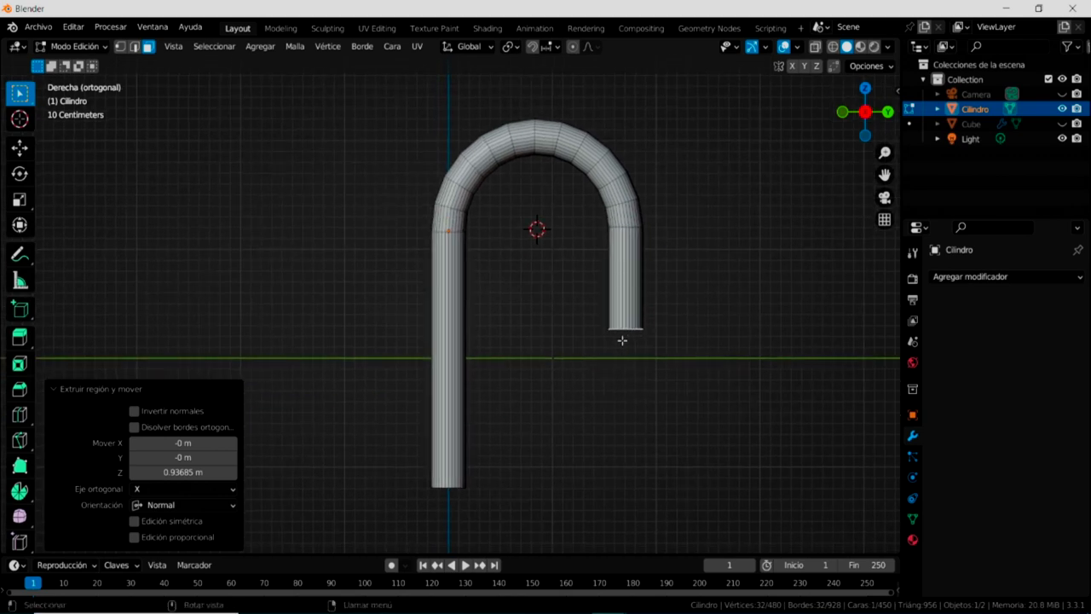
key(e)
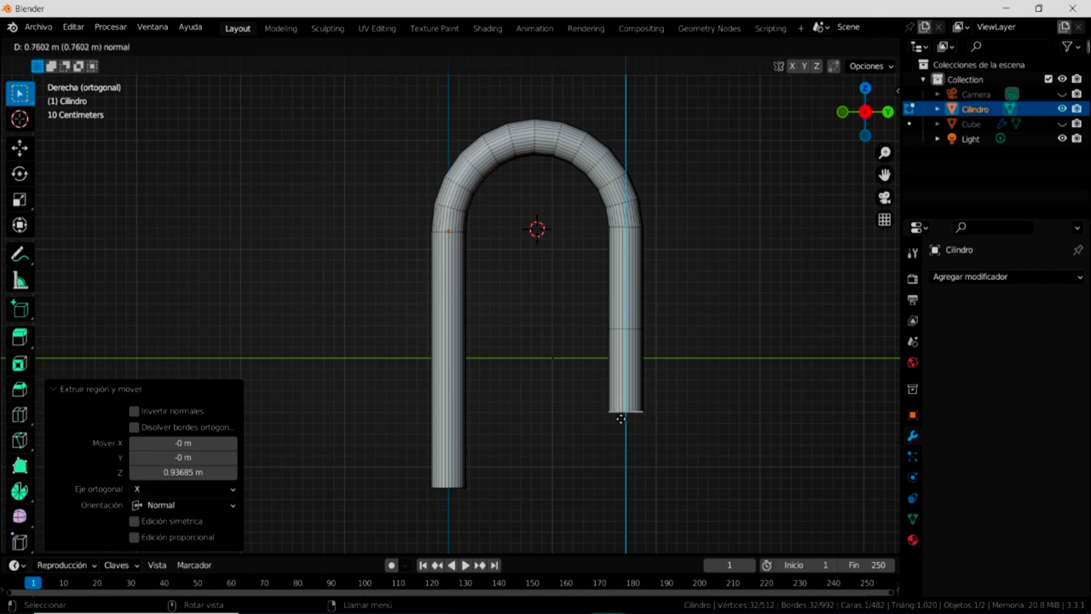
click(625, 399)
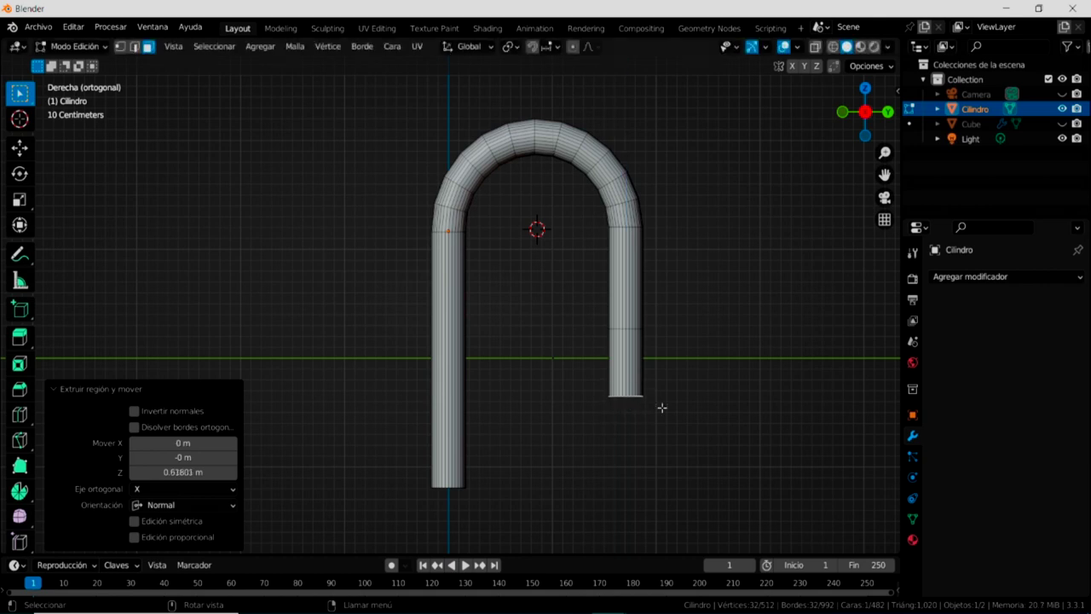
middle_drag(662, 407, 717, 408)
mouse_move(663, 350)
middle_down()
mouse_move(628, 324)
mouse_move(641, 329)
middle_up()
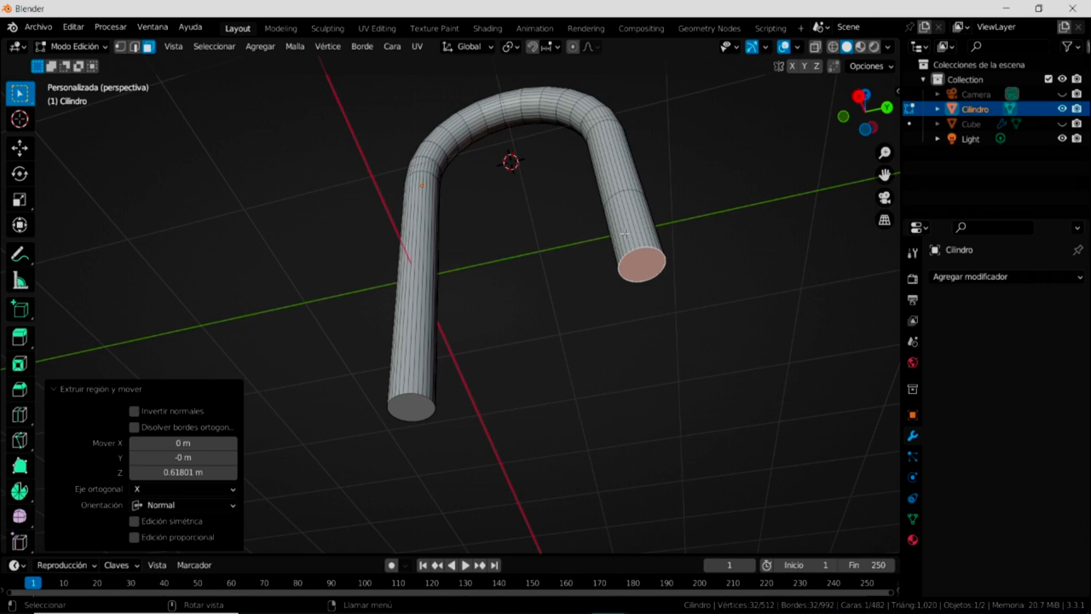
middle_drag(539, 278, 577, 380)
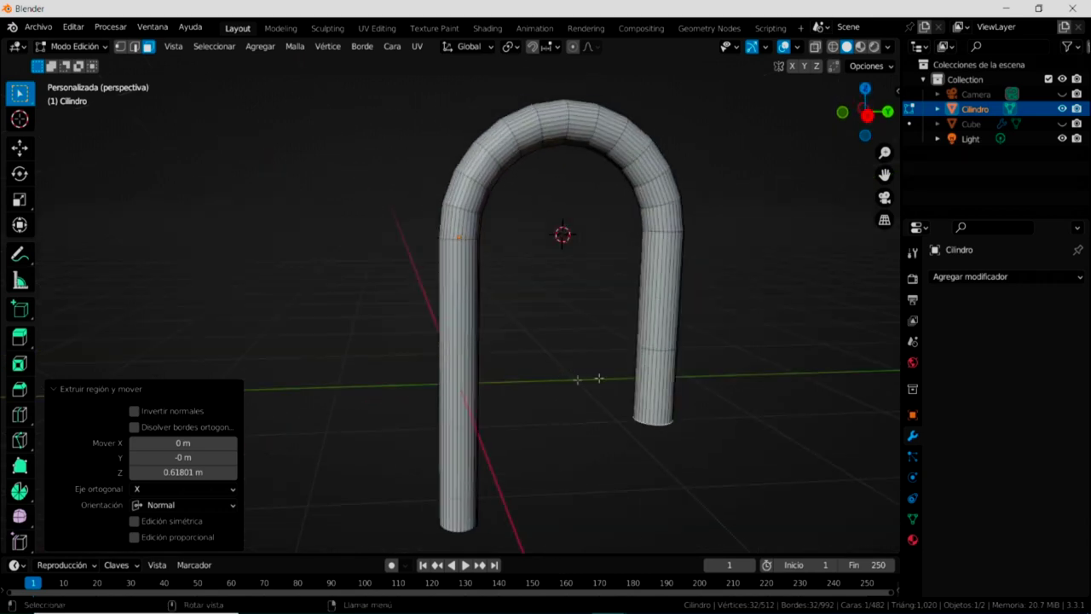
- Unhide the padlock body cube and return to Object Mode
click(1063, 124)
scroll(772, 307, down, 1)
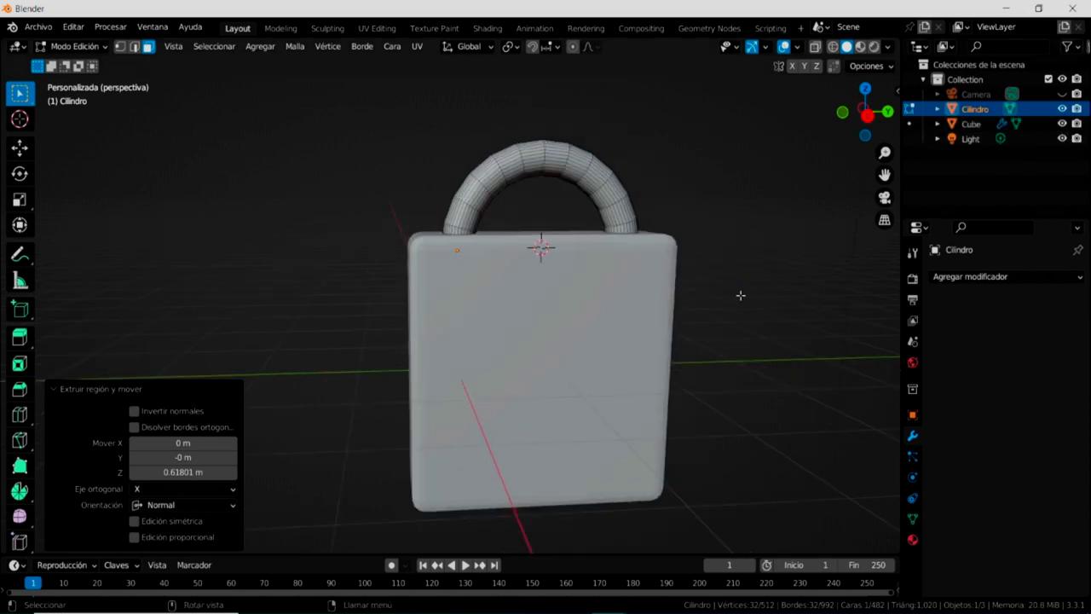
scroll(743, 295, down, 1)
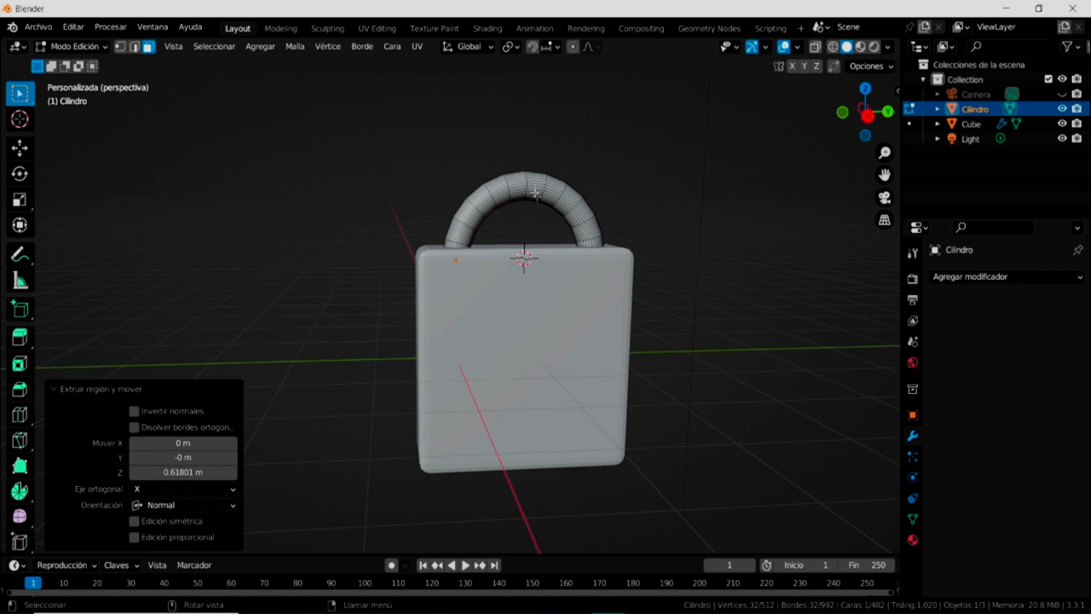
scroll(197, 263, down, 2)
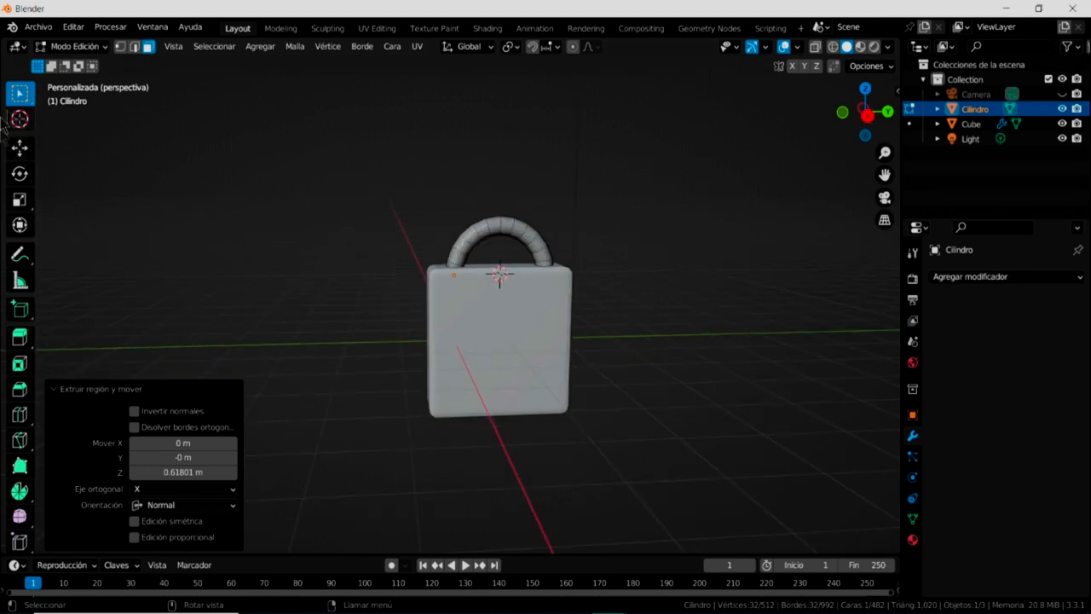
click(96, 47)
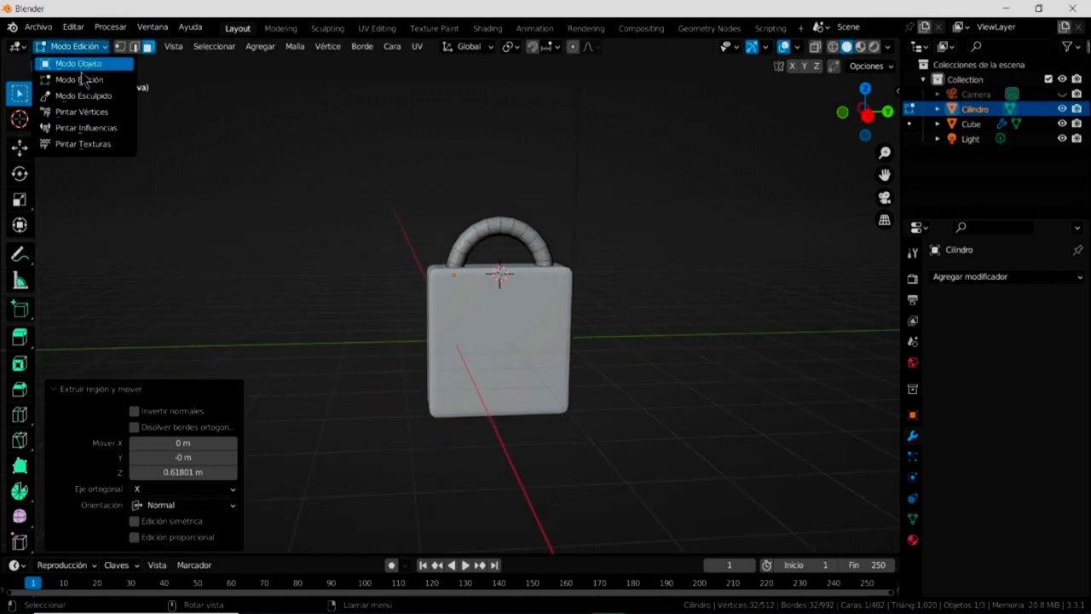
click(81, 64)
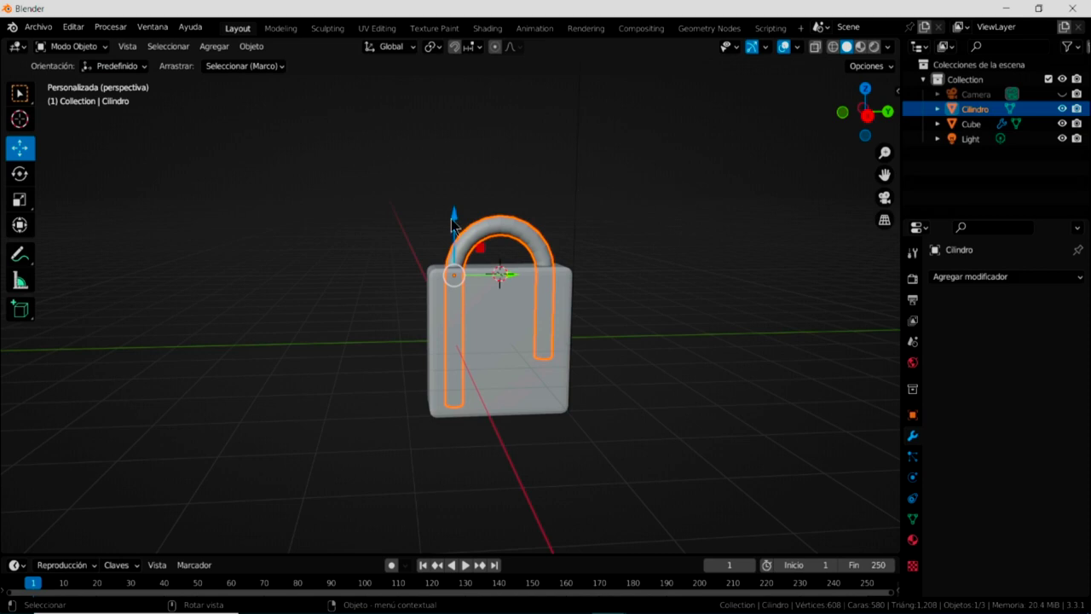
- Raise the U-shackle 1.4319 m on Z so it sits atop the slab body
drag(455, 218, 458, 124)
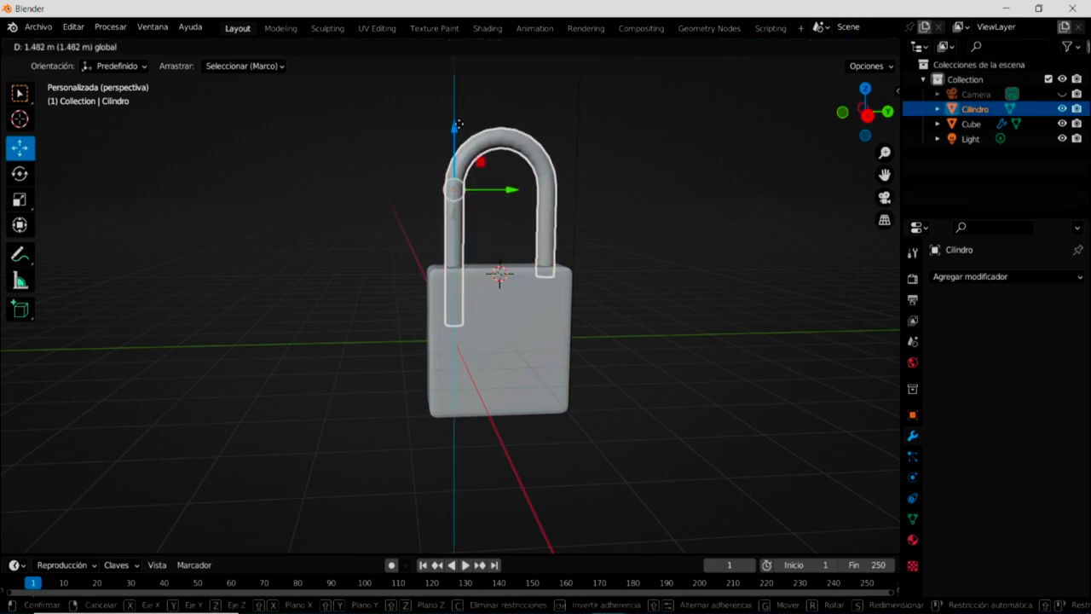
drag(459, 125, 456, 129)
mouse_move(767, 279)
middle_down()
mouse_move(578, 271)
mouse_move(478, 230)
middle_up()
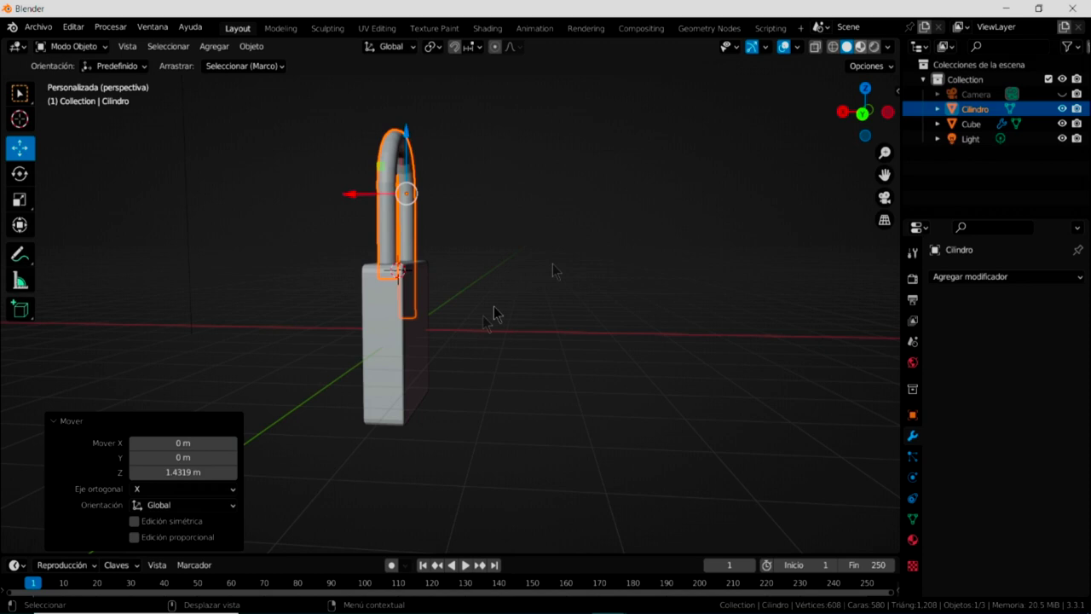
- Switch to Material Preview shading and orbit to face the padlock's front
click(860, 47)
mouse_move(419, 324)
middle_down()
mouse_move(633, 313)
mouse_move(602, 349)
middle_up()
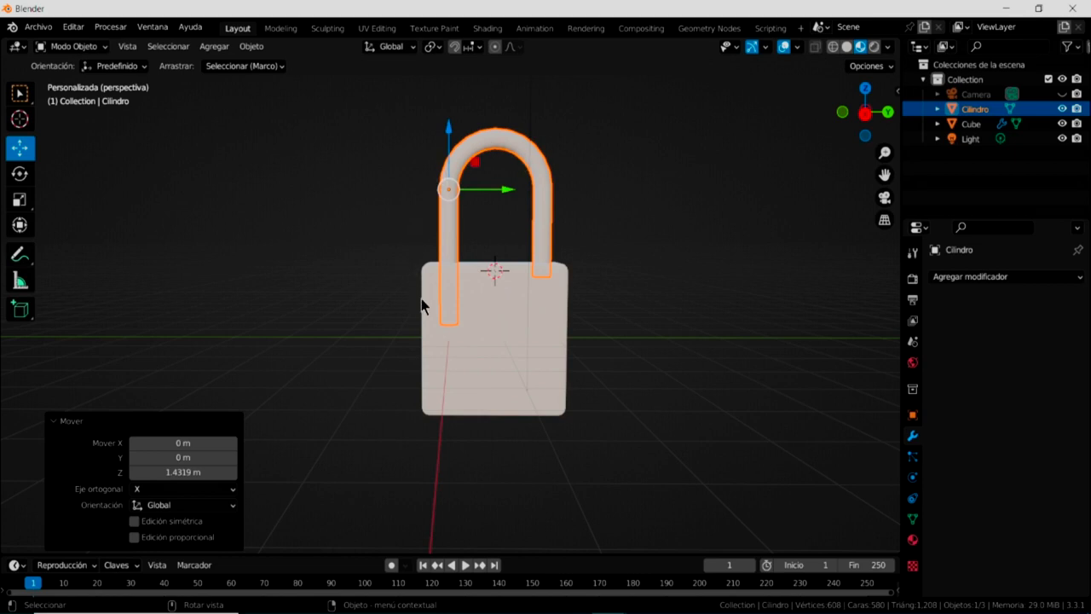
click(912, 541)
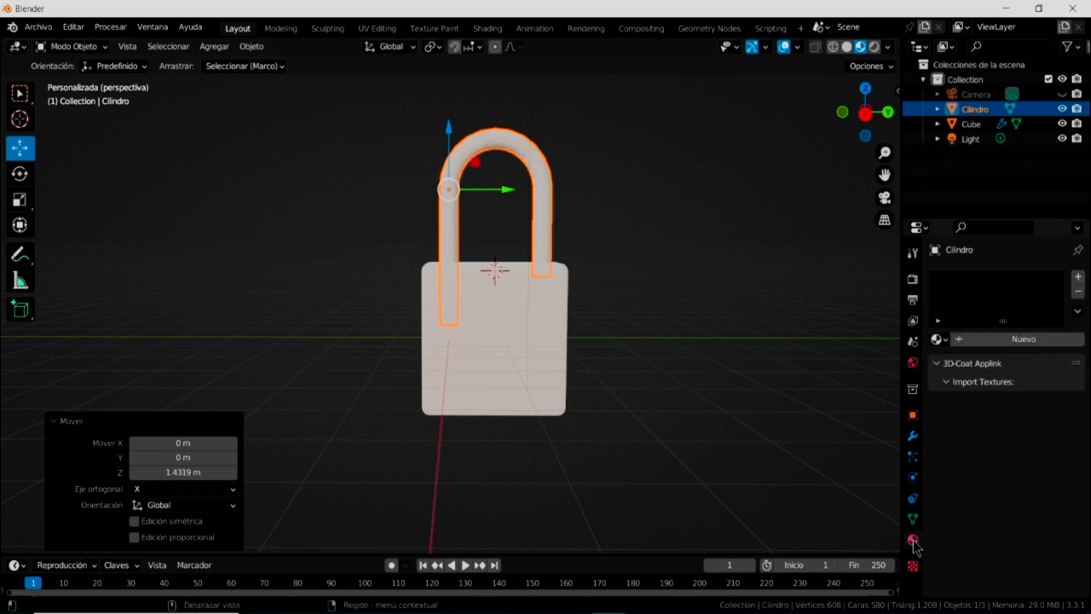
- Create a new shackle material with Metálico 1 and Rugosidad 0
click(961, 341)
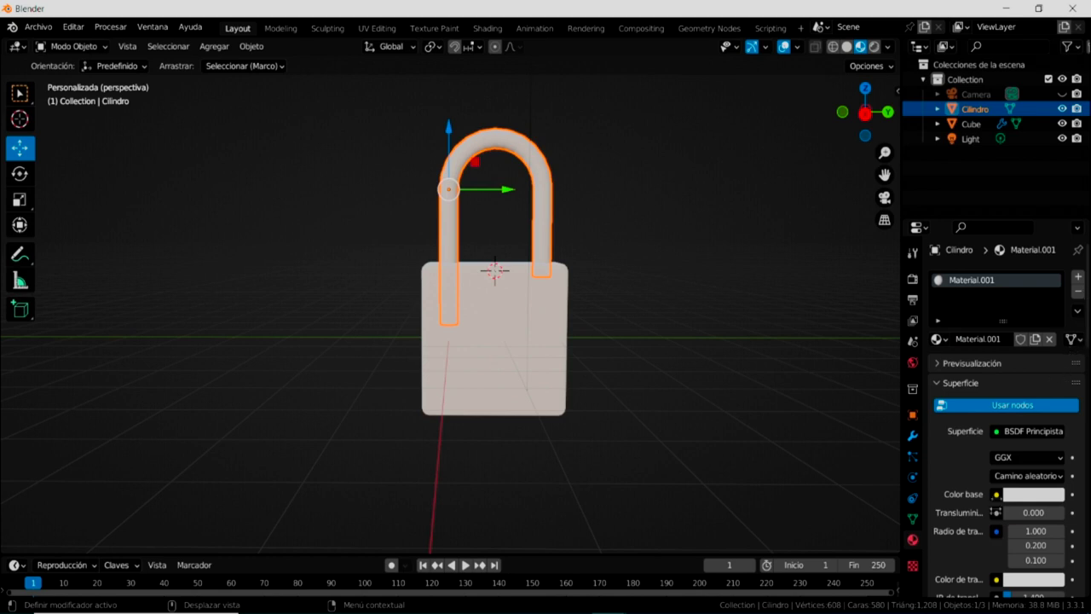
scroll(972, 452, down, 3)
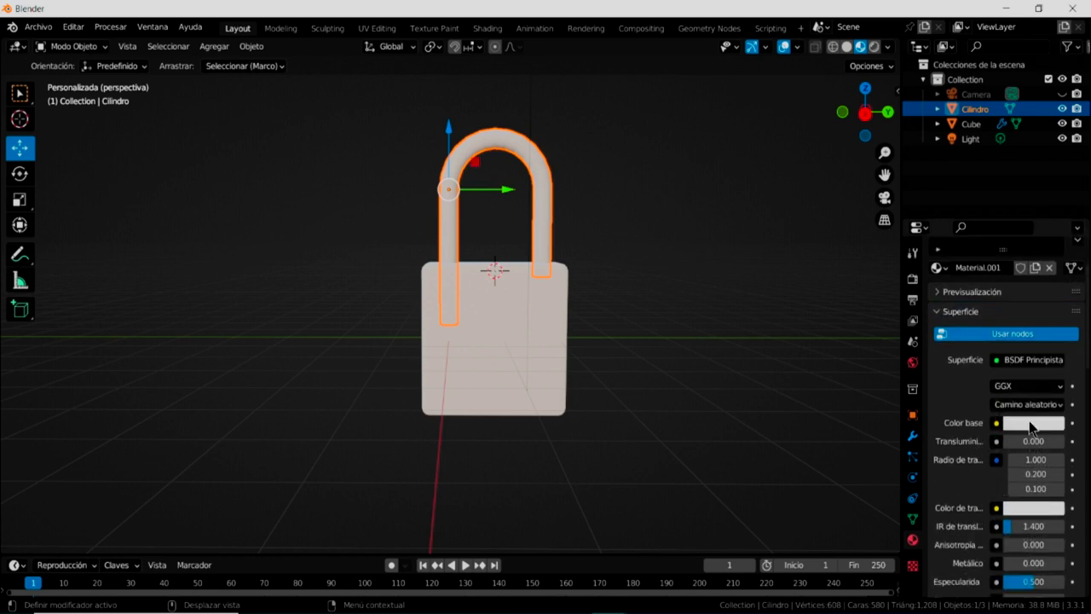
scroll(989, 452, down, 2)
scroll(1023, 494, down, 1)
drag(1009, 499, 1066, 498)
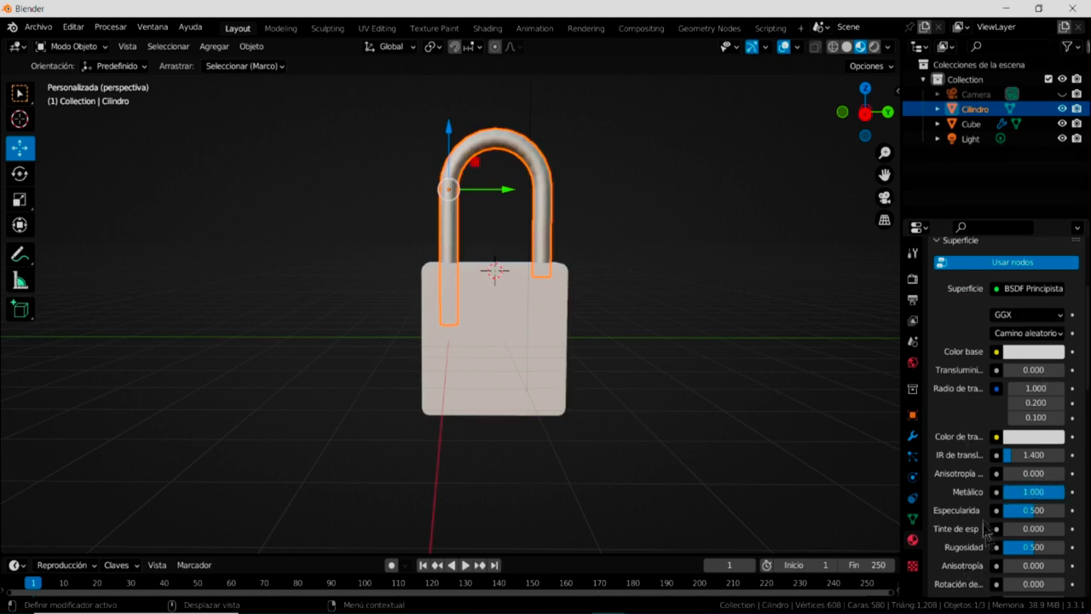
drag(1034, 553, 1006, 550)
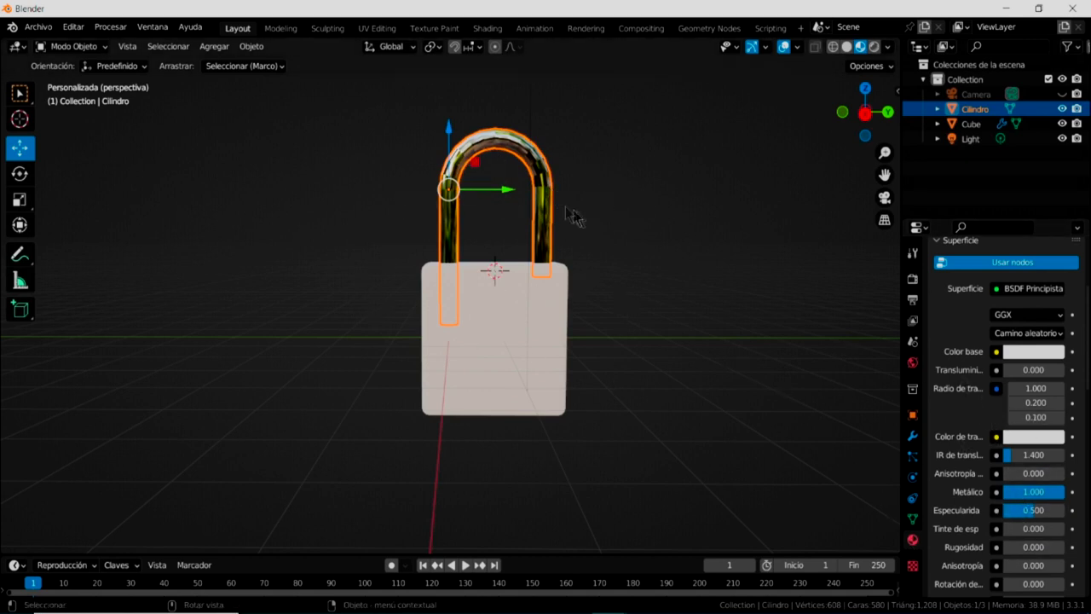
- Apply Sombrear suave (smooth shading) to the shackle
scroll(533, 180, up, 2)
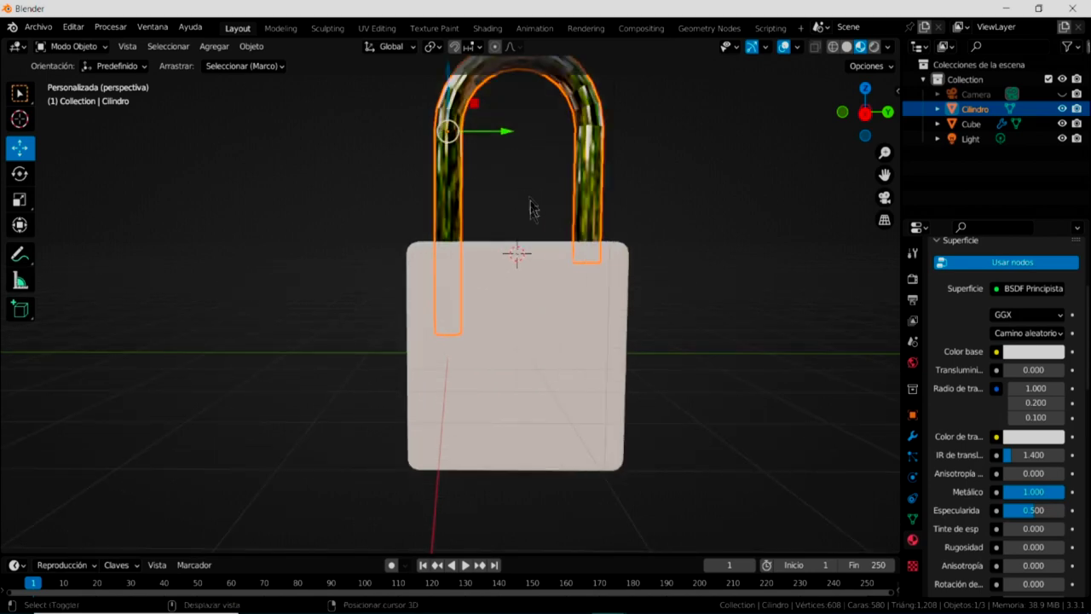
middle_drag(523, 202, 452, 205)
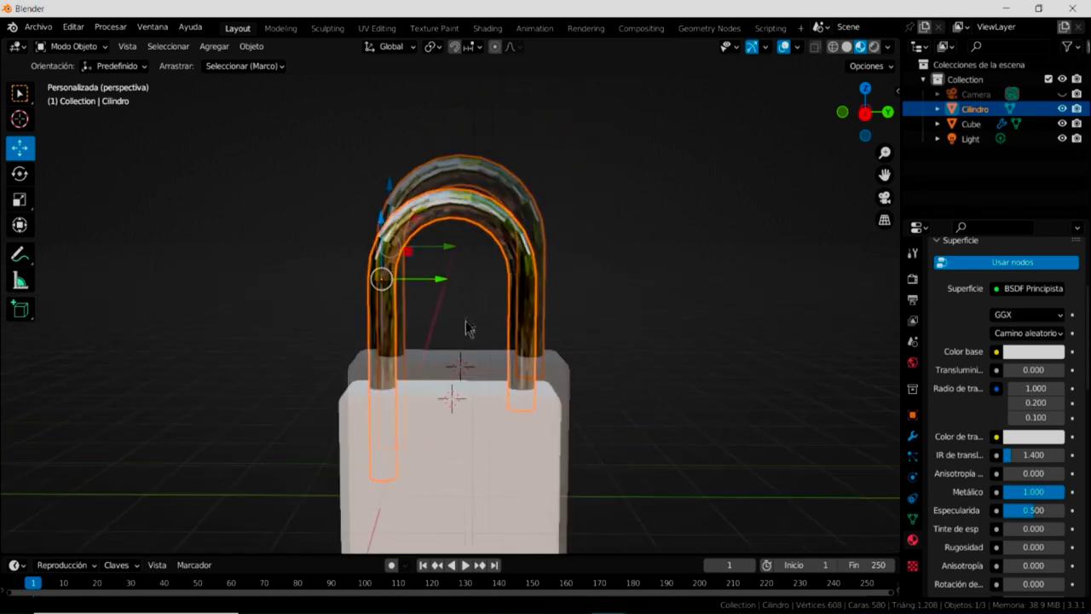
right_click(442, 194)
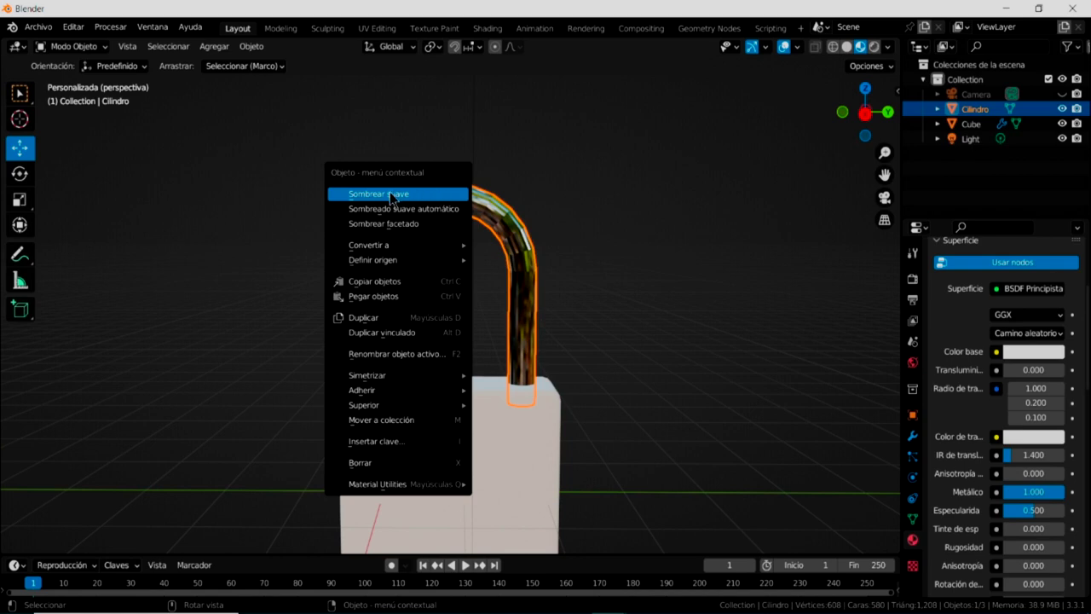
click(391, 196)
mouse_move(477, 321)
middle_down()
mouse_move(499, 289)
mouse_move(524, 310)
mouse_move(483, 415)
middle_up()
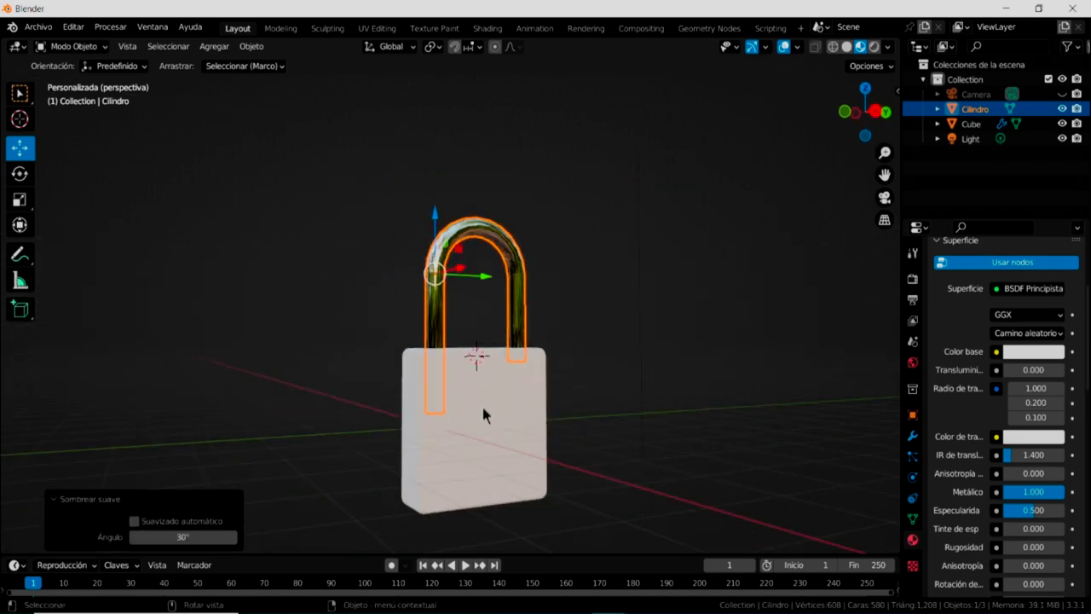
click(489, 424)
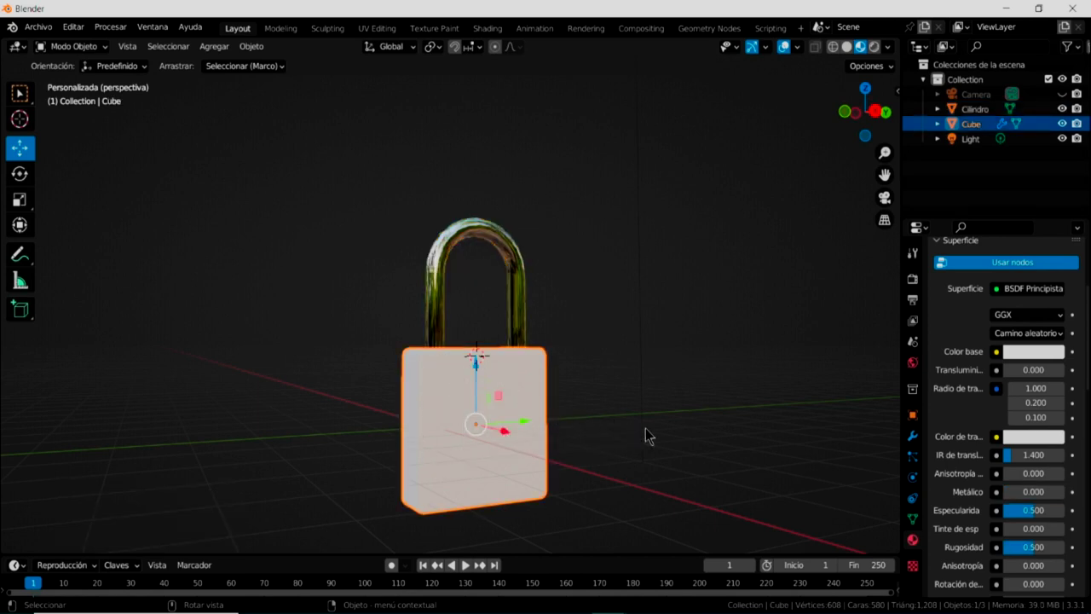
- Give the Cube body a yellow base colour, Metálico 1.000 and Rugosidad 0.060
mouse_move(639, 439)
middle_down()
mouse_move(628, 366)
mouse_move(622, 387)
middle_up()
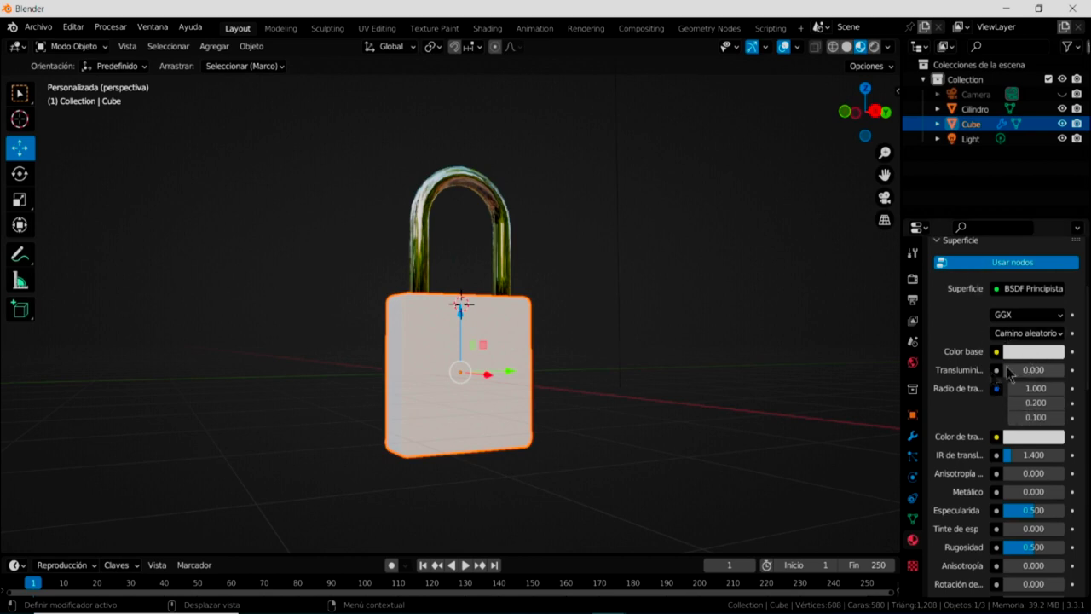
click(1032, 353)
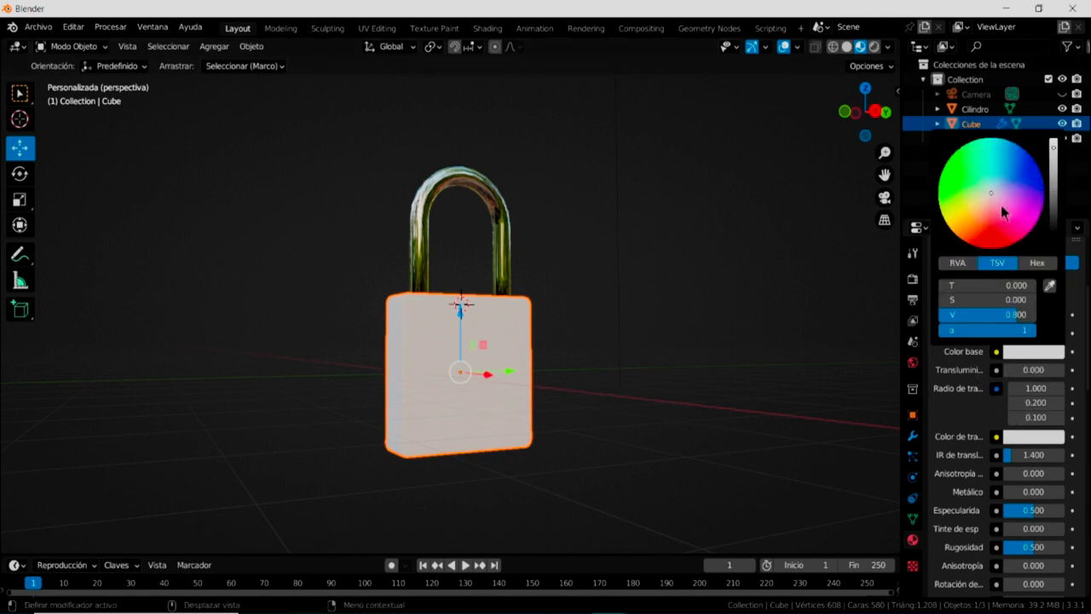
drag(990, 197, 946, 220)
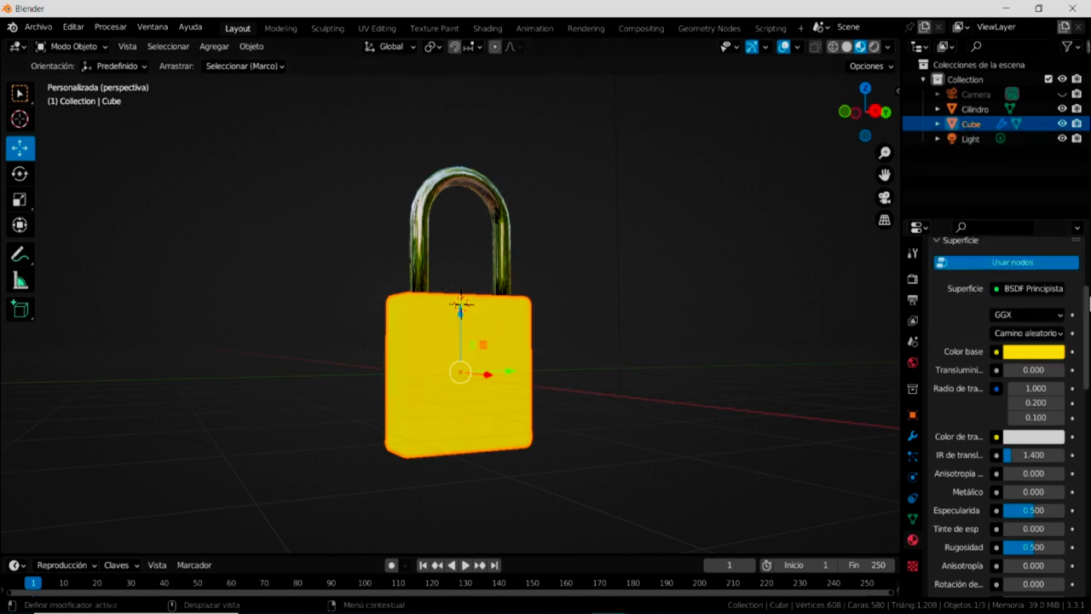
scroll(1088, 321, down, 5)
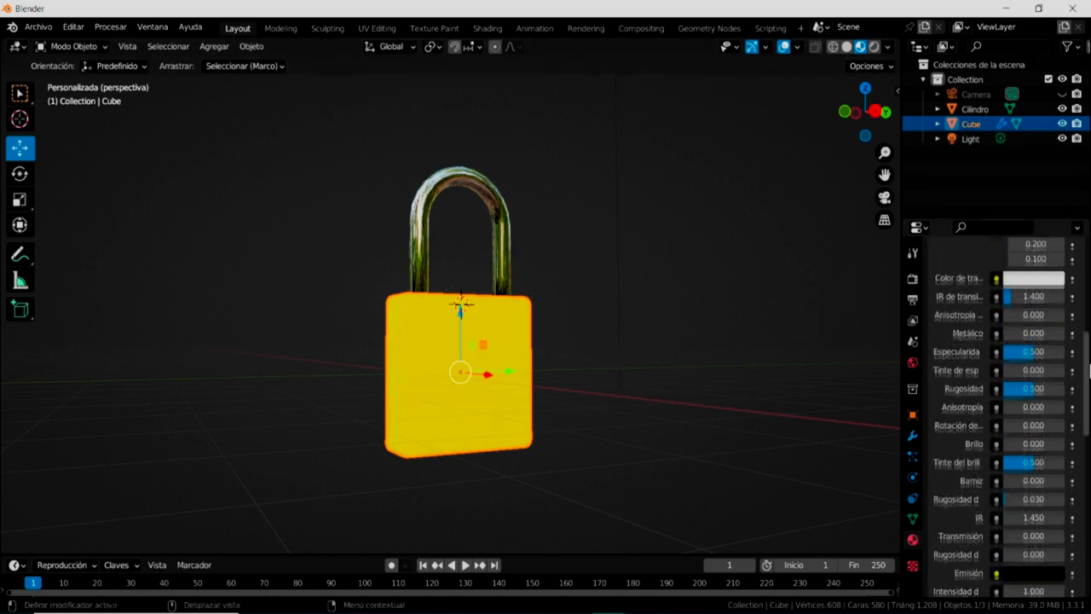
drag(1011, 333, 1066, 333)
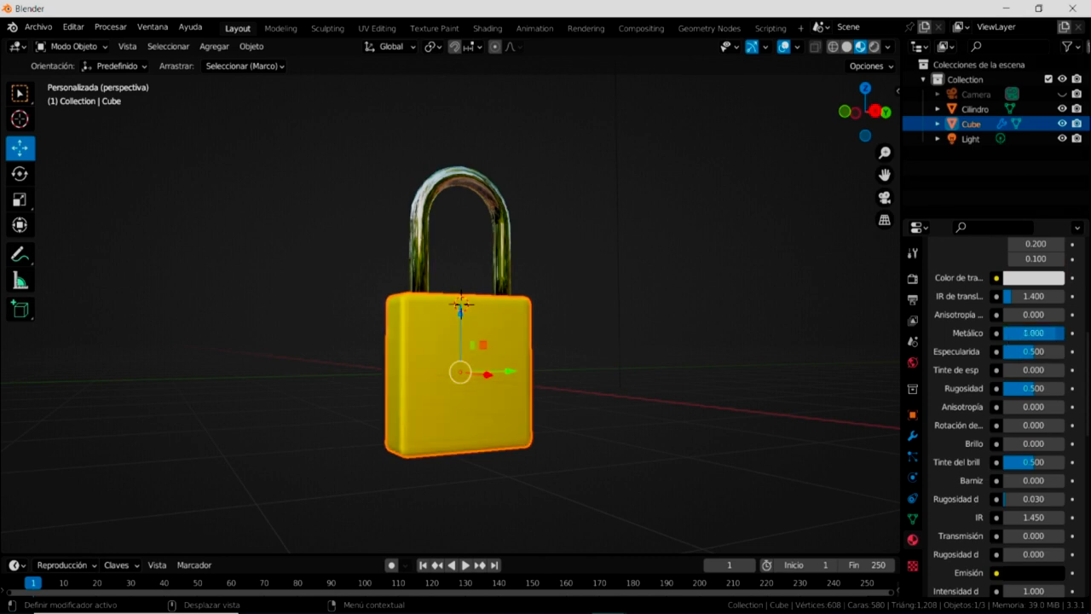
drag(1034, 388, 1006, 388)
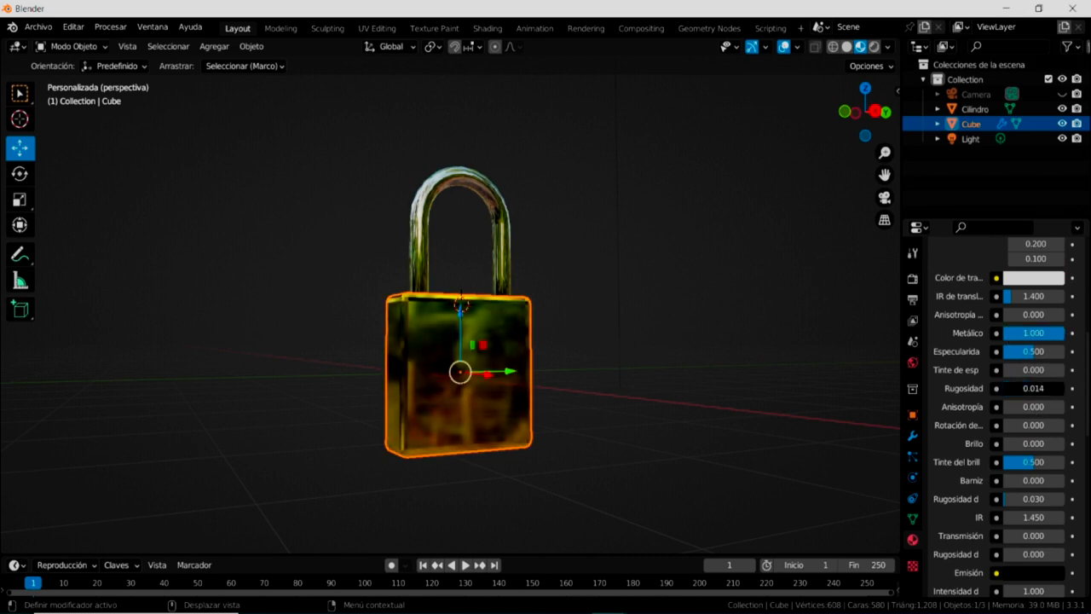
drag(1006, 388, 1002, 388)
text(0.060)
mouse_move(750, 358)
middle_down()
mouse_move(657, 312)
mouse_move(475, 312)
middle_up()
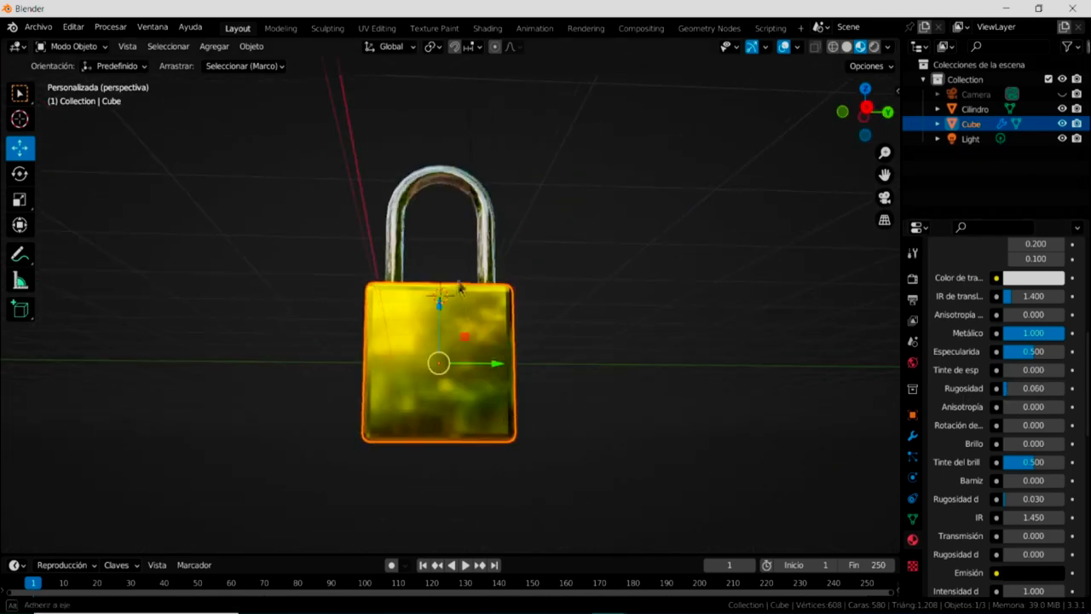
click(569, 295)
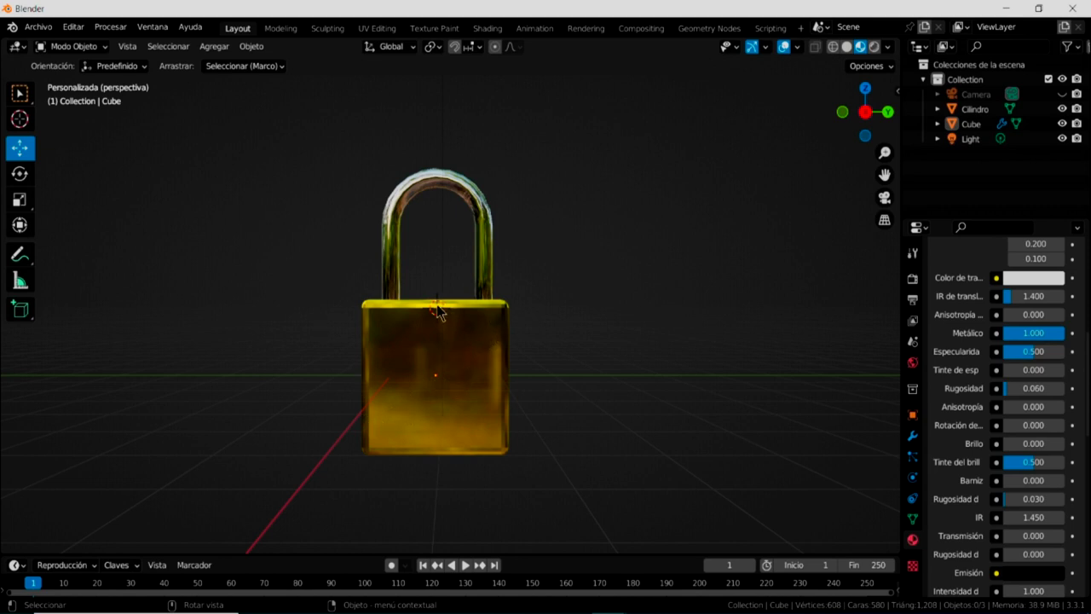
click(214, 46)
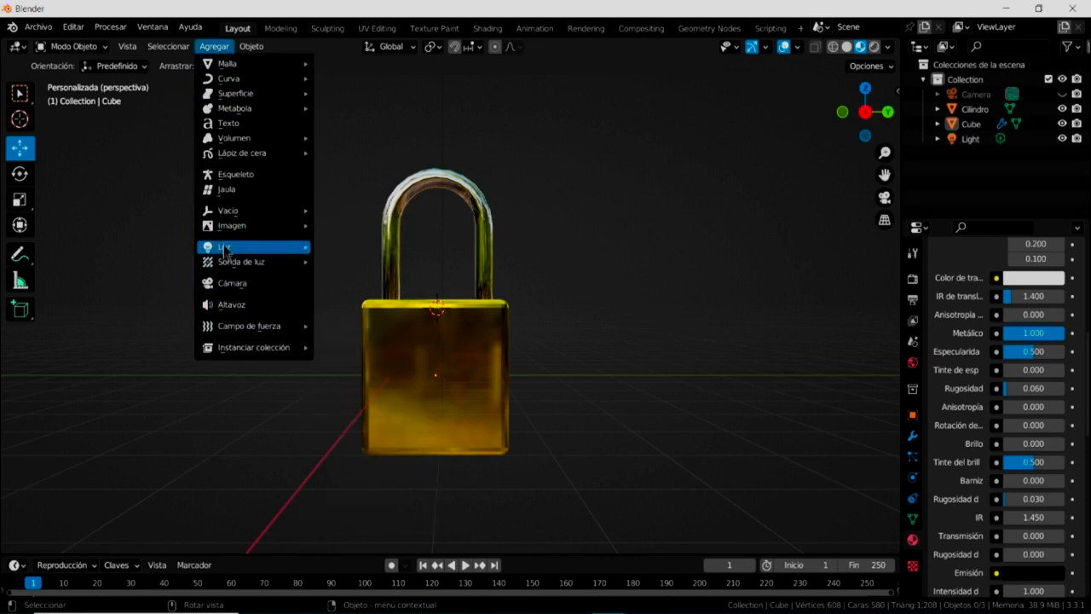
- Add a Texto object and replace its default 'Text' with 'Tu nombre'
click(228, 124)
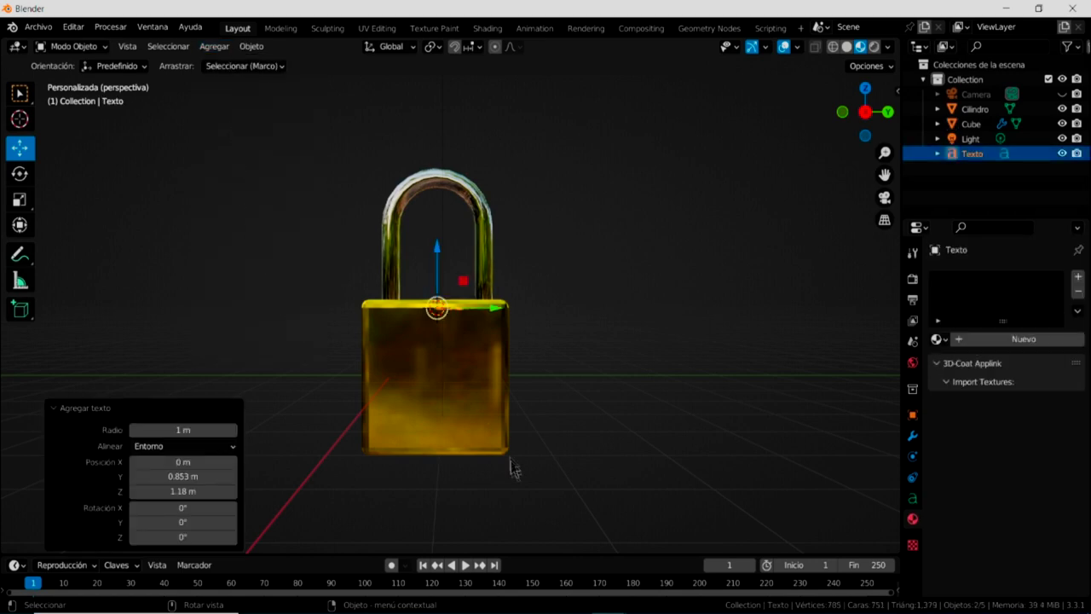
mouse_move(446, 509)
middle_down()
mouse_move(566, 546)
mouse_move(574, 522)
middle_up()
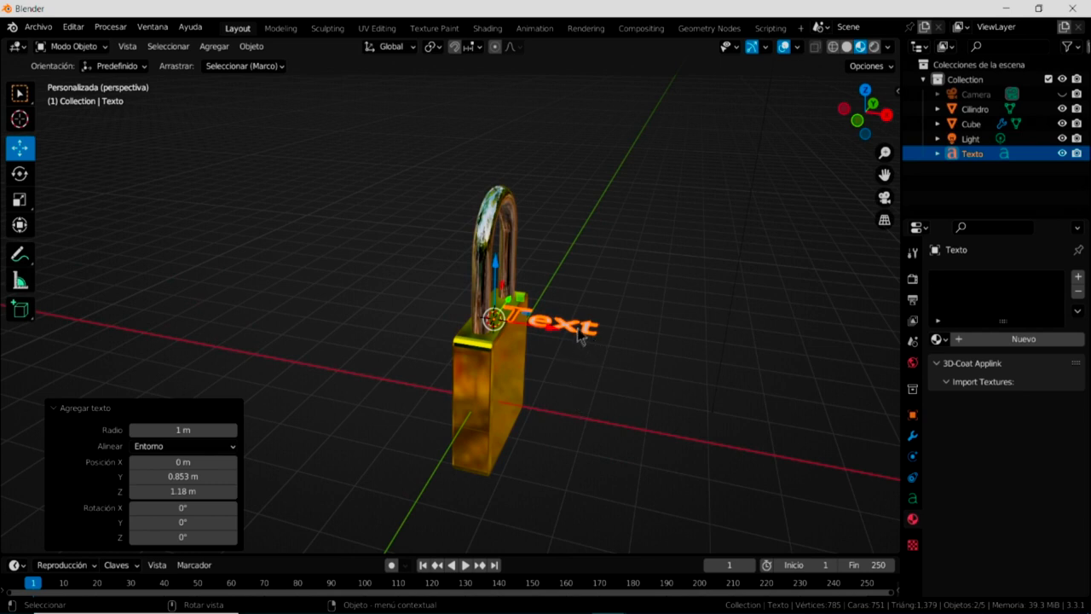
click(912, 500)
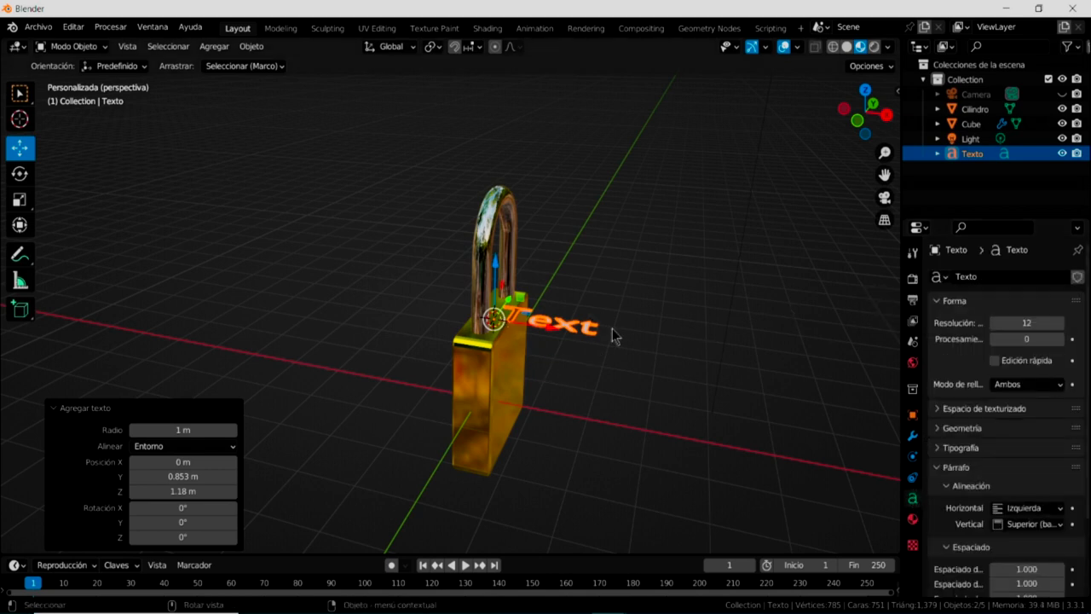
key(Tab)
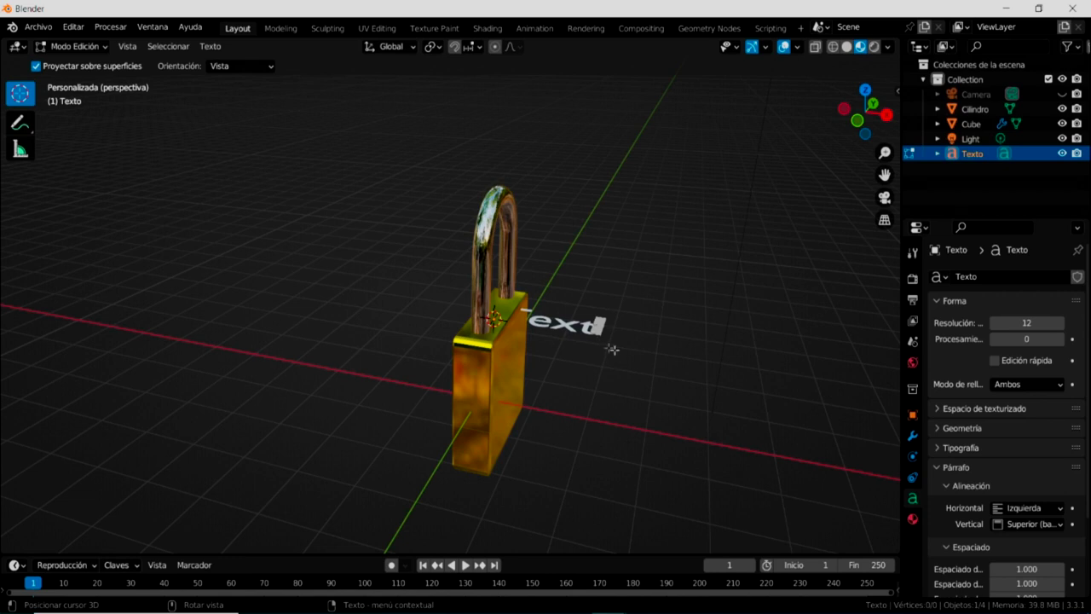
key(BackSpace)
key(BackSpace)
key(BackSpace)
key(BackSpace)
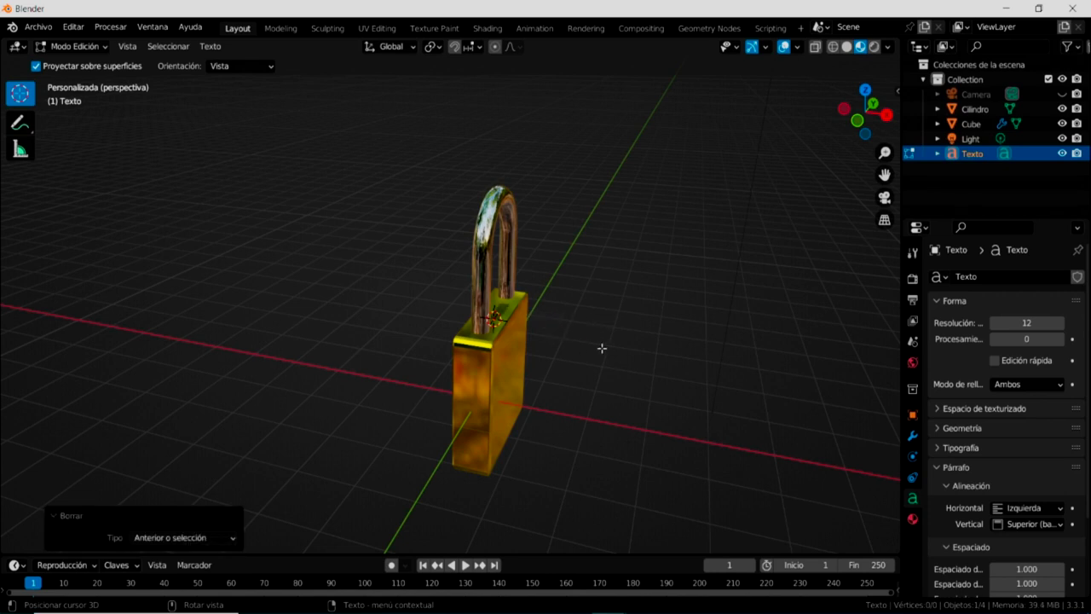
text(Tu)
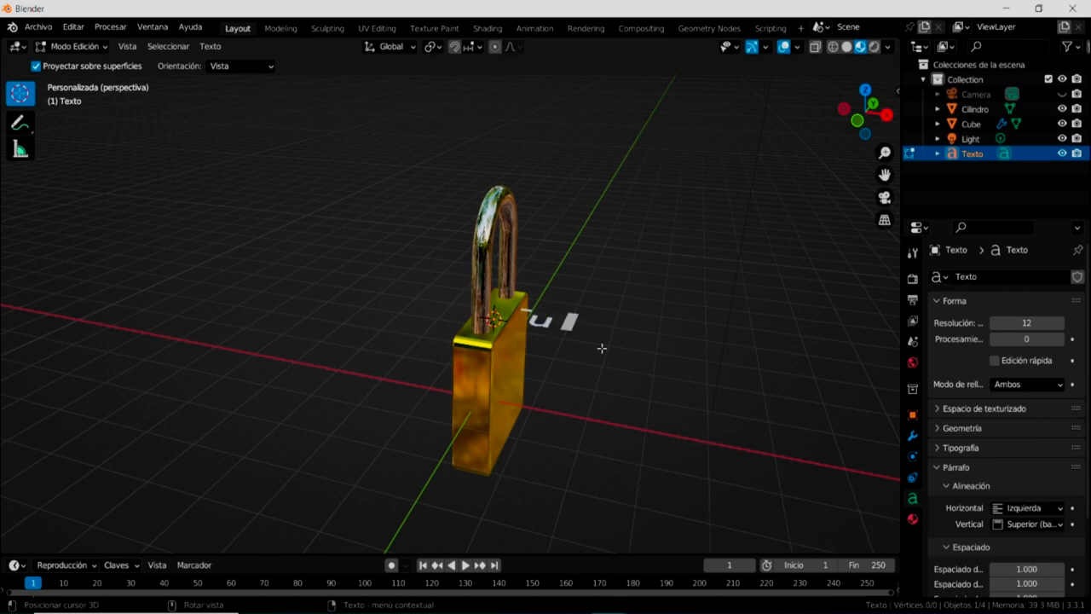
text(lnombre)
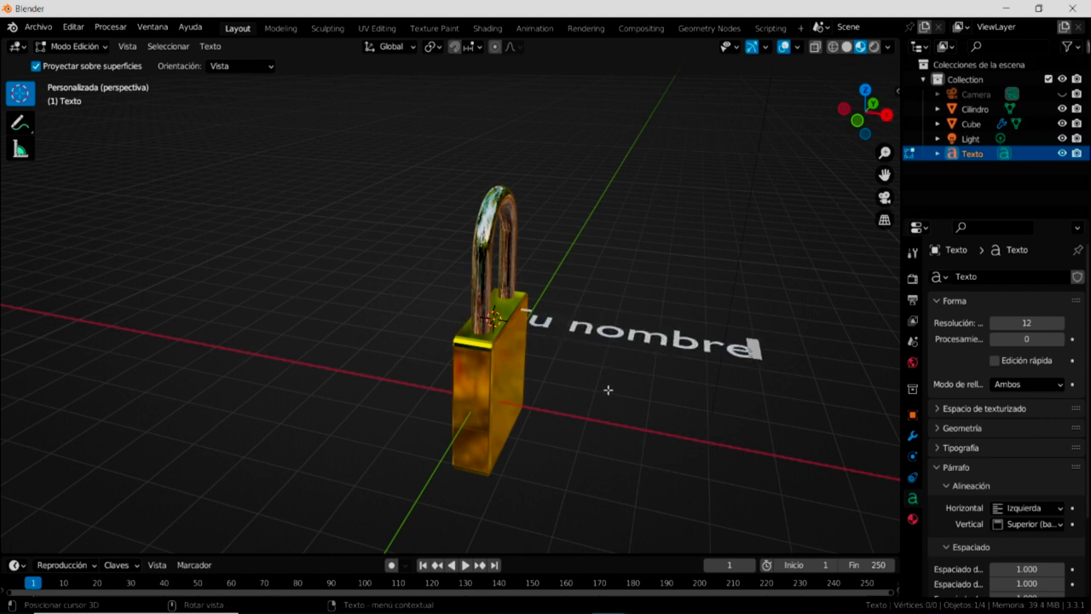
key(Tab)
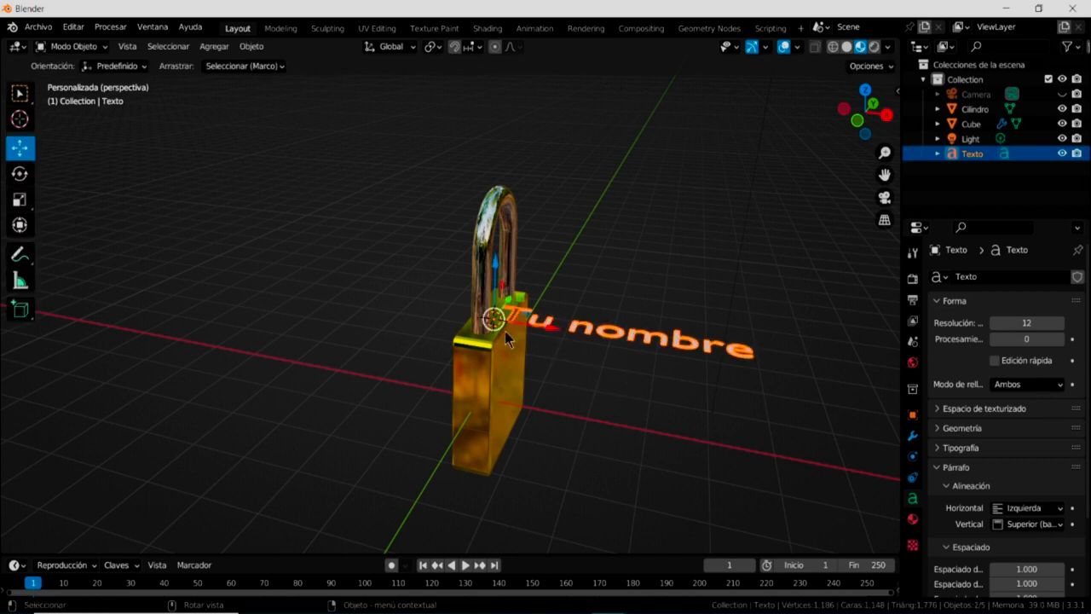
- Set the text's Geometría Extruir depth to 0.15 m
middle_drag(663, 407, 588, 325)
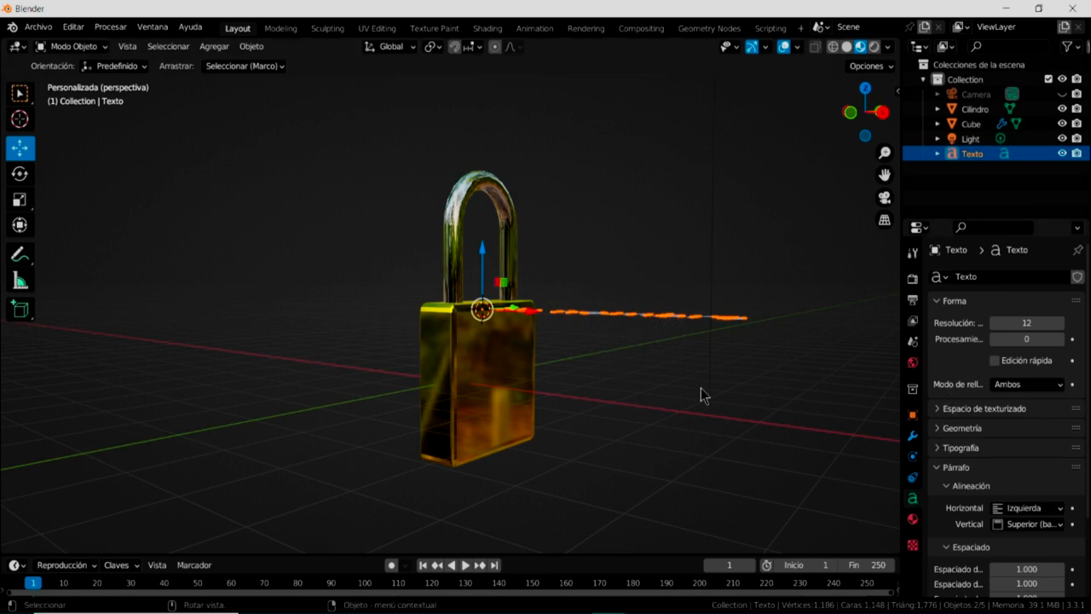
mouse_move(642, 342)
middle_down()
mouse_move(655, 398)
mouse_move(653, 385)
mouse_move(518, 329)
middle_up()
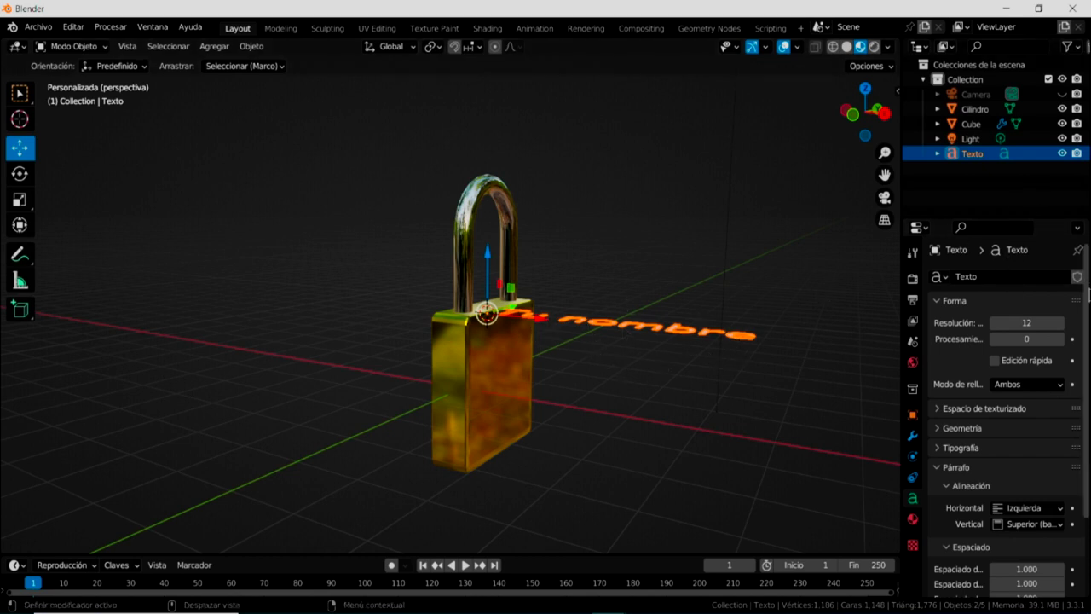
drag(1089, 309, 1090, 416)
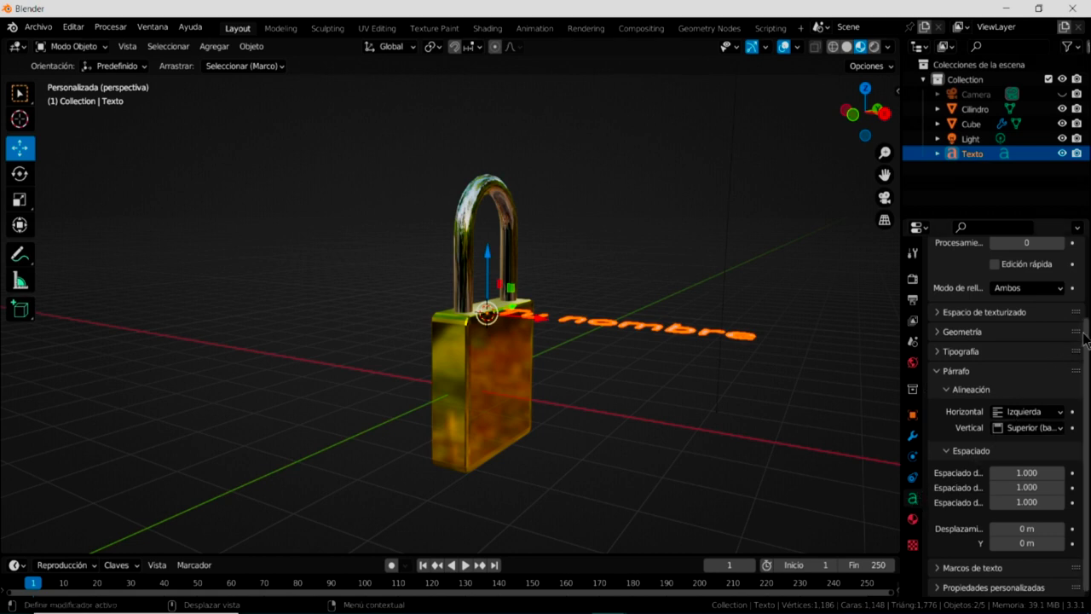
click(937, 333)
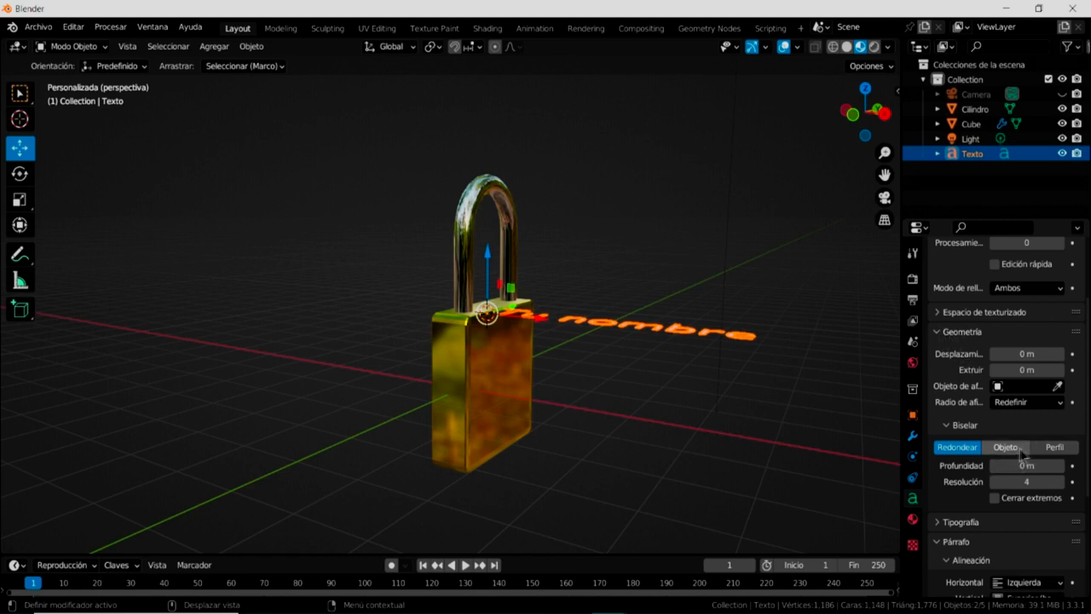
click(1006, 369)
text(0.15)
key(Return)
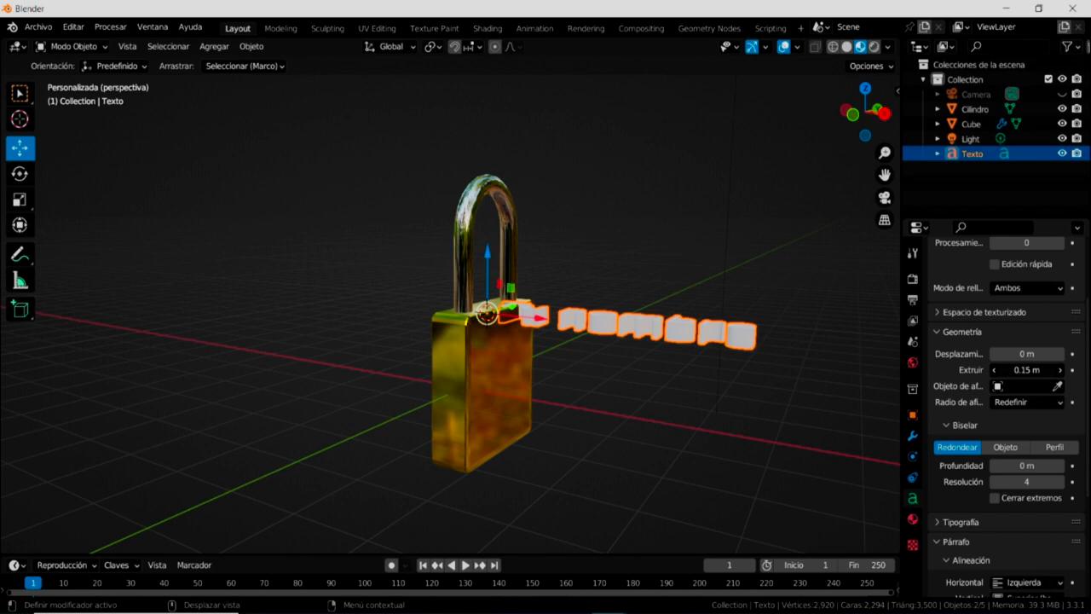
- Scale the 'Tu nombre' text down uniformly to 0.602 with the Scale tool
mouse_move(694, 335)
middle_down()
mouse_move(698, 407)
mouse_move(691, 368)
middle_up()
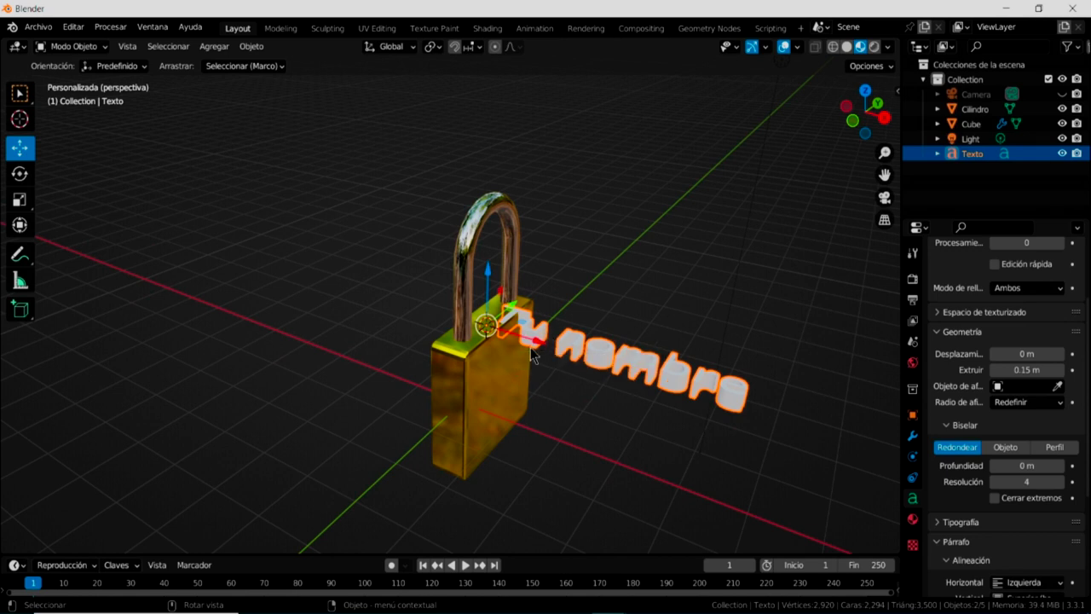
click(19, 201)
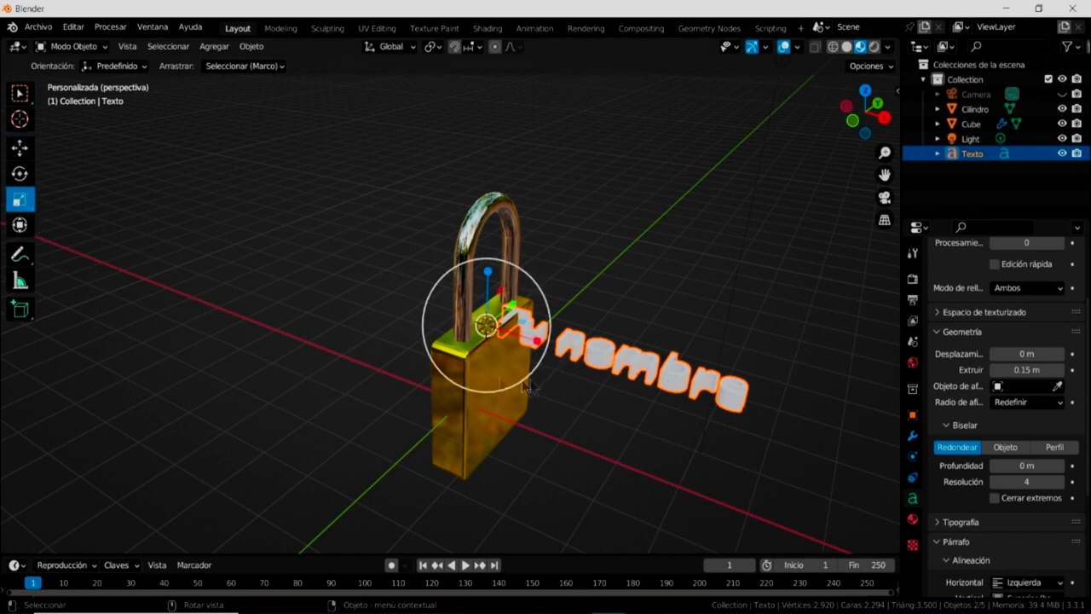
drag(534, 368, 514, 350)
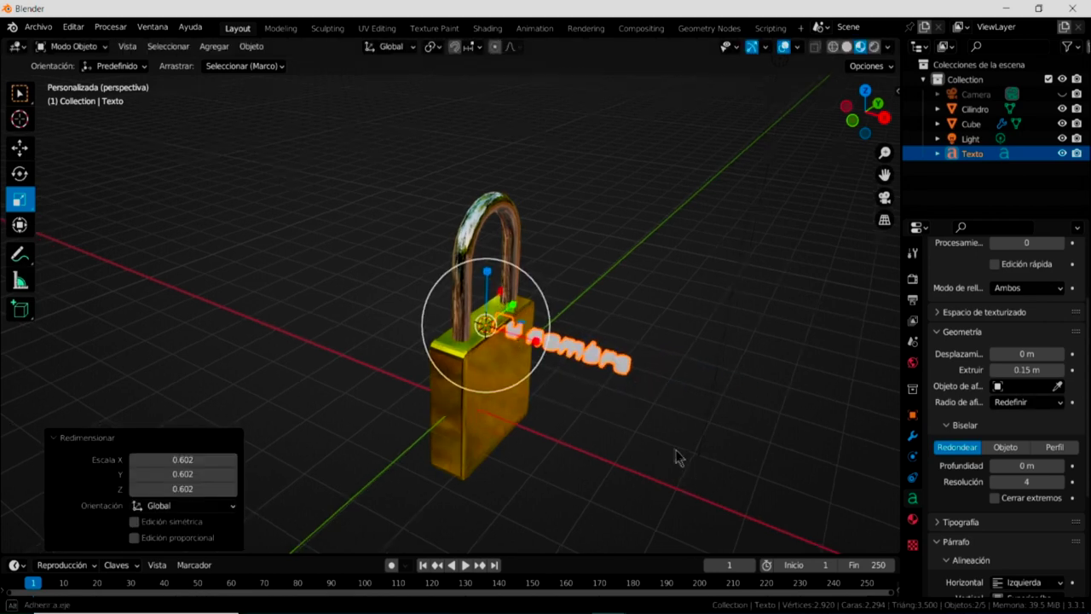
middle_drag(676, 455, 586, 403)
middle_drag(385, 396, 529, 267)
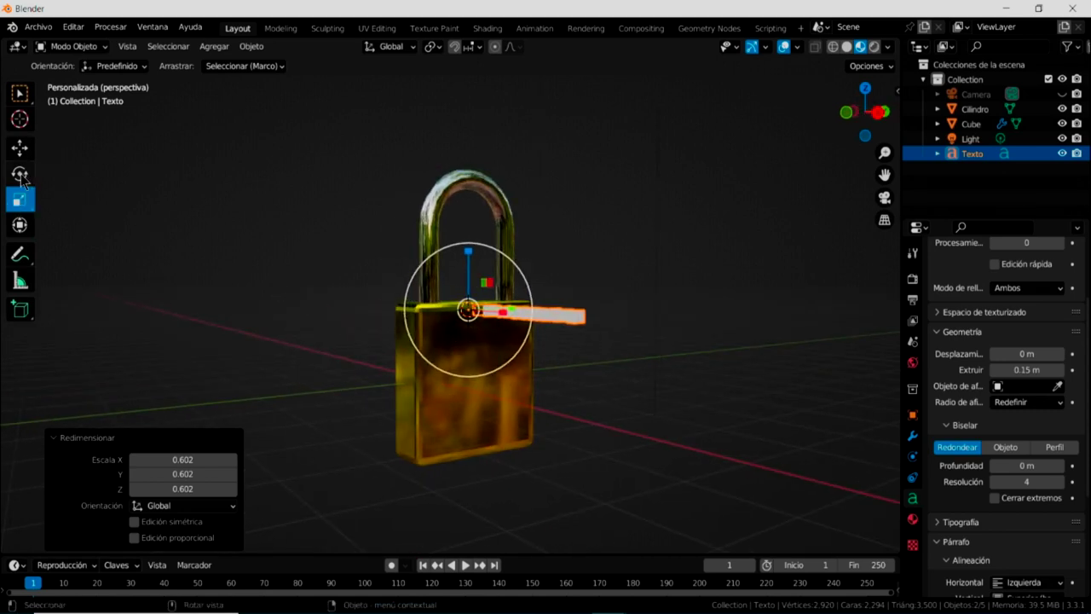
- Set the text's Rotación X and Rotación Z to 90° in Object properties
click(21, 175)
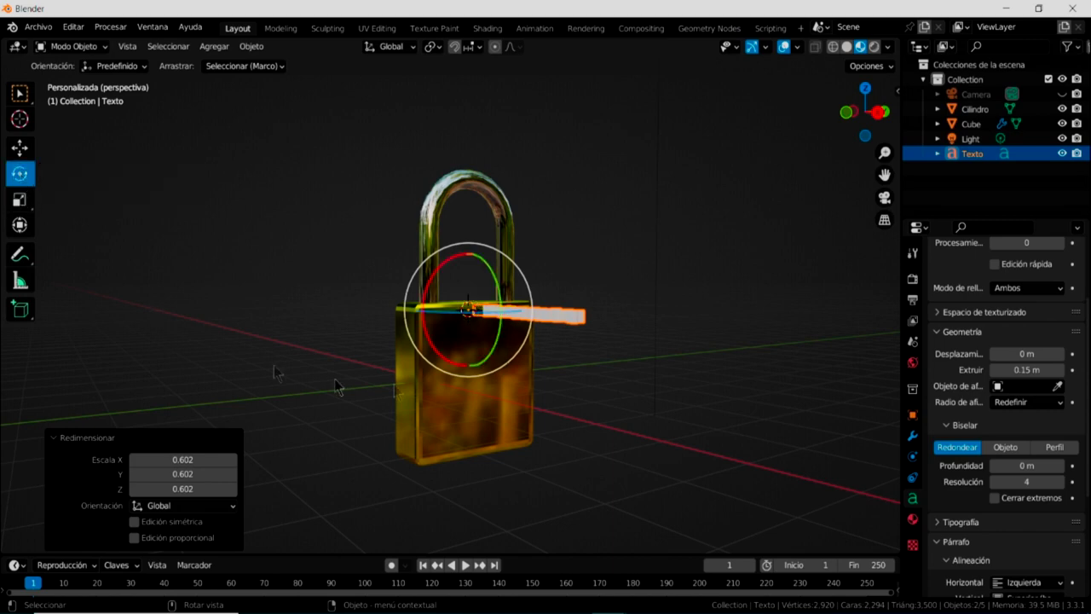
middle_drag(663, 397, 850, 448)
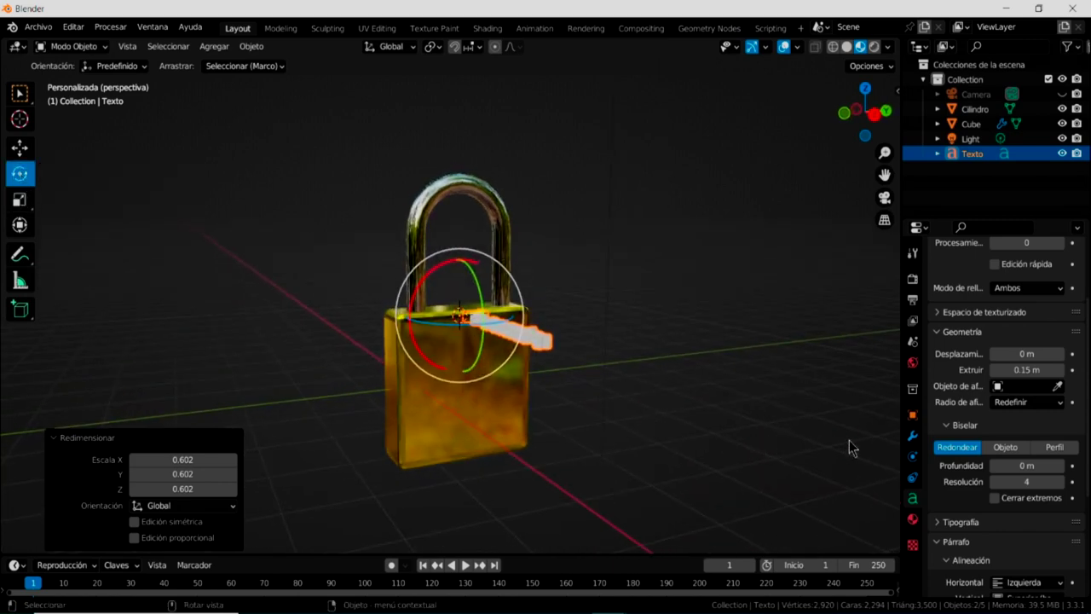
click(913, 415)
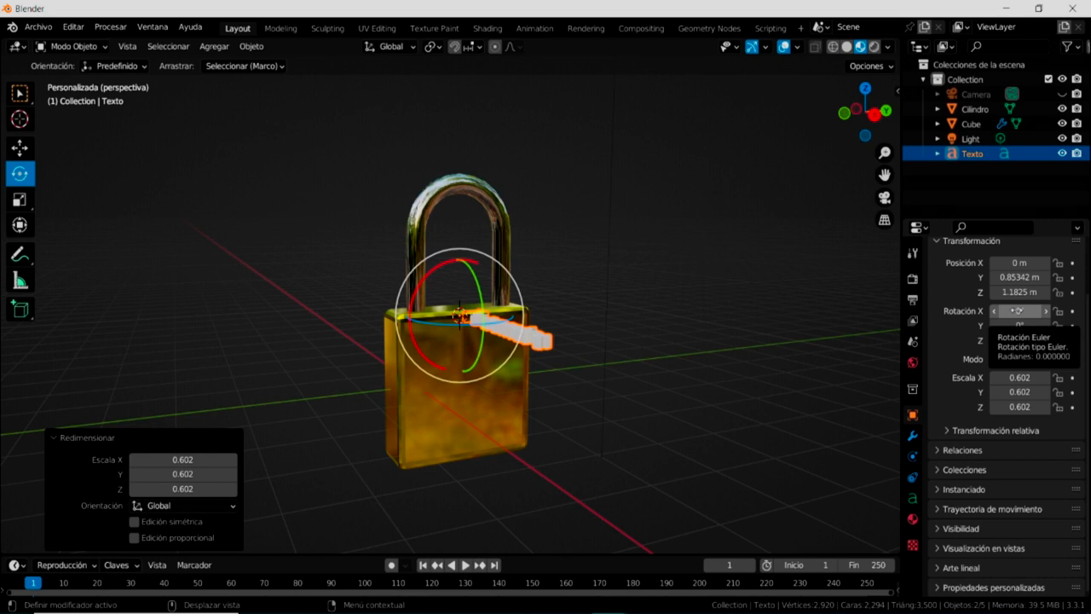
click(1017, 312)
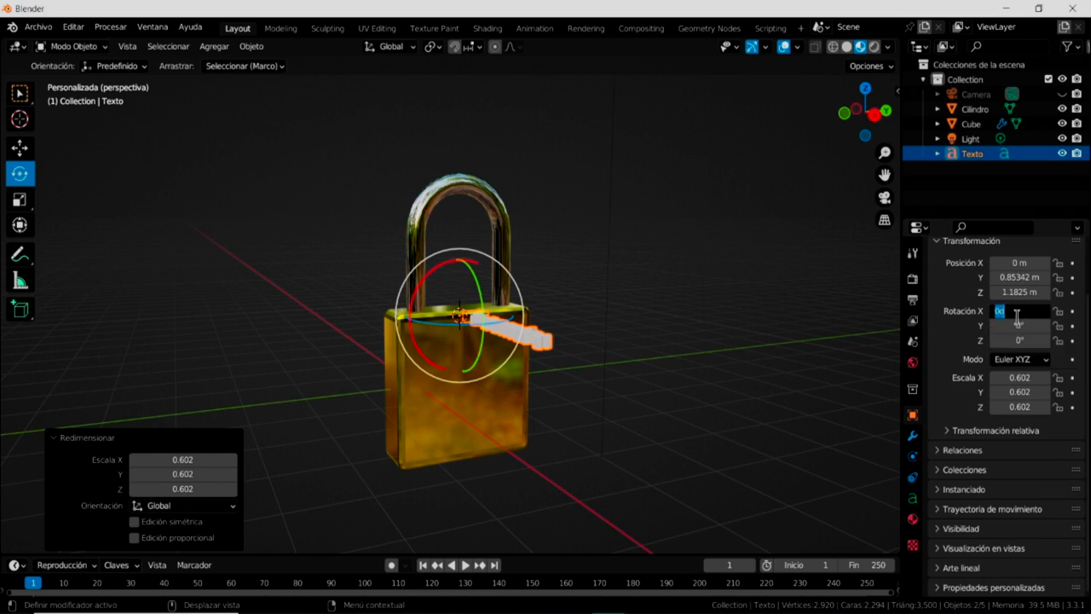
text(90)
key(Return)
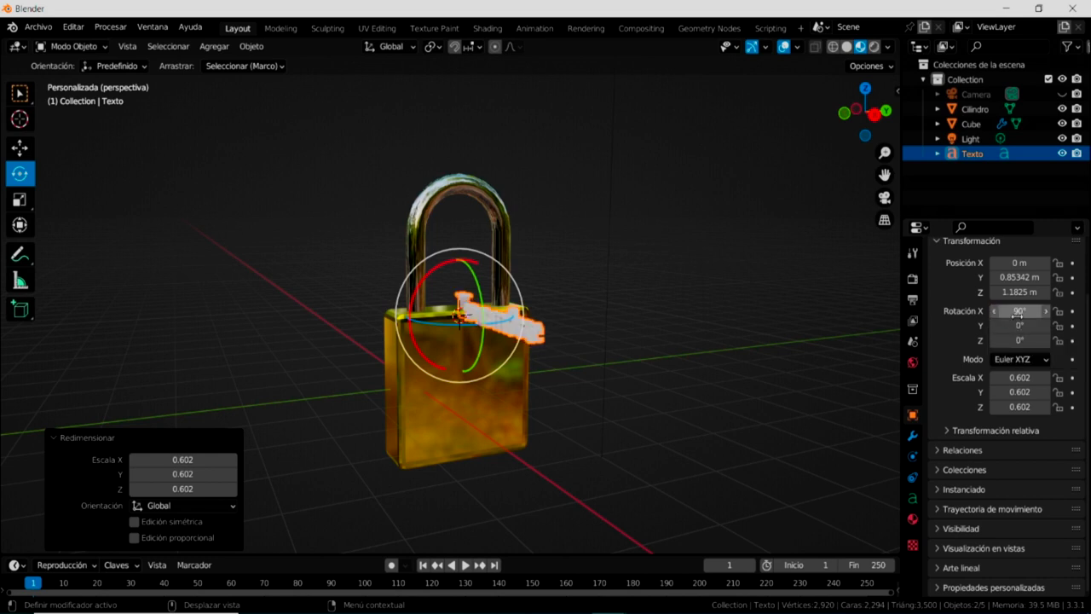
middle_drag(511, 401, 554, 415)
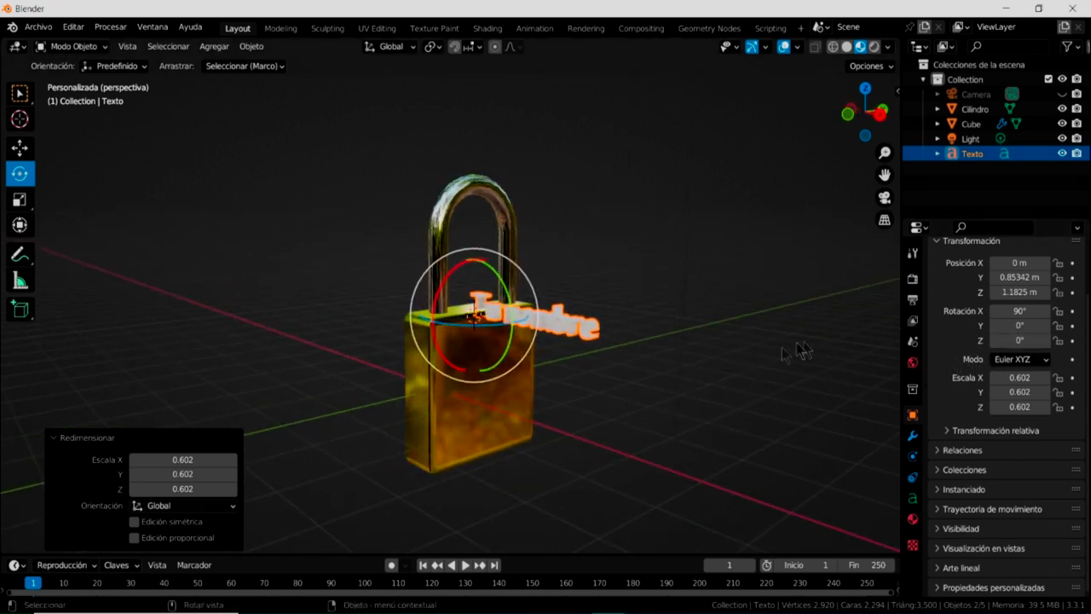
click(1018, 341)
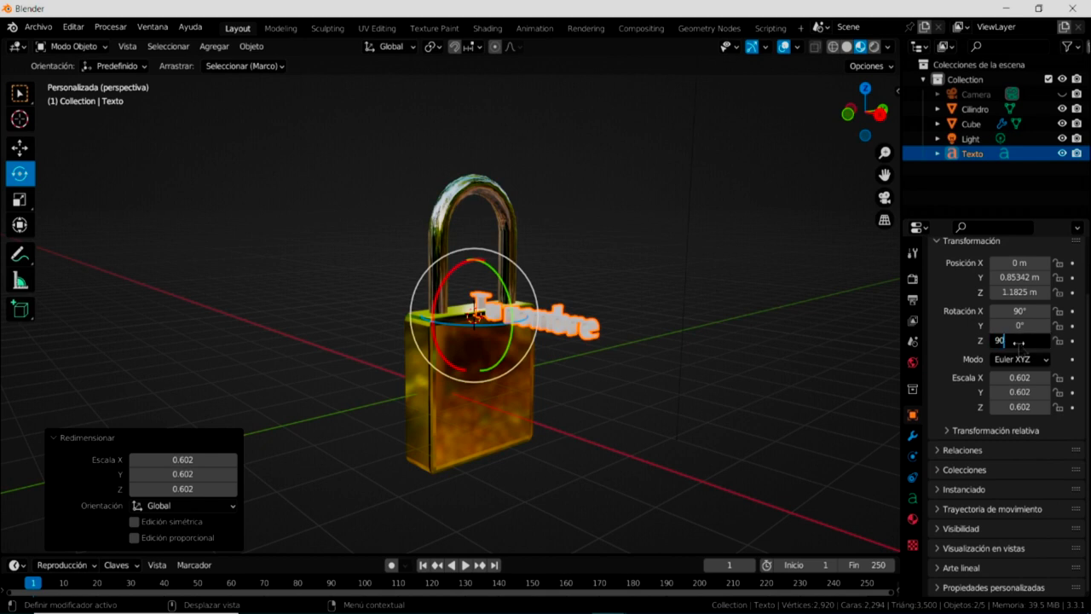
text(90)
key(Return)
mouse_move(554, 416)
middle_down()
mouse_move(579, 408)
mouse_move(551, 458)
mouse_move(411, 443)
middle_up()
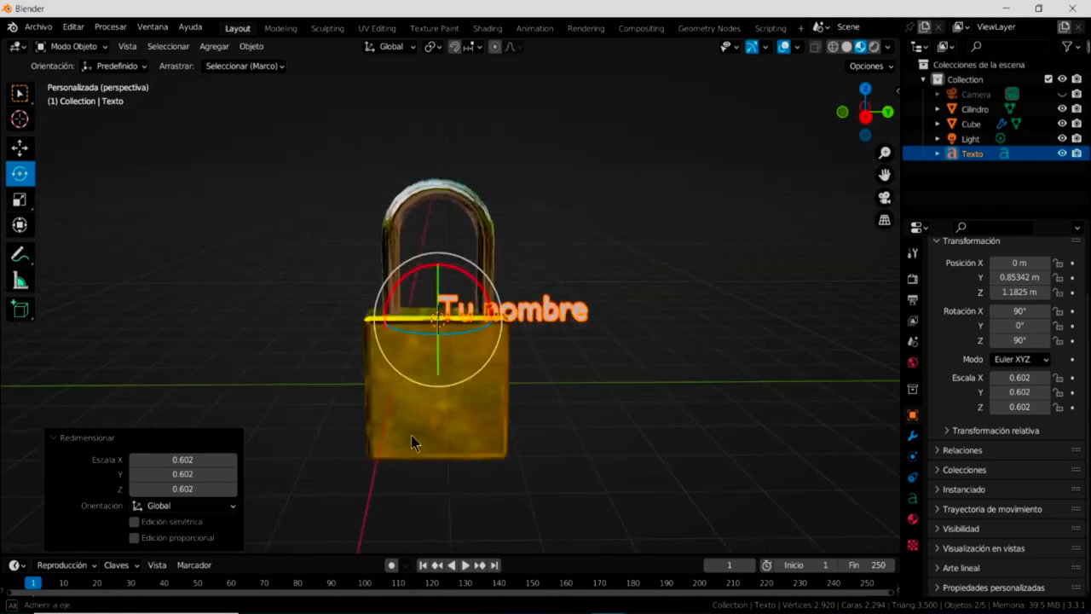
click(20, 148)
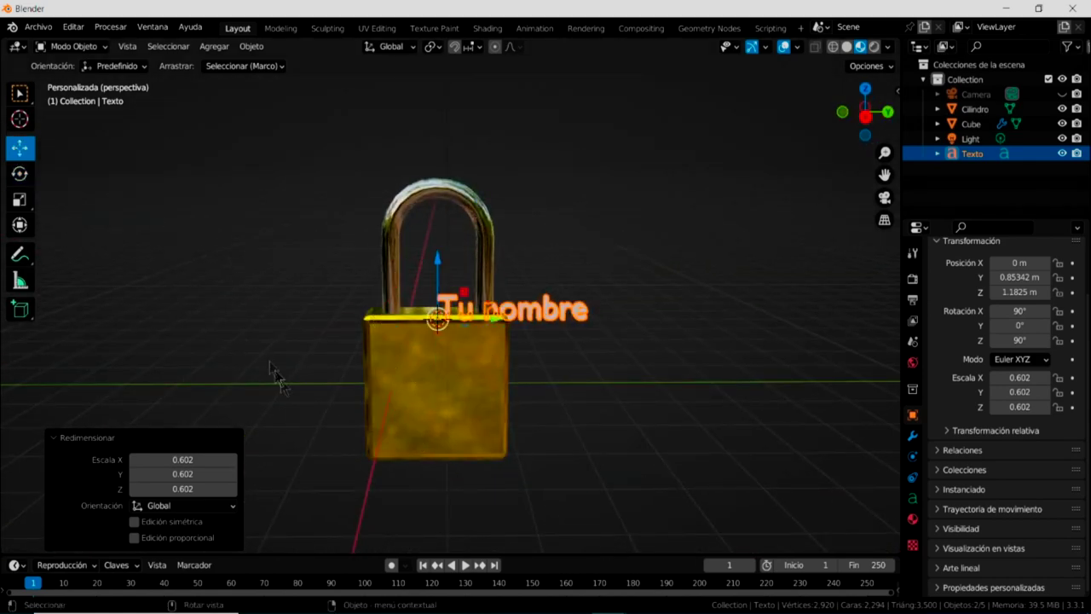
- In front orthographic view, slide the text along X up to the padlock face
key(KP_1)
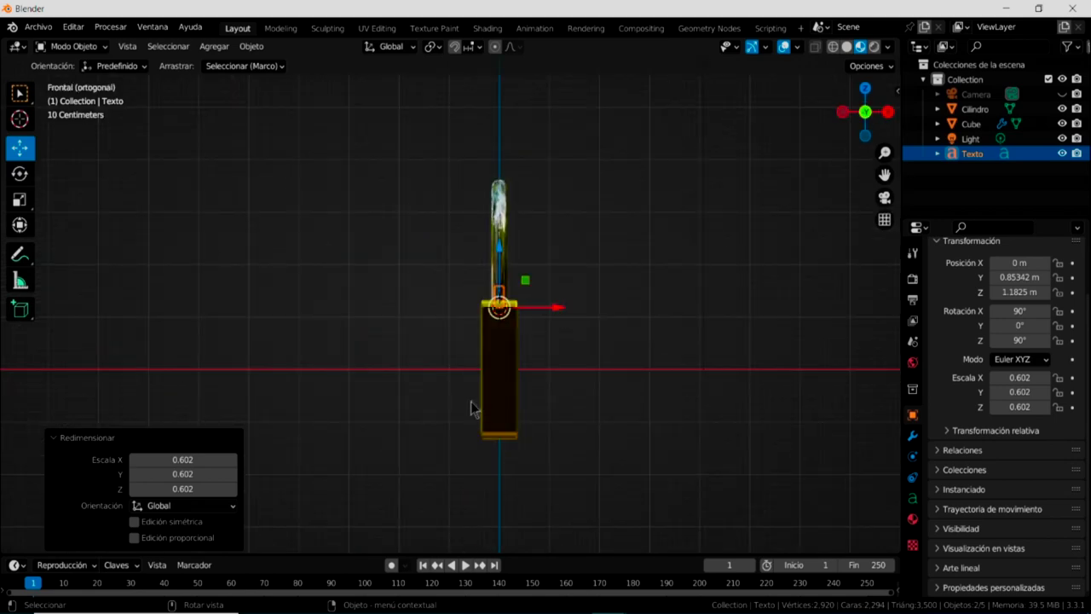
drag(559, 308, 580, 307)
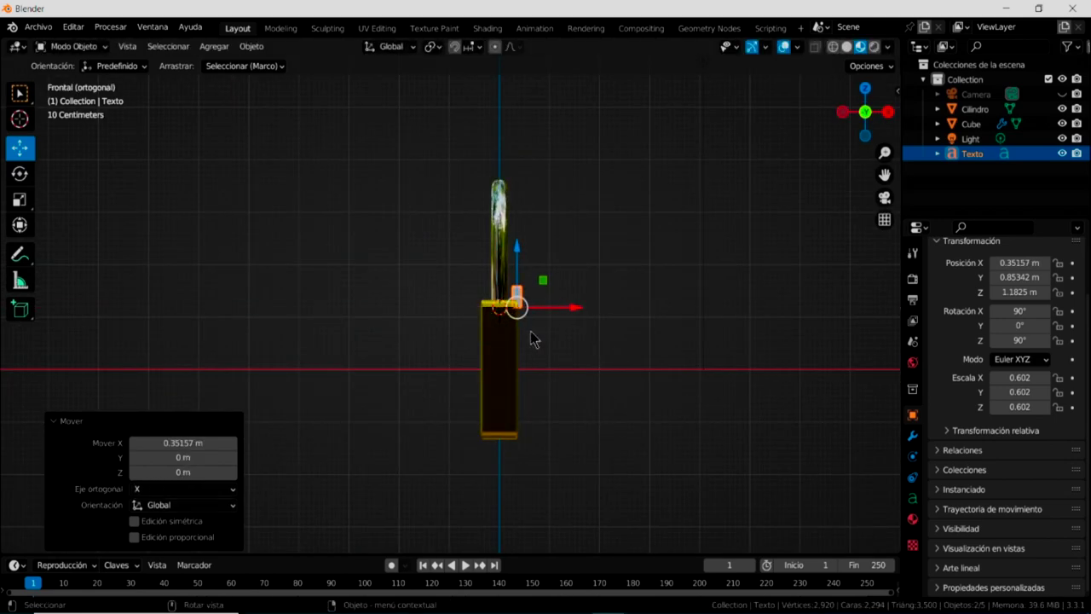
scroll(530, 339, up, 1)
scroll(568, 311, up, 3)
scroll(628, 395, up, 1)
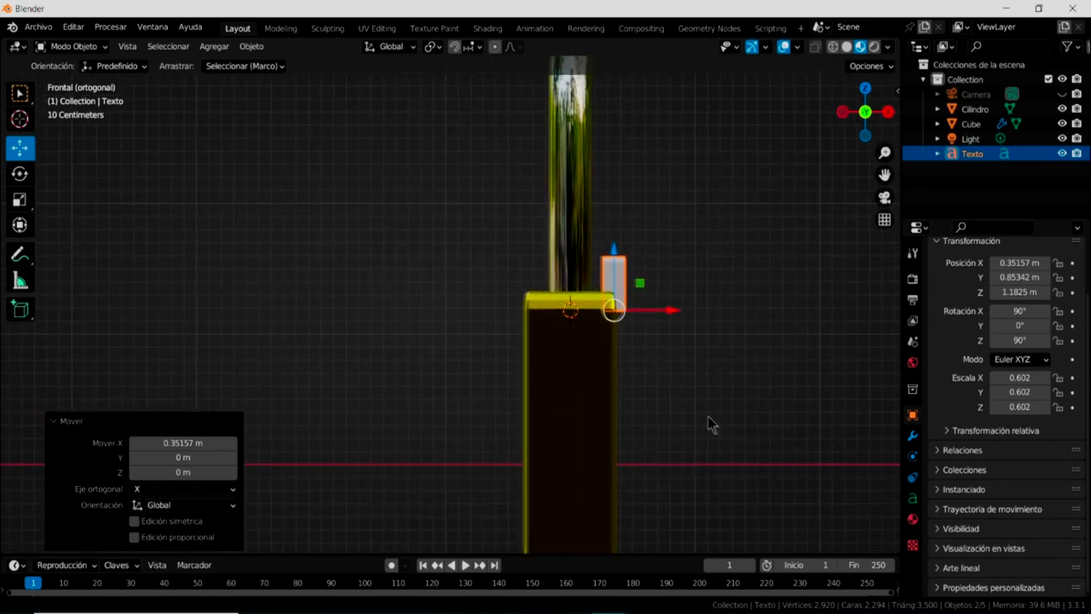
- Lower the text to Z -0.97161 m and slide it left across the body's lower front
shift+middle_drag(712, 424, 639, 405)
drag(550, 249, 558, 445)
scroll(623, 468, down, 1)
scroll(629, 466, down, 3)
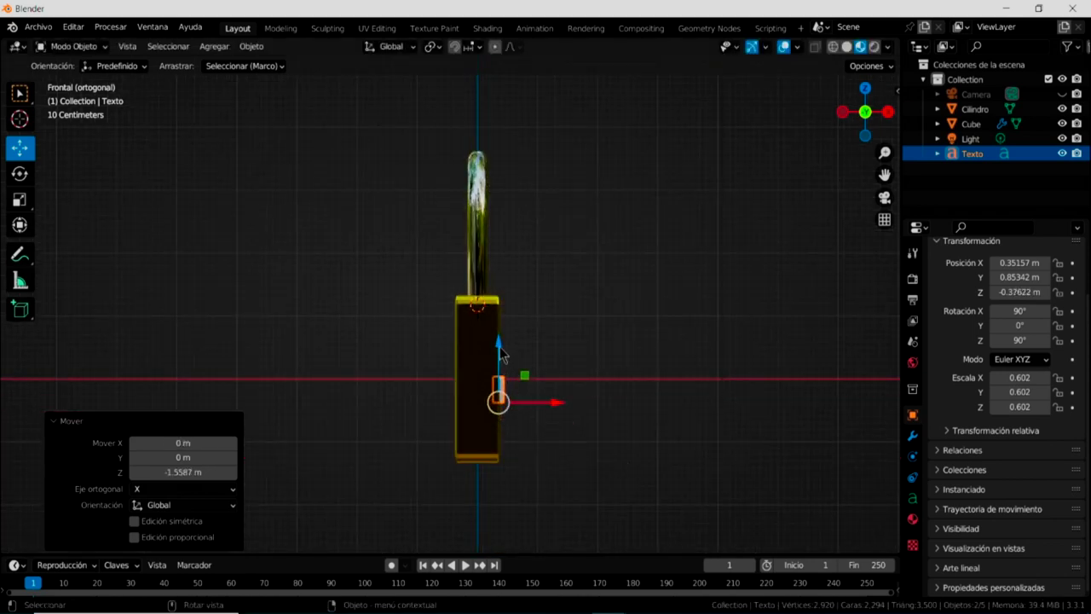
drag(500, 354, 498, 386)
drag(558, 445, 565, 441)
middle_drag(566, 442, 504, 413)
drag(485, 458, 427, 449)
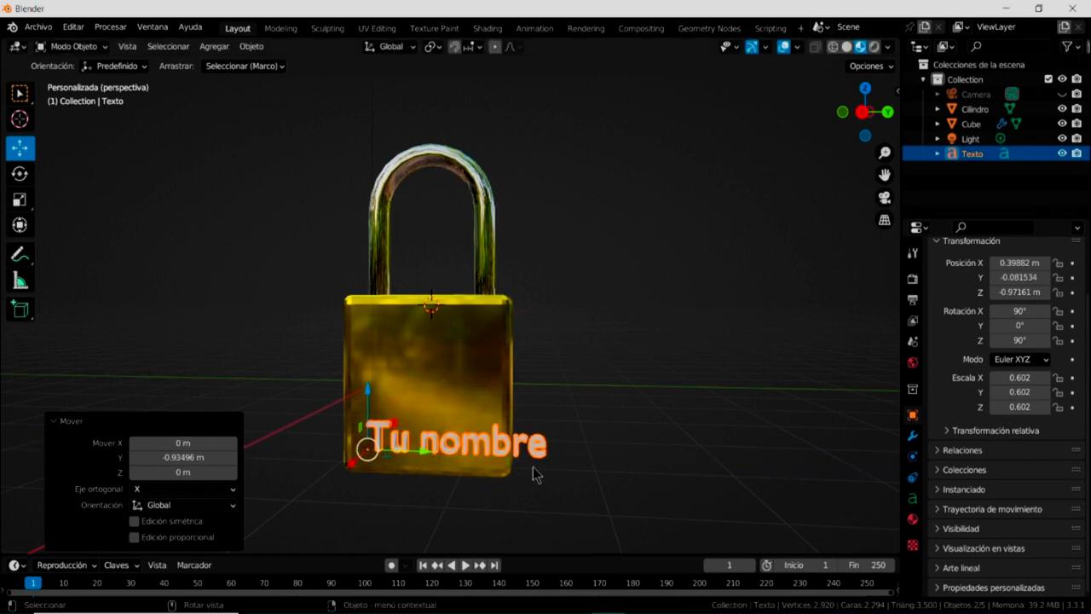
- Rotate the text about 43.4° so it runs diagonally across the padlock front
click(20, 174)
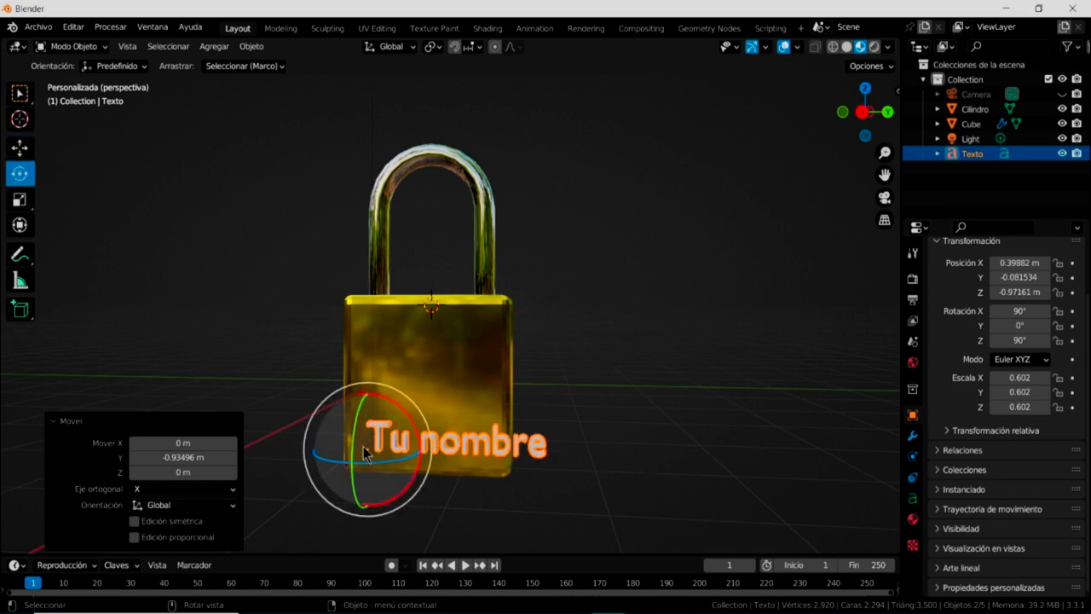
mouse_move(483, 494)
middle_down()
mouse_move(580, 482)
mouse_move(511, 480)
middle_up()
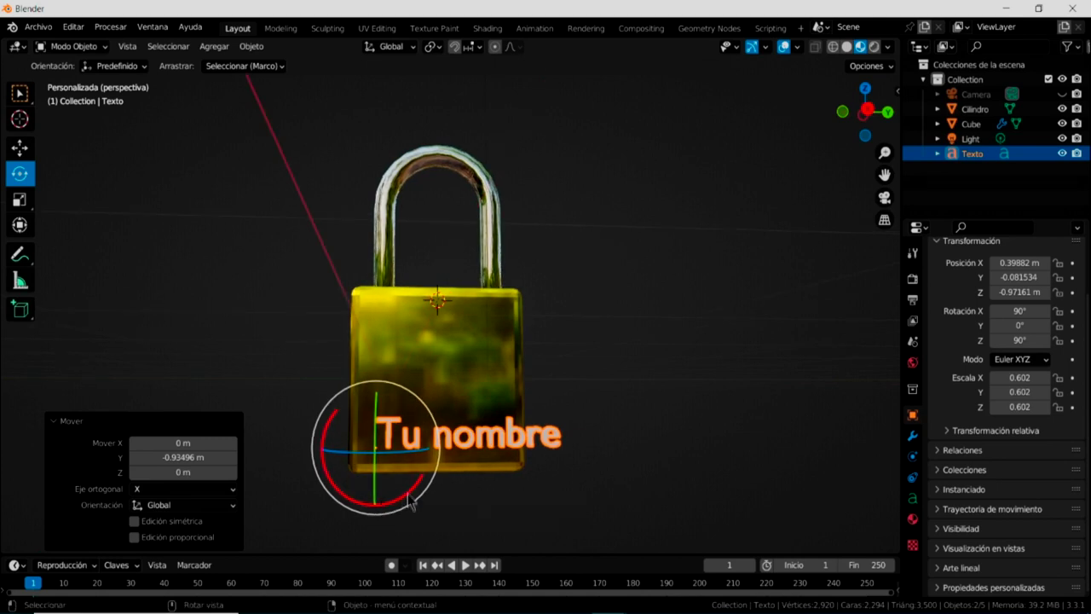
drag(410, 493, 437, 453)
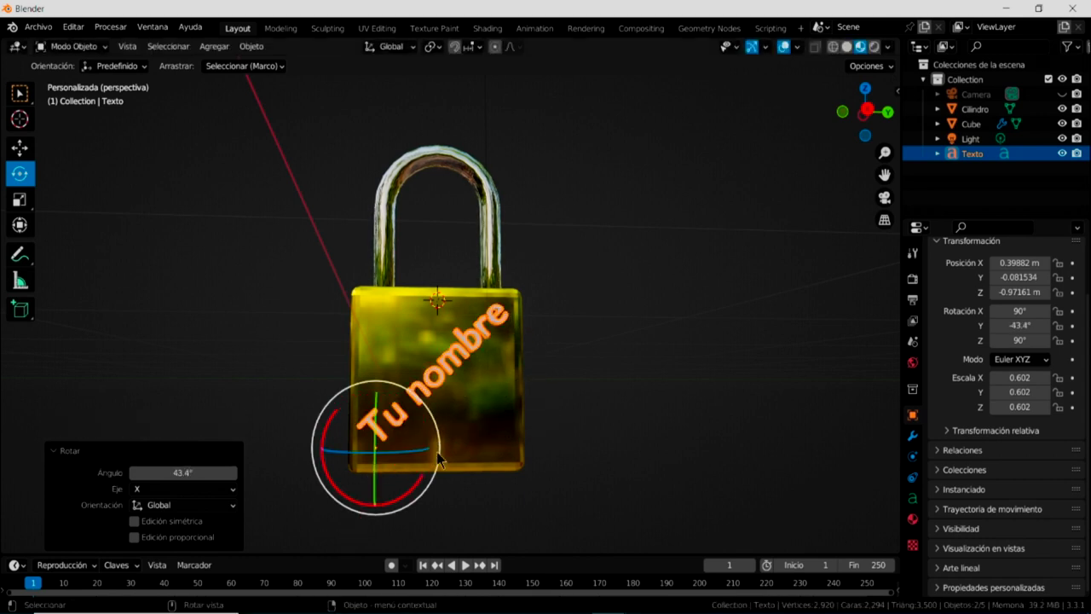
middle_drag(500, 378, 477, 358)
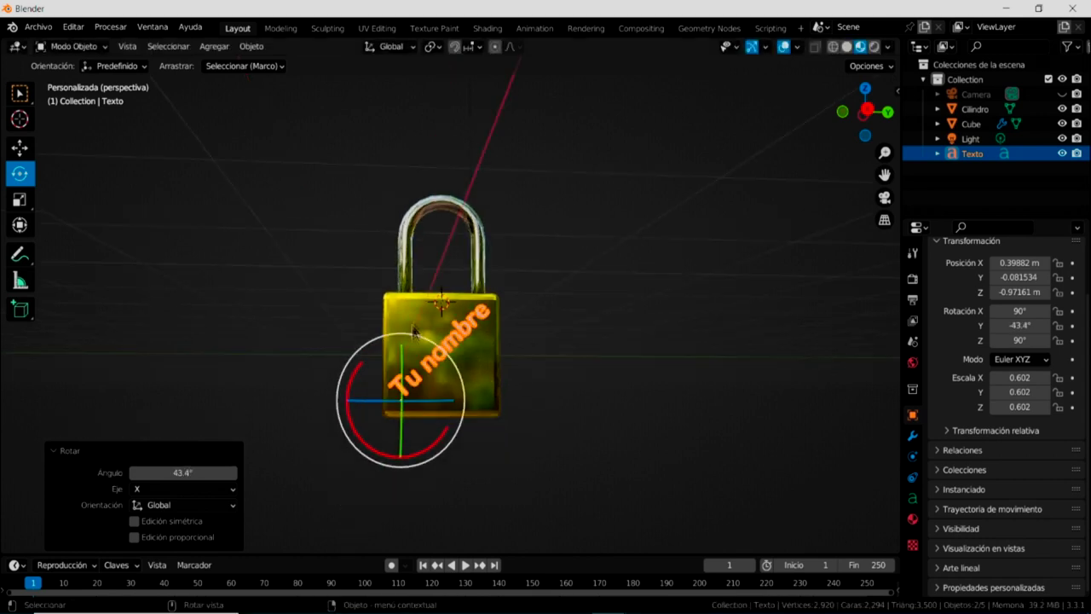
- Shrink the text to scale 0.554 and deselect it
click(17, 203)
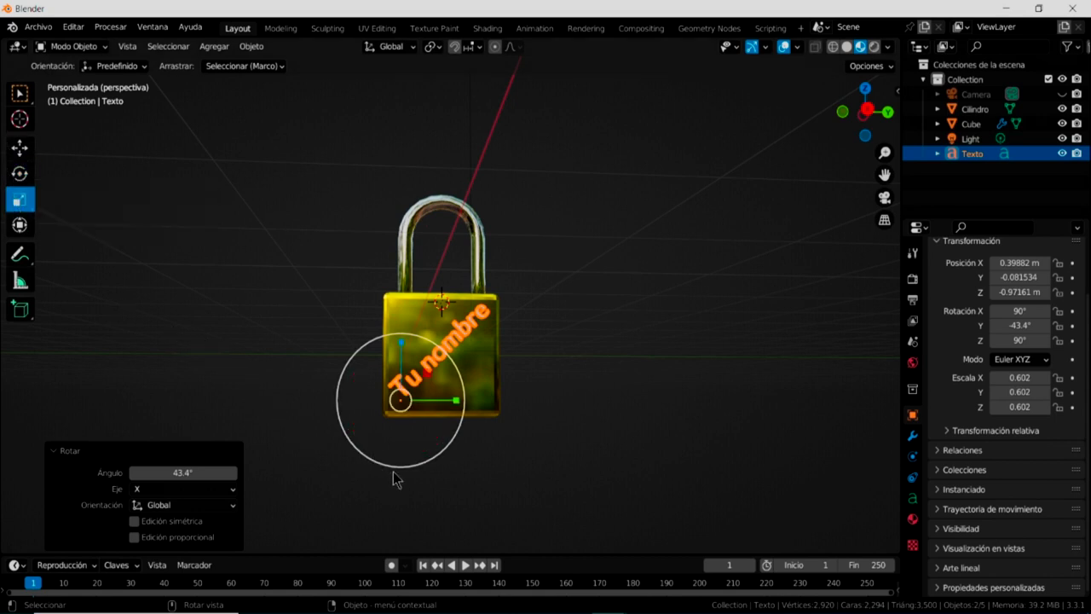
drag(407, 467, 403, 461)
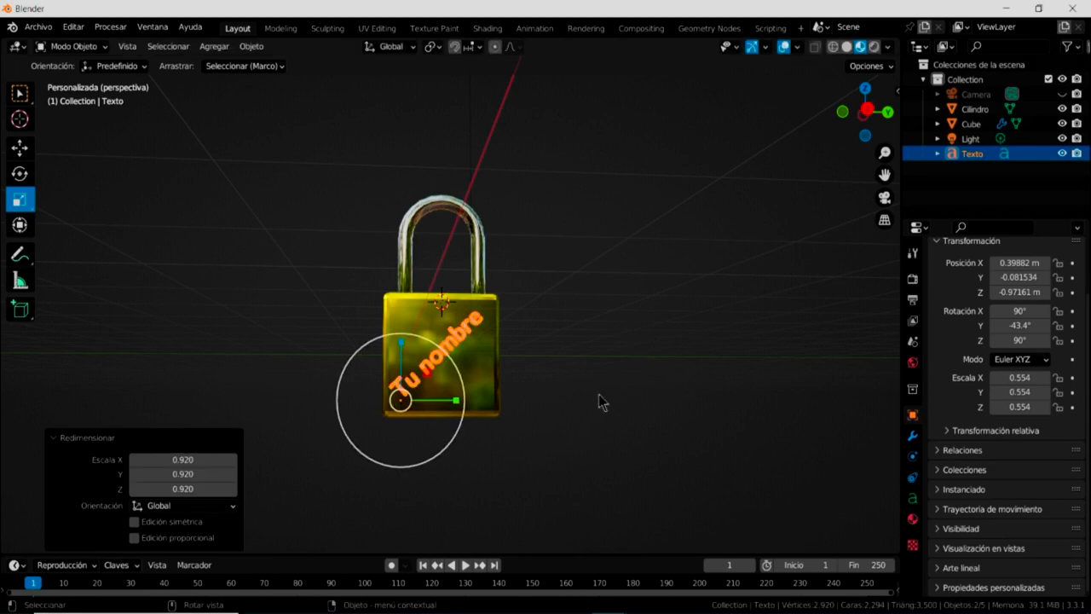
click(523, 410)
middle_drag(589, 329, 603, 332)
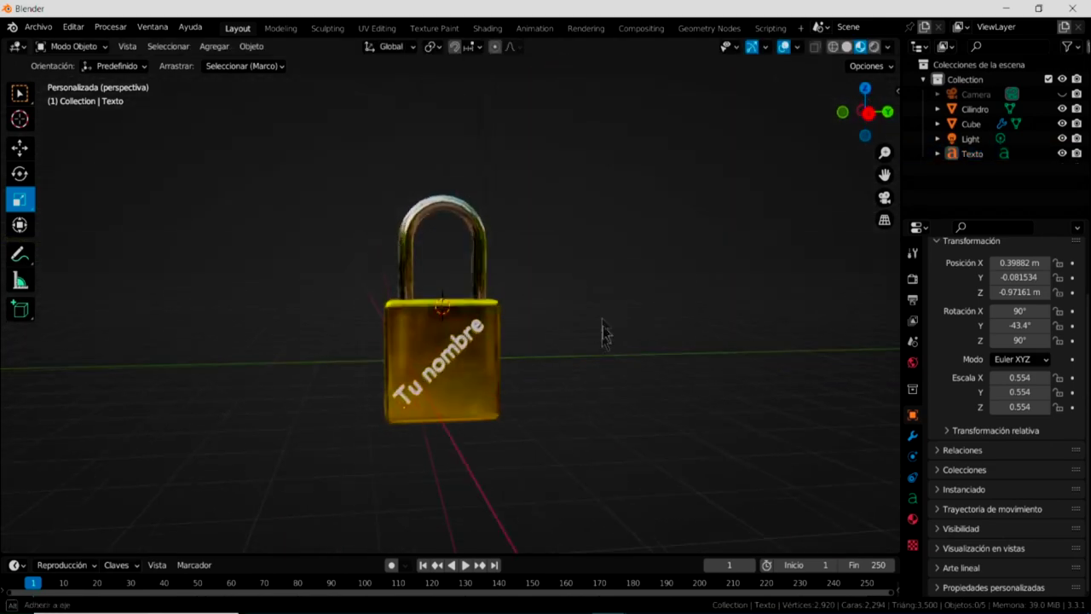
scroll(603, 332, up, 4)
scroll(480, 431, up, 1)
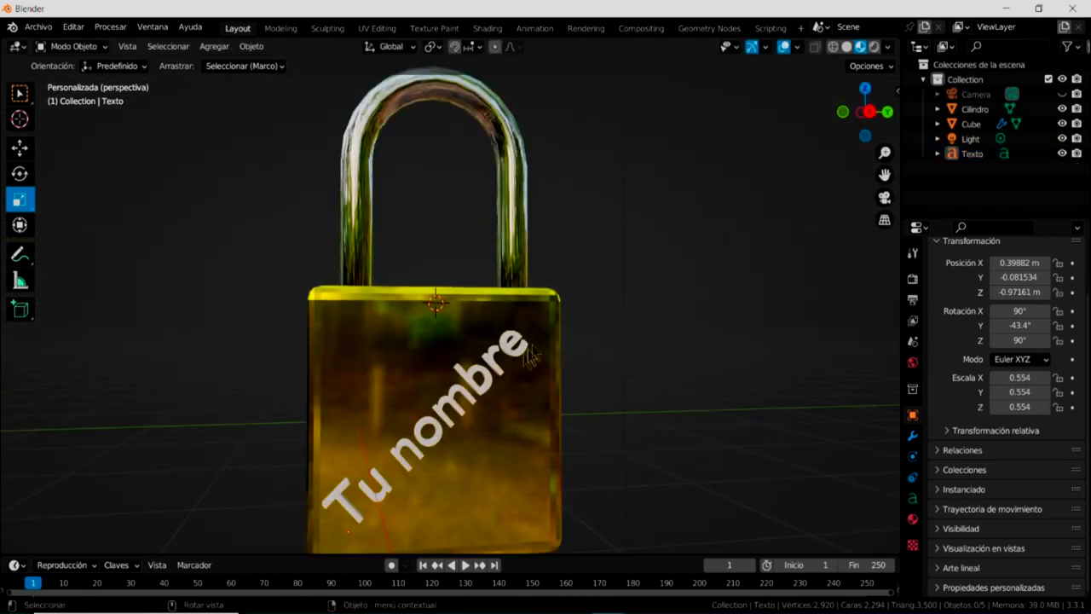
- Assign the gold Material to the 'Tu nombre' text and inspect it
click(460, 390)
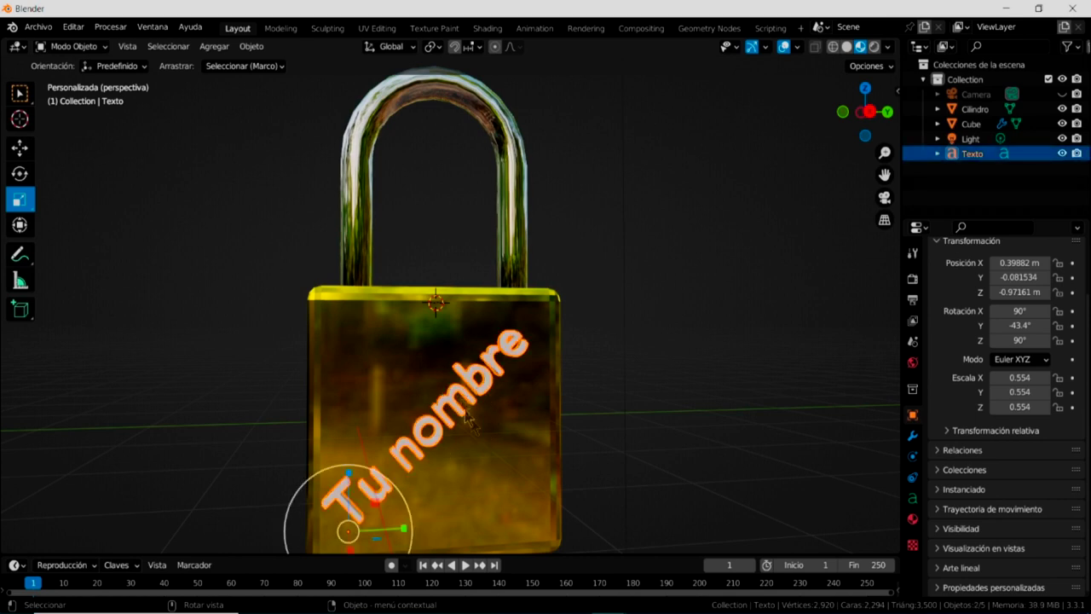
click(913, 519)
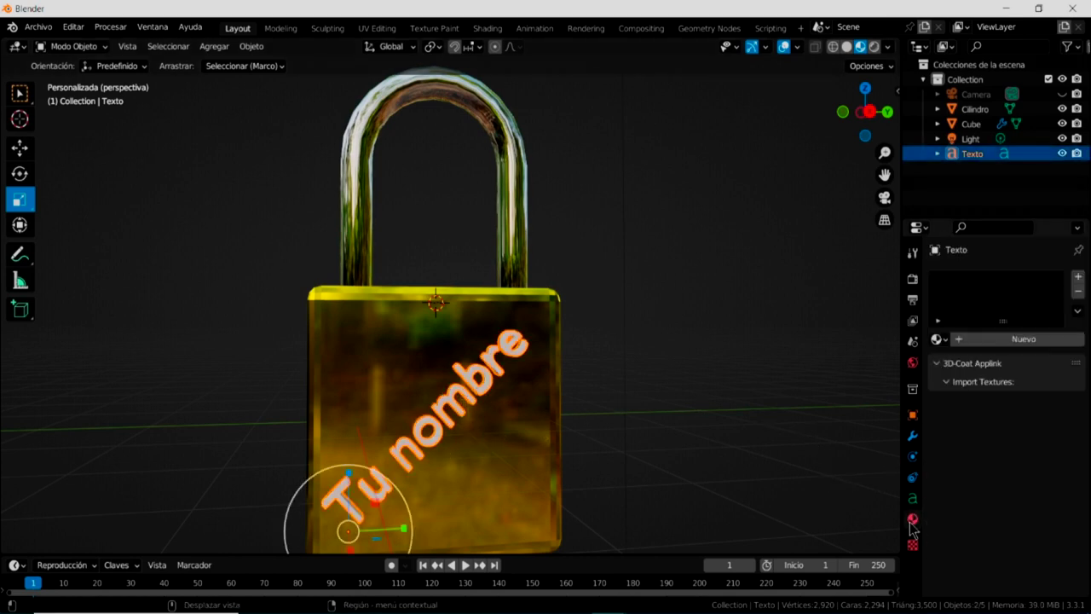
click(942, 340)
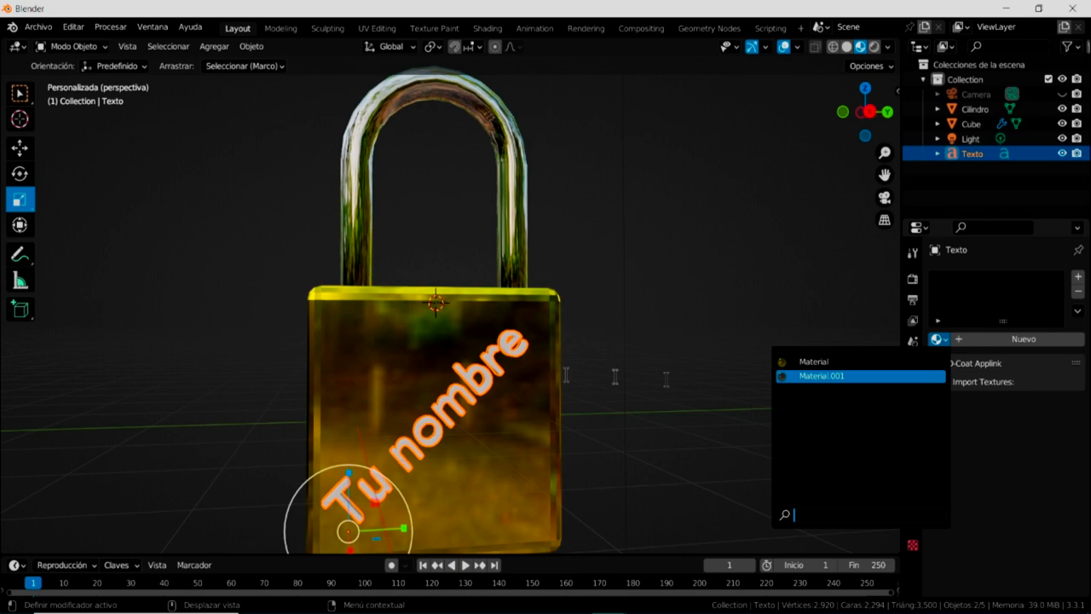
click(807, 363)
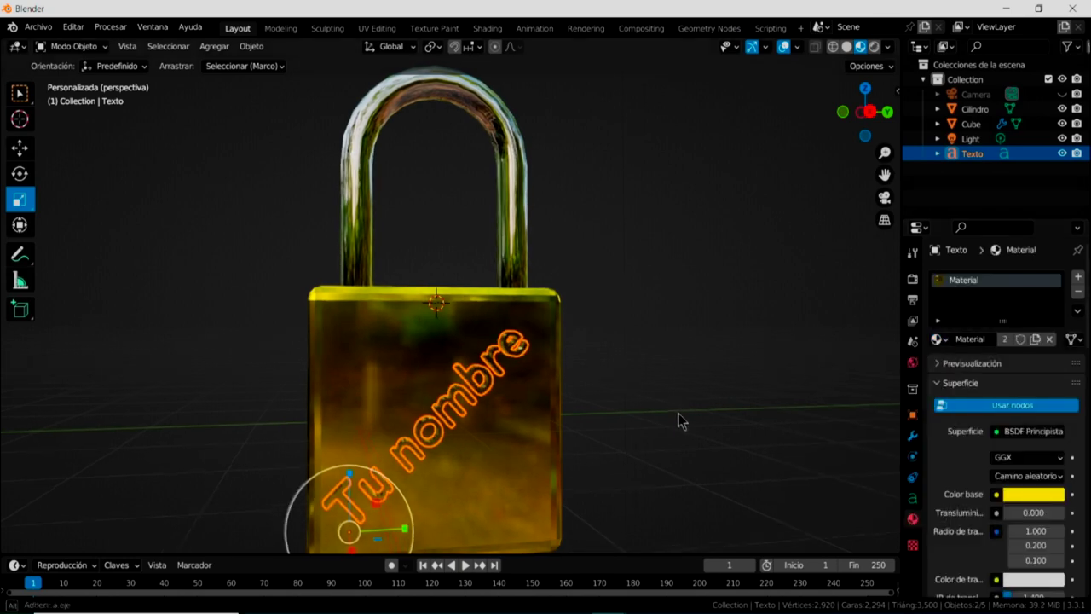
middle_drag(674, 416, 513, 389)
mouse_move(667, 402)
middle_down()
mouse_move(606, 365)
mouse_move(620, 419)
mouse_move(592, 414)
middle_up()
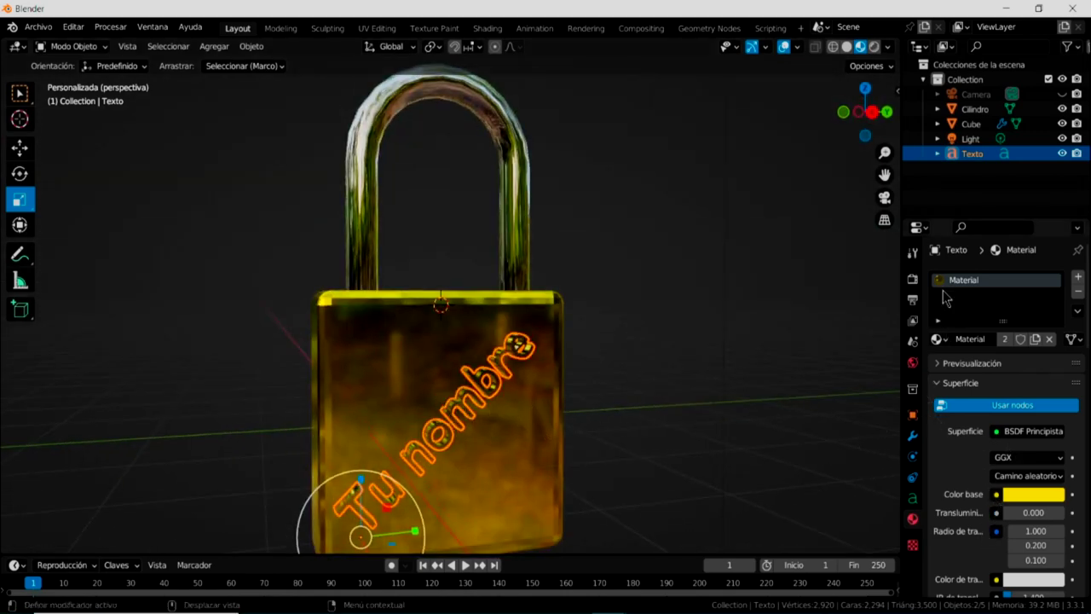
- Switch the text's material to the chrome Material.001 and view the result
click(943, 341)
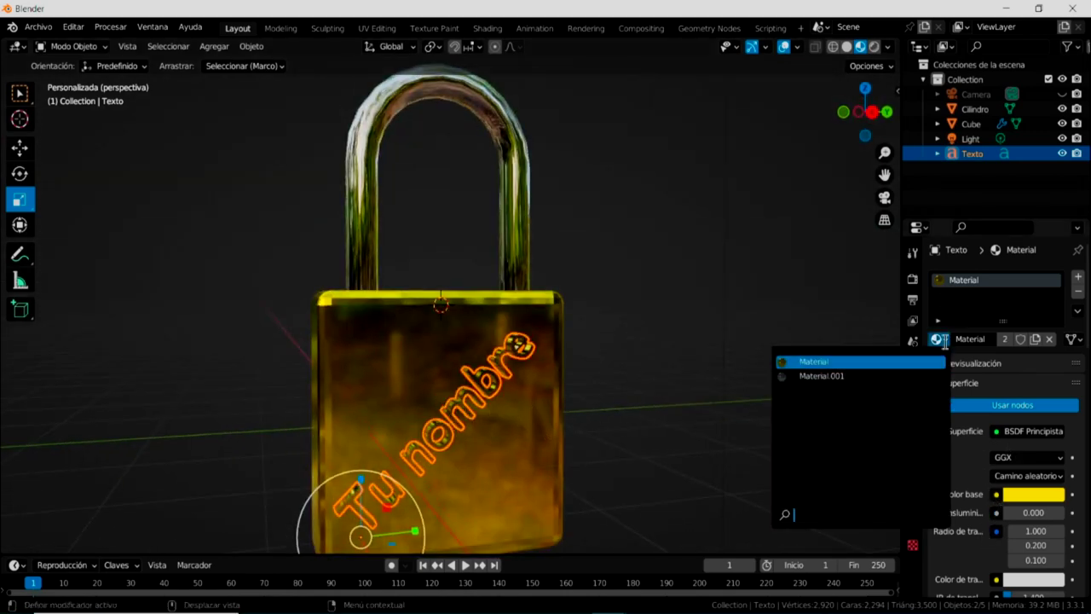
click(814, 377)
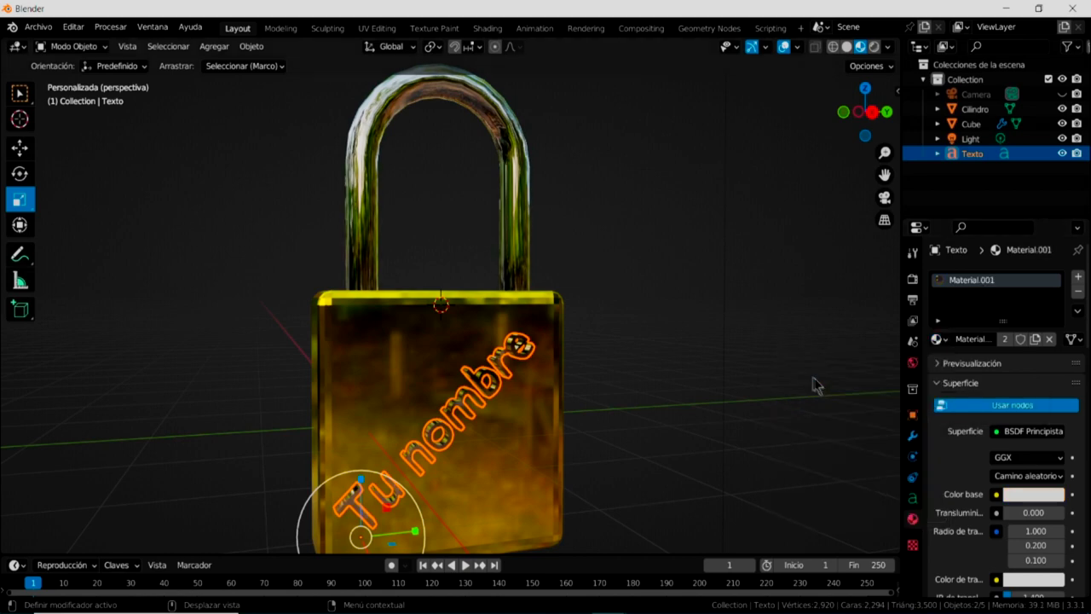
click(664, 406)
middle_drag(674, 454, 642, 386)
mouse_move(576, 371)
middle_down()
mouse_move(609, 395)
mouse_move(621, 282)
mouse_move(644, 332)
mouse_move(701, 297)
mouse_move(685, 326)
mouse_move(545, 299)
middle_up()
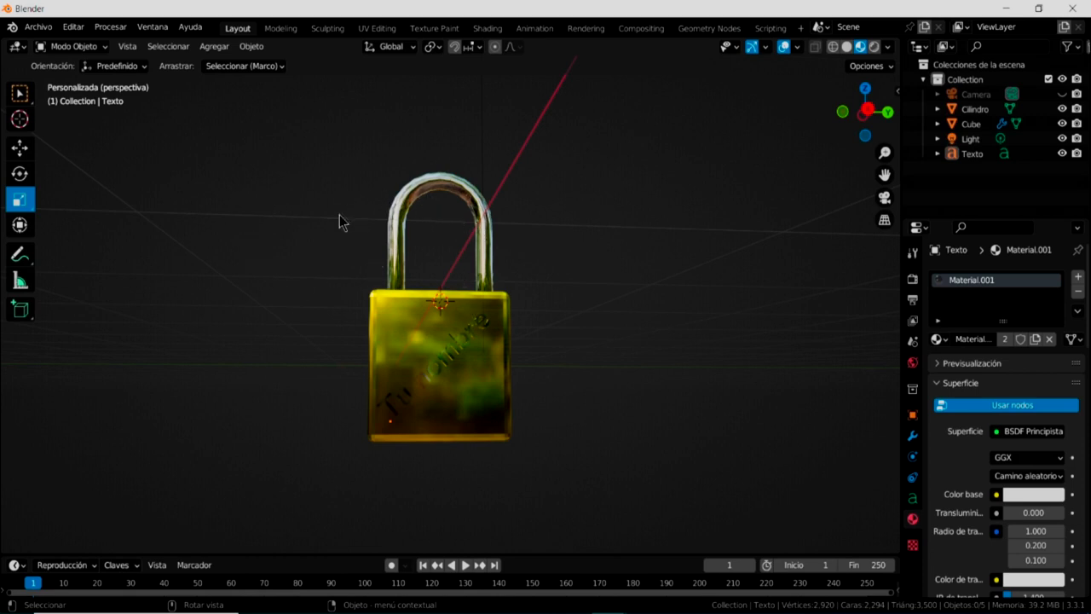
- Box-select the body, shackle and text and raise them 1.4017 m along Z in front view
middle_drag(329, 236, 324, 256)
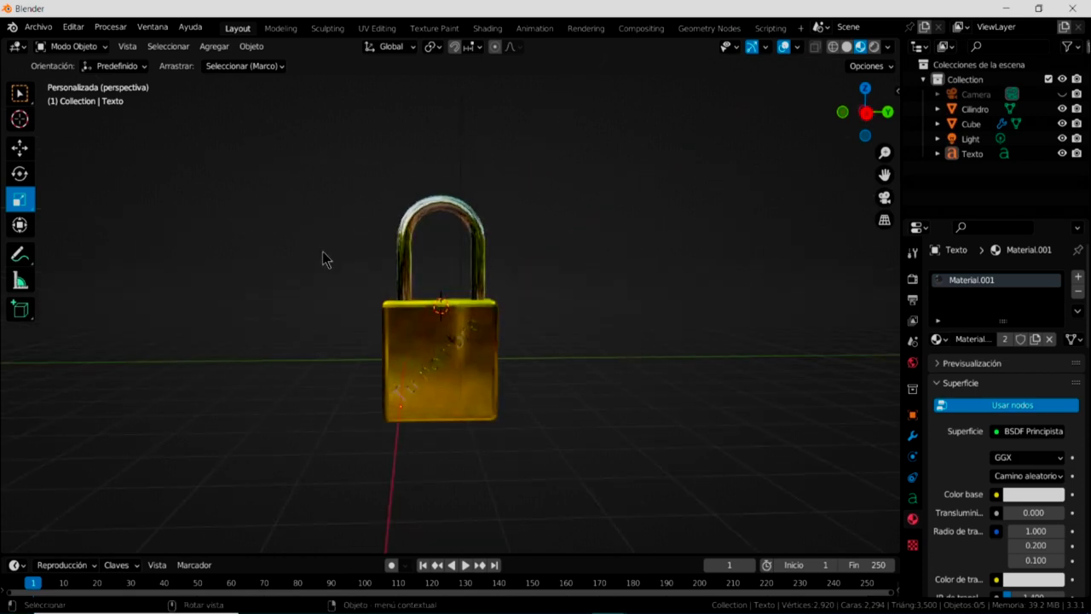
click(20, 94)
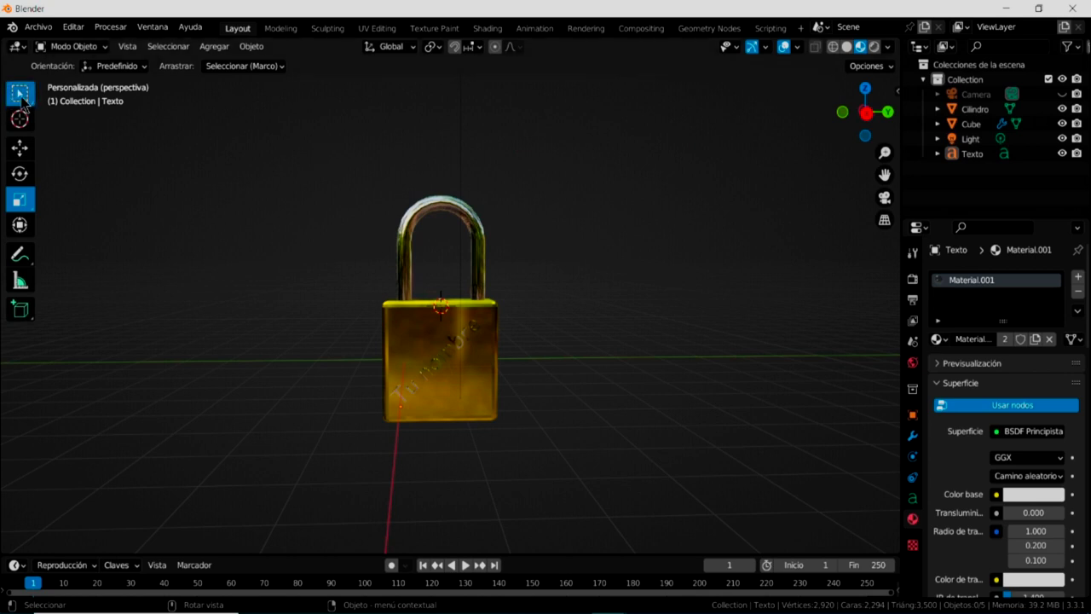
mouse_move(340, 165)
mouse_down()
mouse_move(414, 432)
mouse_move(541, 463)
mouse_move(546, 452)
mouse_up()
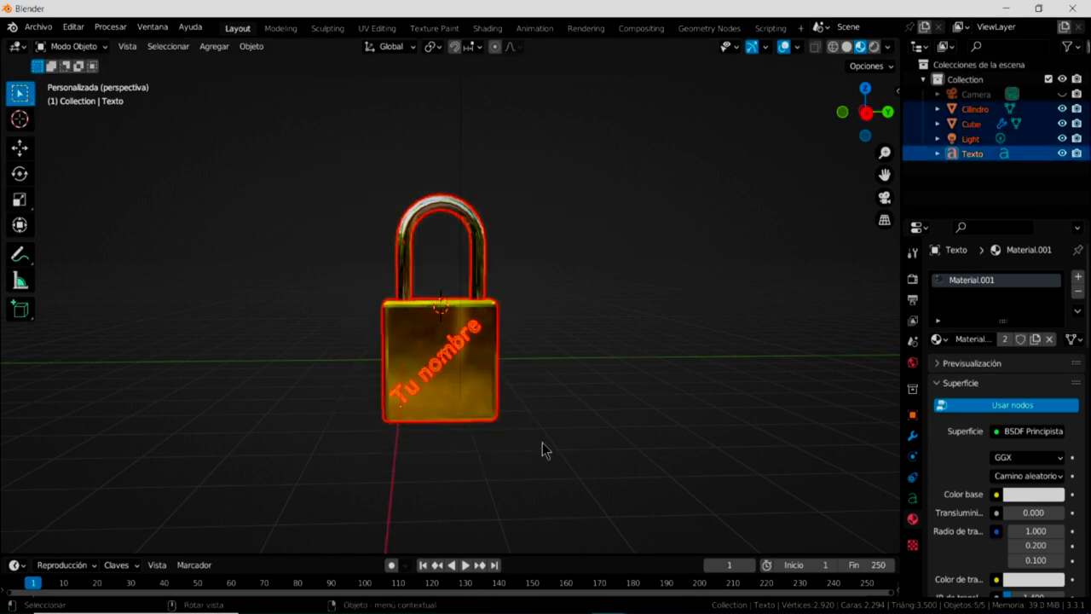
key(KP_1)
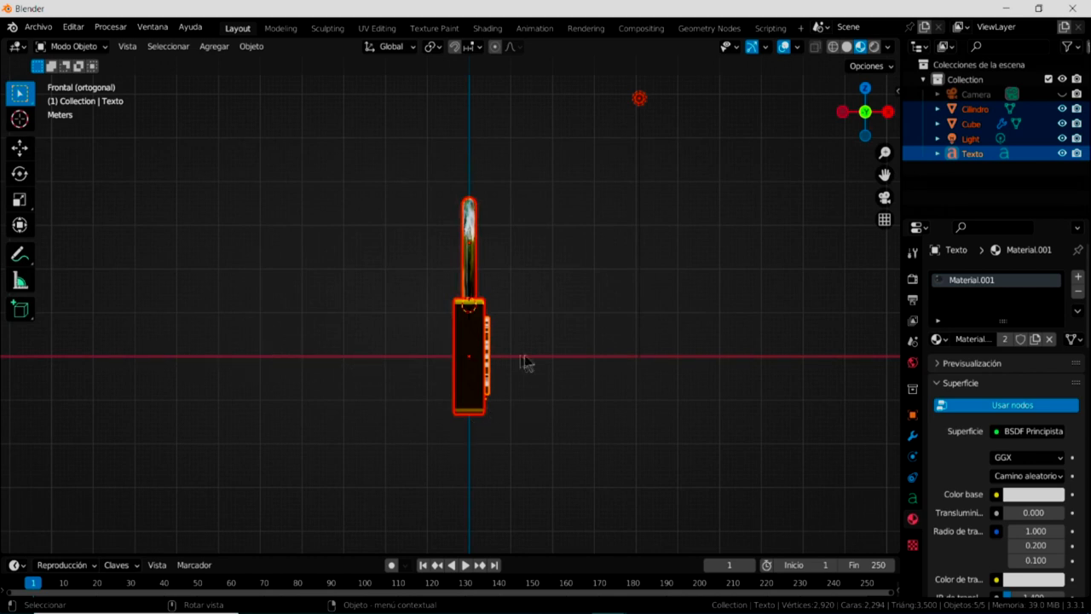
click(20, 147)
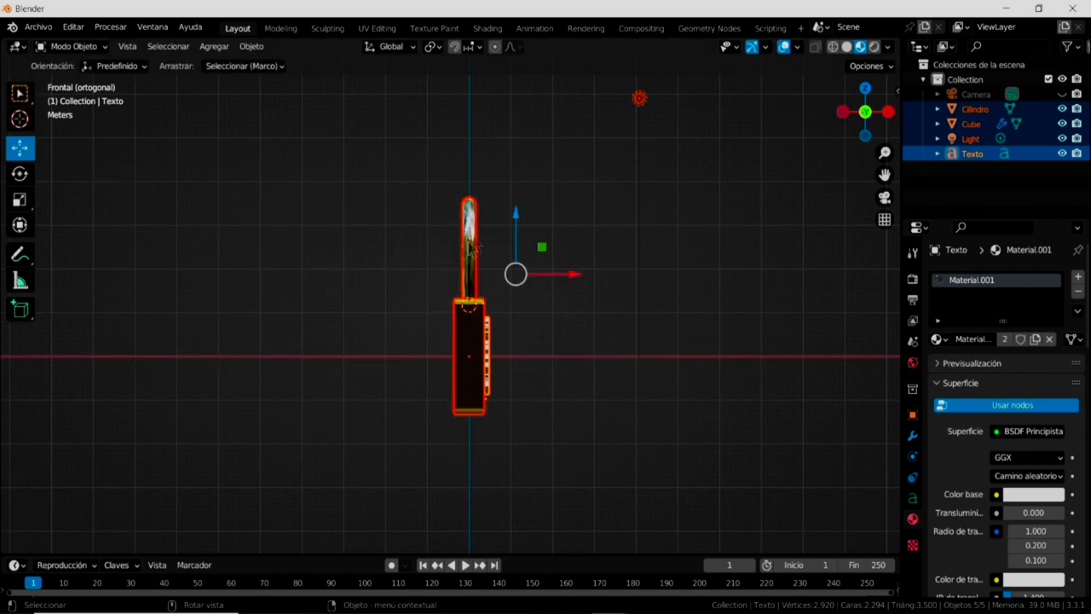
drag(514, 215, 531, 153)
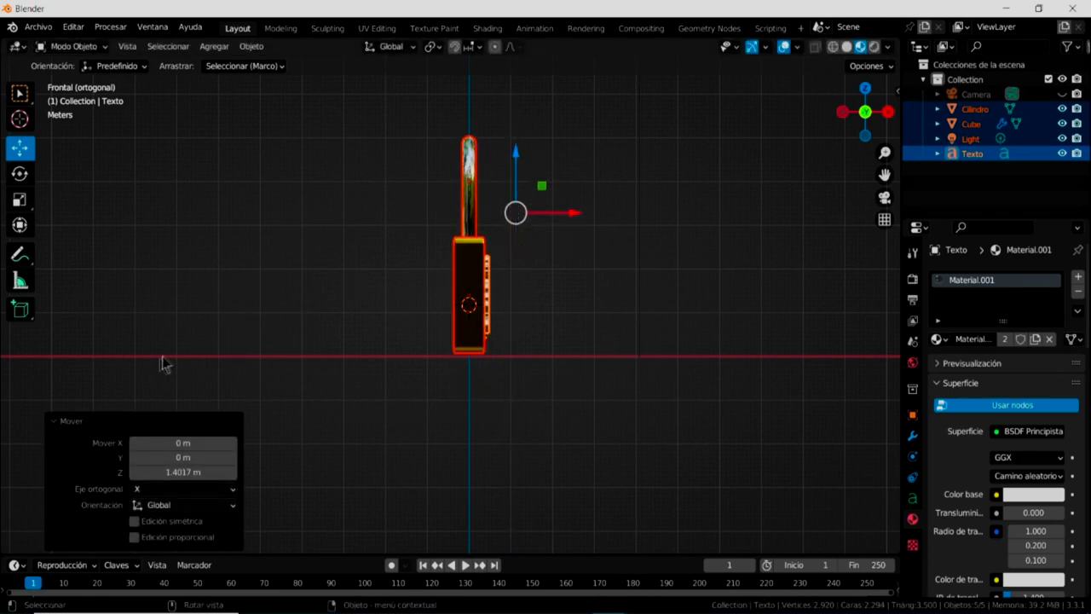
mouse_move(679, 390)
middle_down()
mouse_move(524, 434)
mouse_move(483, 417)
mouse_move(541, 410)
mouse_move(449, 395)
mouse_move(640, 363)
mouse_move(528, 406)
mouse_move(538, 431)
mouse_move(557, 412)
middle_up()
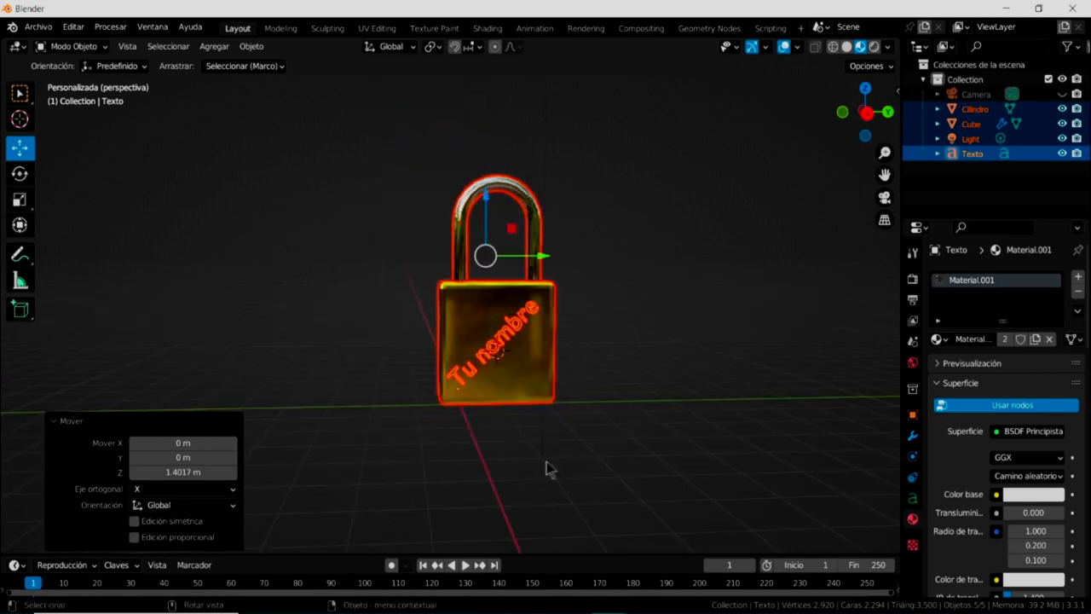
click(716, 109)
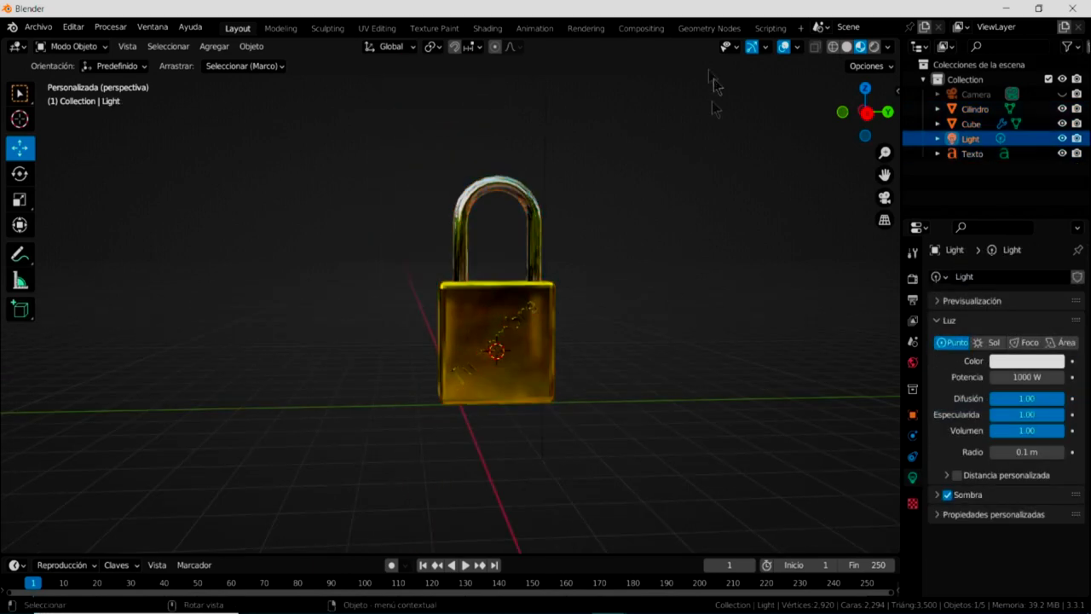
- Turn off viewport overlays, then zoom, orbit and pan to frame the padlock closer
click(784, 48)
scroll(546, 377, up, 1)
scroll(545, 377, up, 2)
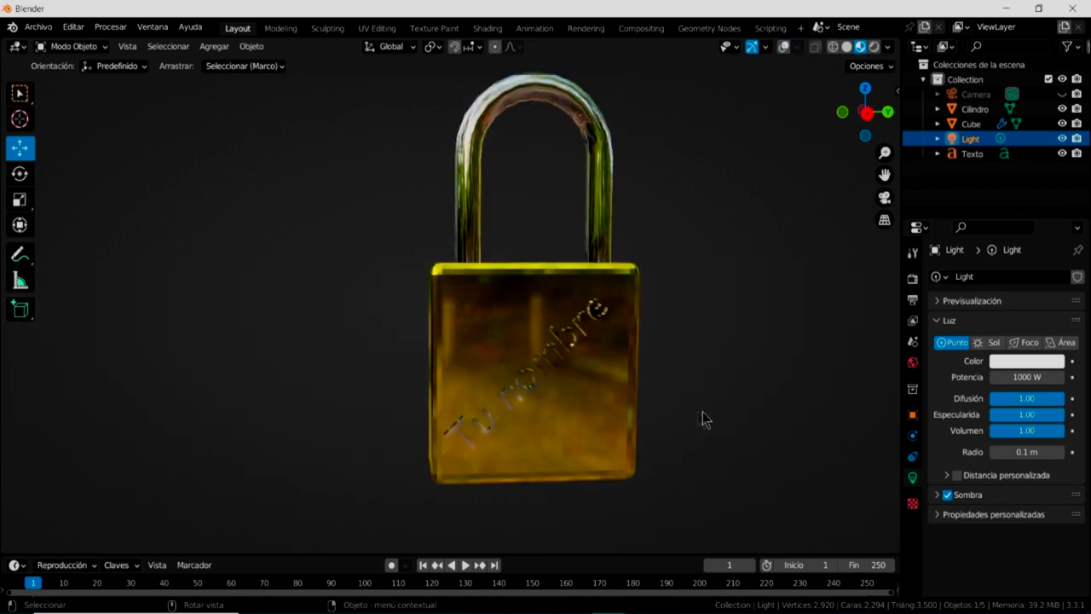
mouse_move(699, 419)
middle_down()
mouse_move(594, 434)
mouse_move(649, 433)
mouse_move(616, 378)
mouse_move(568, 380)
mouse_move(557, 419)
mouse_move(592, 469)
mouse_move(748, 473)
mouse_move(775, 440)
mouse_move(707, 406)
mouse_move(552, 449)
mouse_move(587, 439)
mouse_move(512, 433)
middle_up()
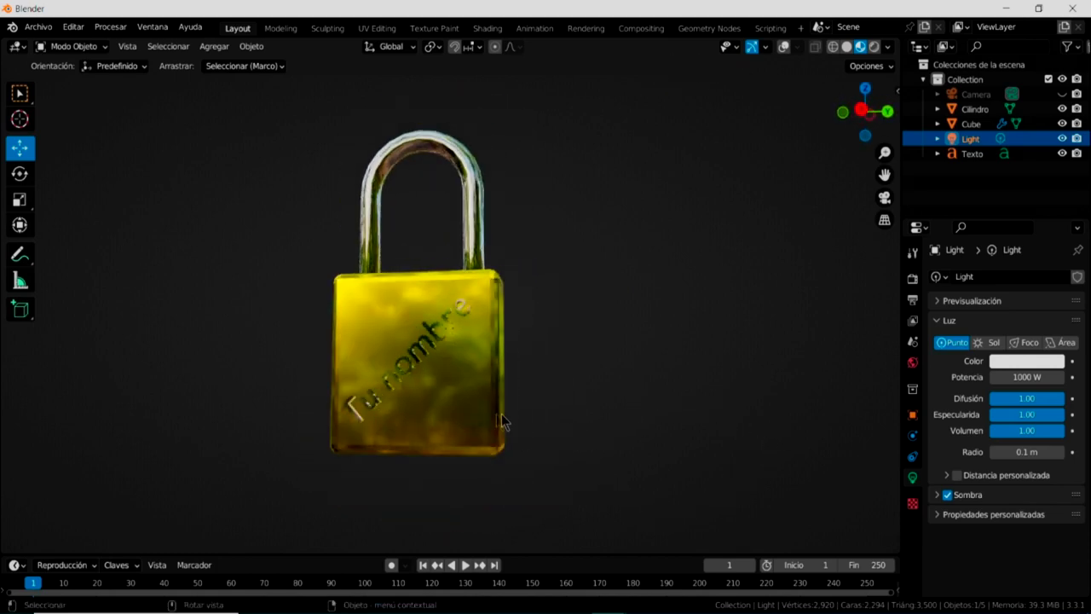
mouse_move(609, 414)
shift+middle_down()
mouse_move(676, 431)
mouse_move(646, 415)
shift+middle_up()
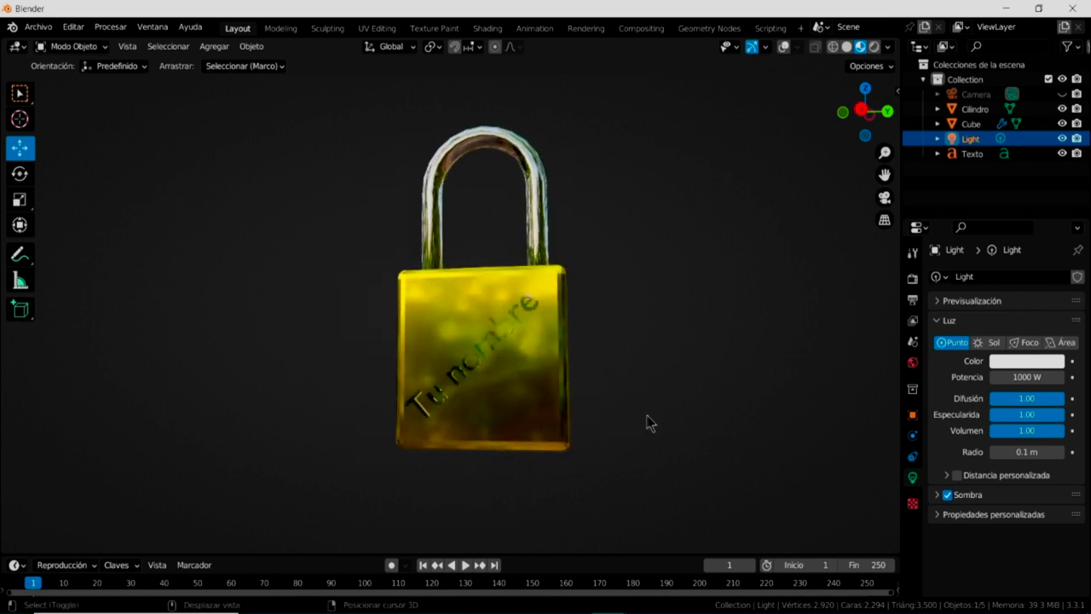
- Show the Output properties with PNG file format and frames 1–250, and make the Timeline taller
click(913, 280)
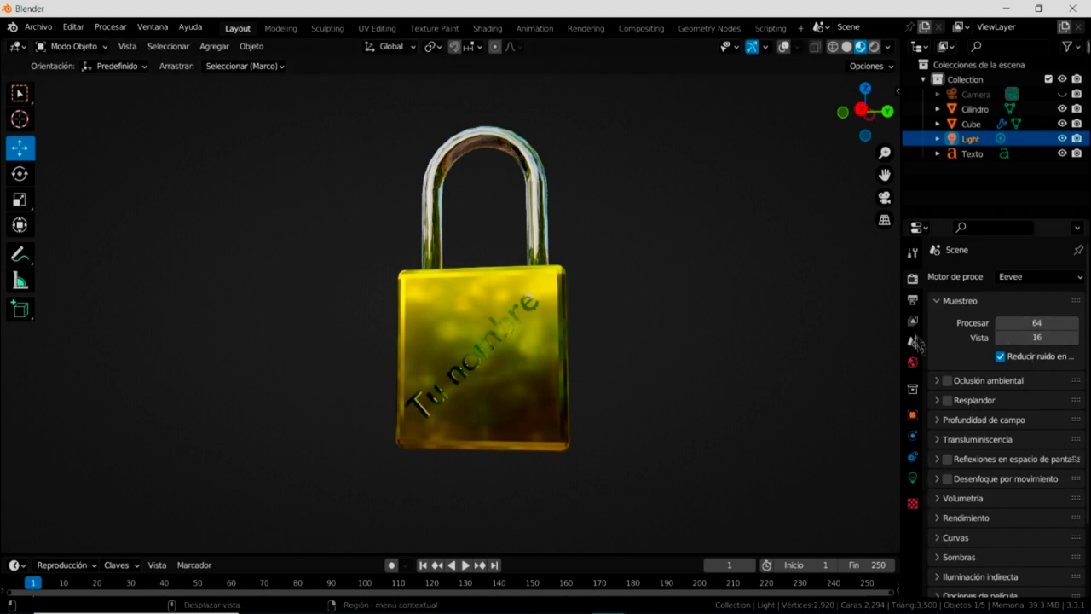
click(914, 302)
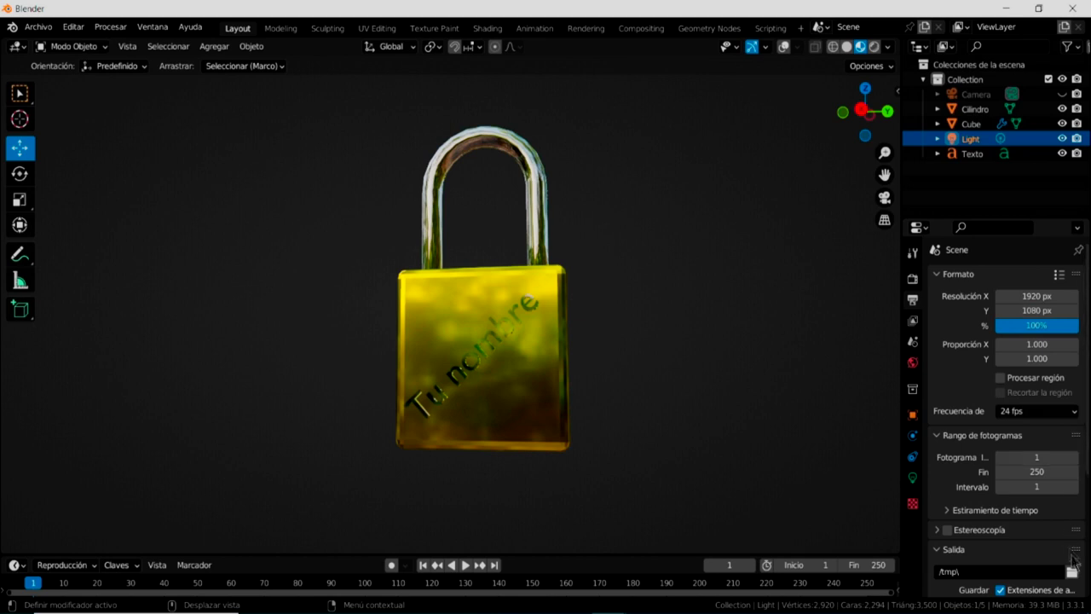
scroll(1088, 484, down, 2)
scroll(1089, 484, down, 3)
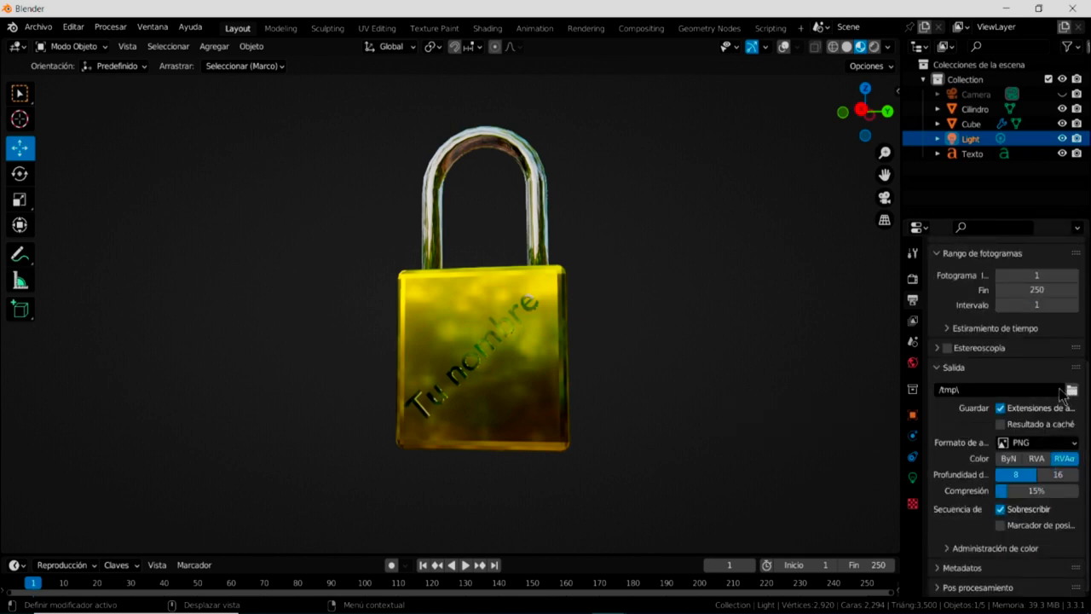
click(1075, 447)
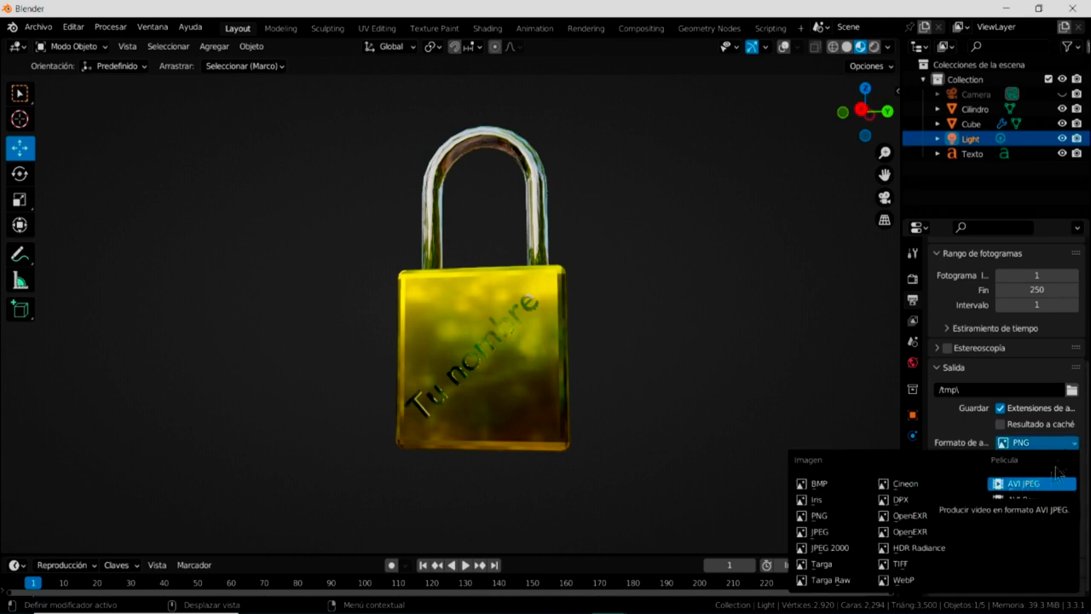
drag(332, 554, 333, 529)
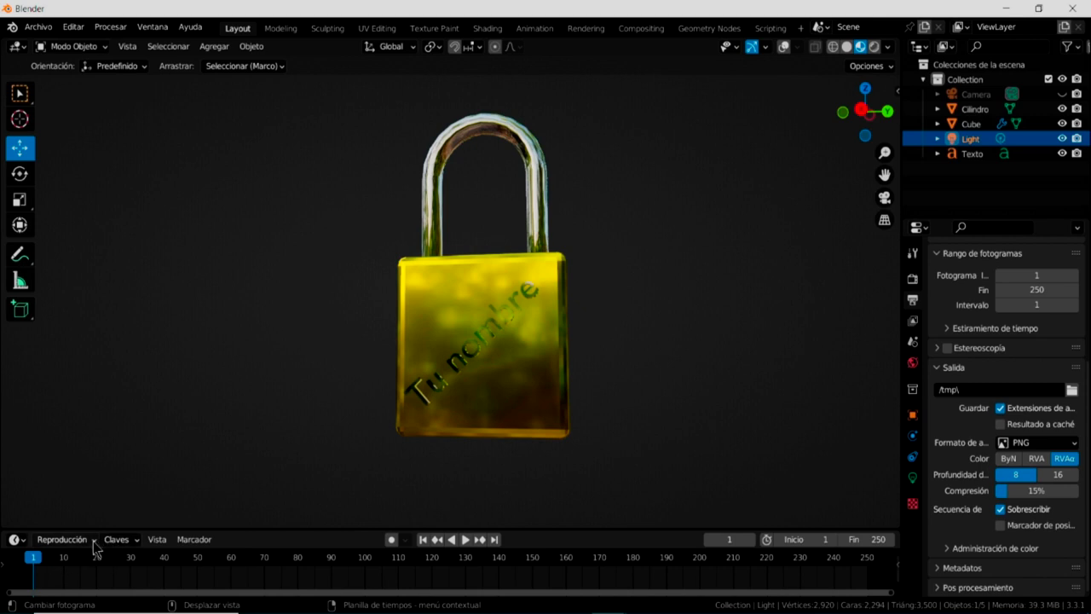
click(137, 542)
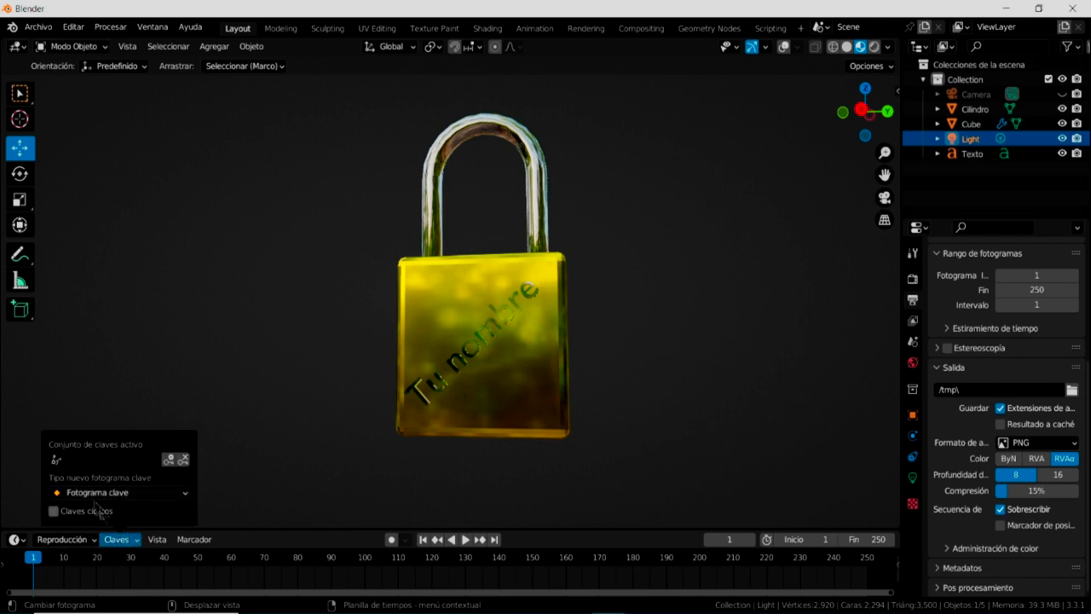
- Set the keying set to Location, Rotation & Scale, key the Light at frame 1, and play
click(56, 463)
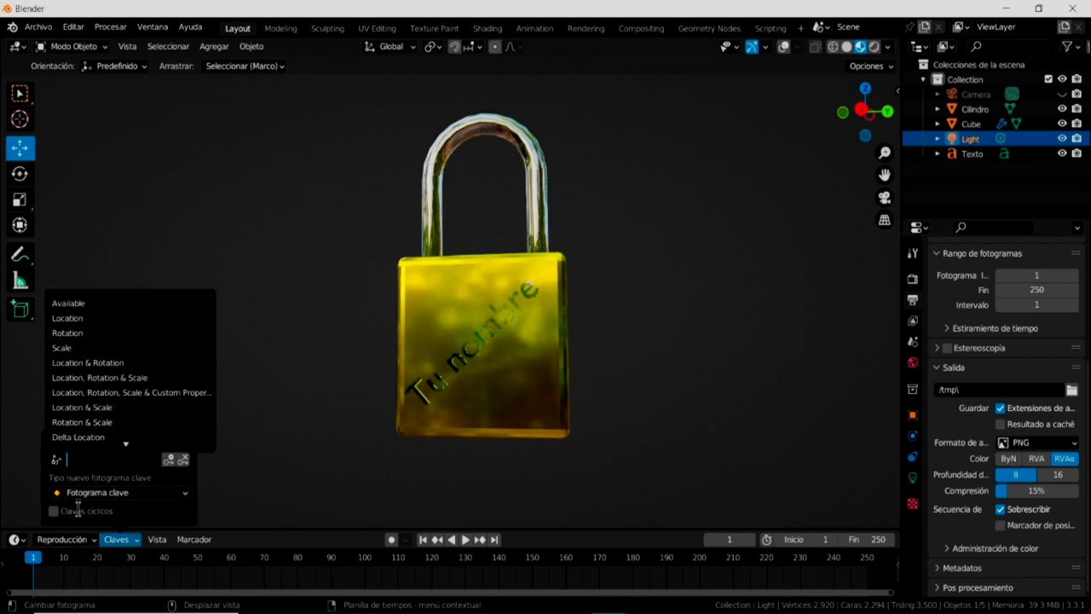
click(97, 375)
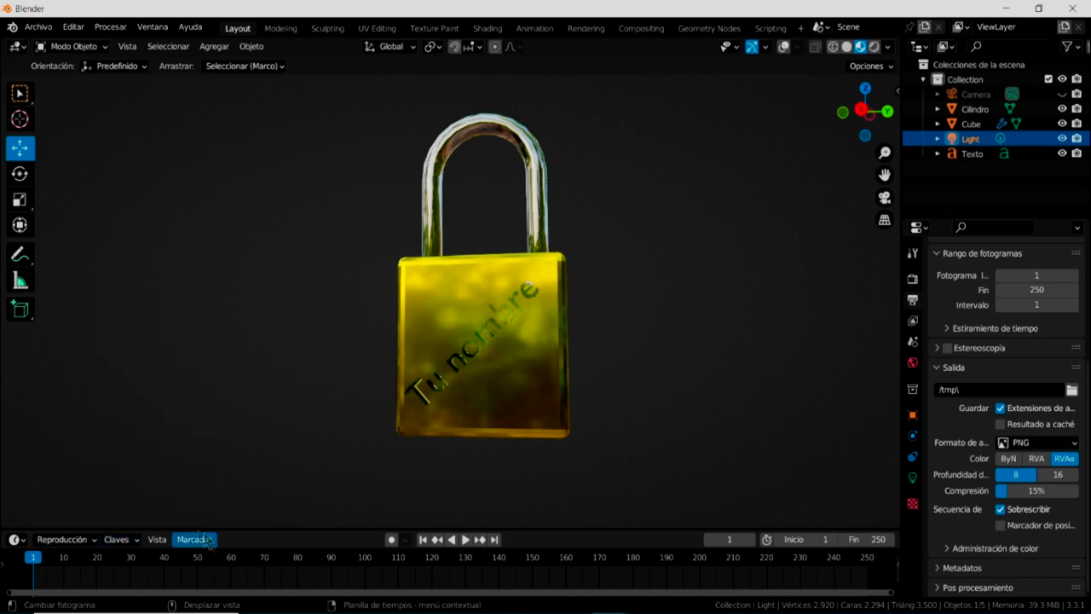
click(137, 540)
click(168, 461)
key(space)
key(space)
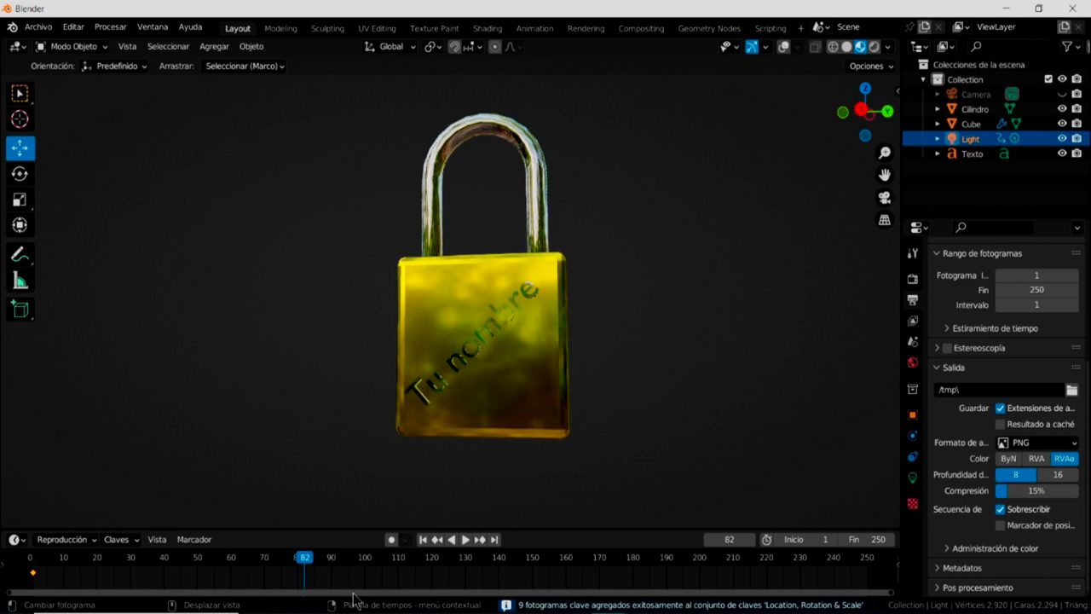
click(537, 223)
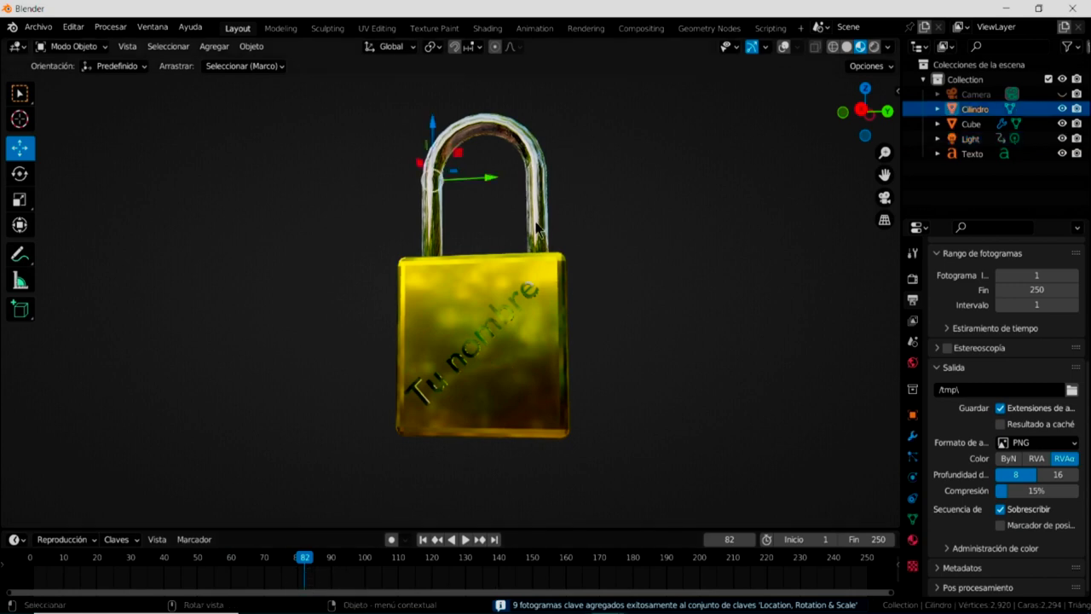
- Lift the shackle 0.908 m to open the lock and keyframe it at frame 82
drag(431, 123, 431, 68)
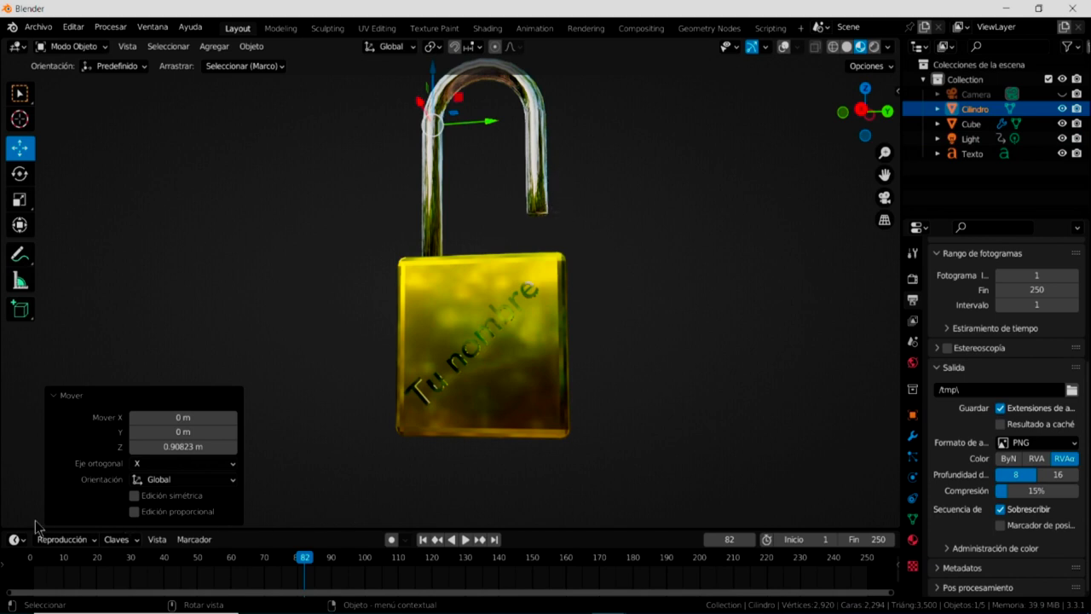
click(136, 539)
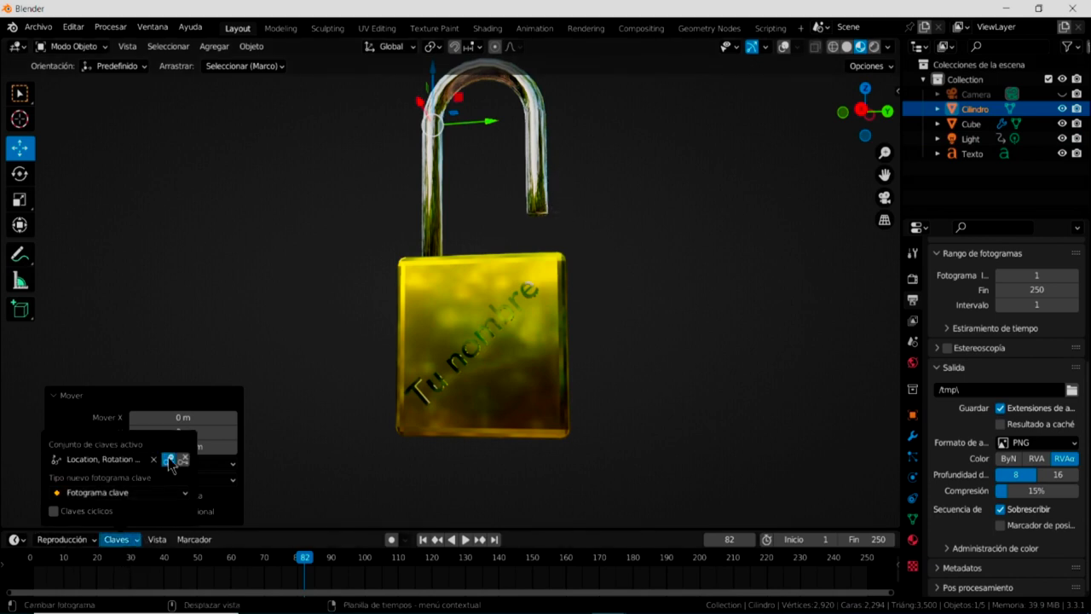
click(169, 459)
key(space)
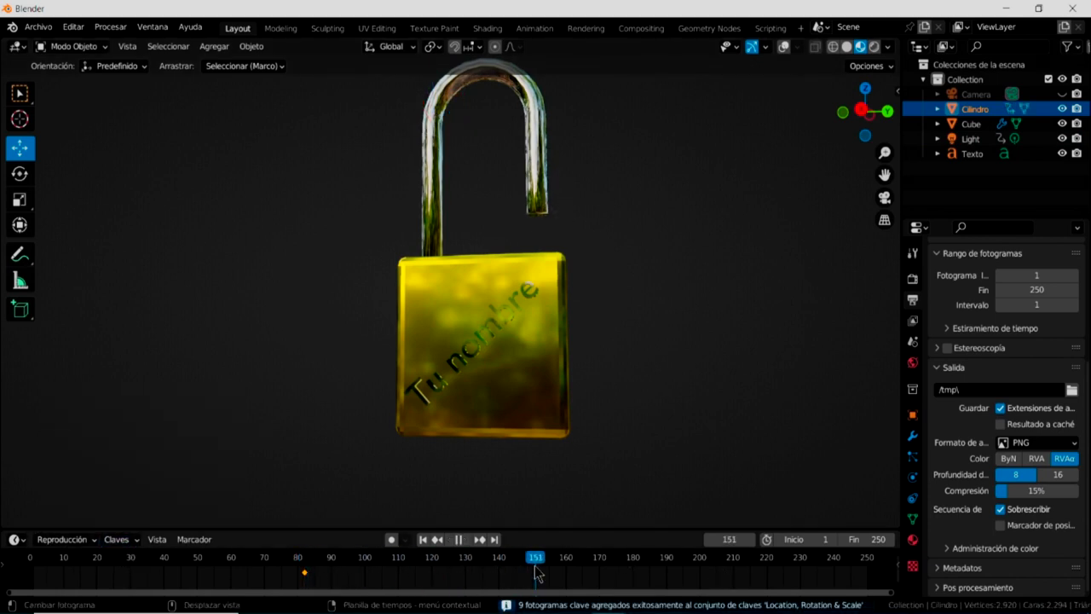
key(space)
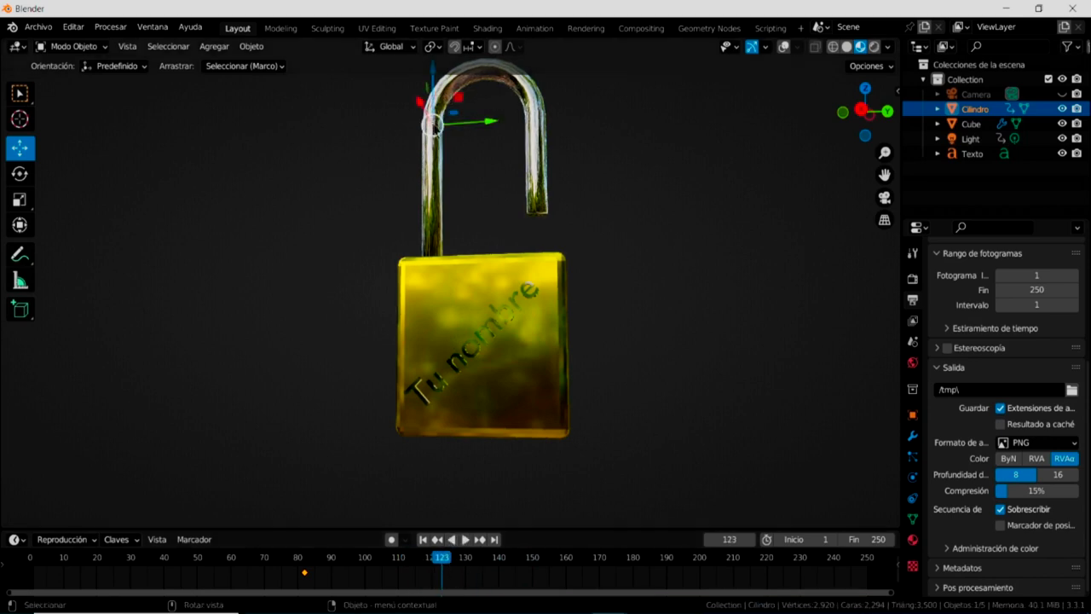
- Lower the shackle into the body to close the lock and keyframe that position
drag(436, 83, 443, 138)
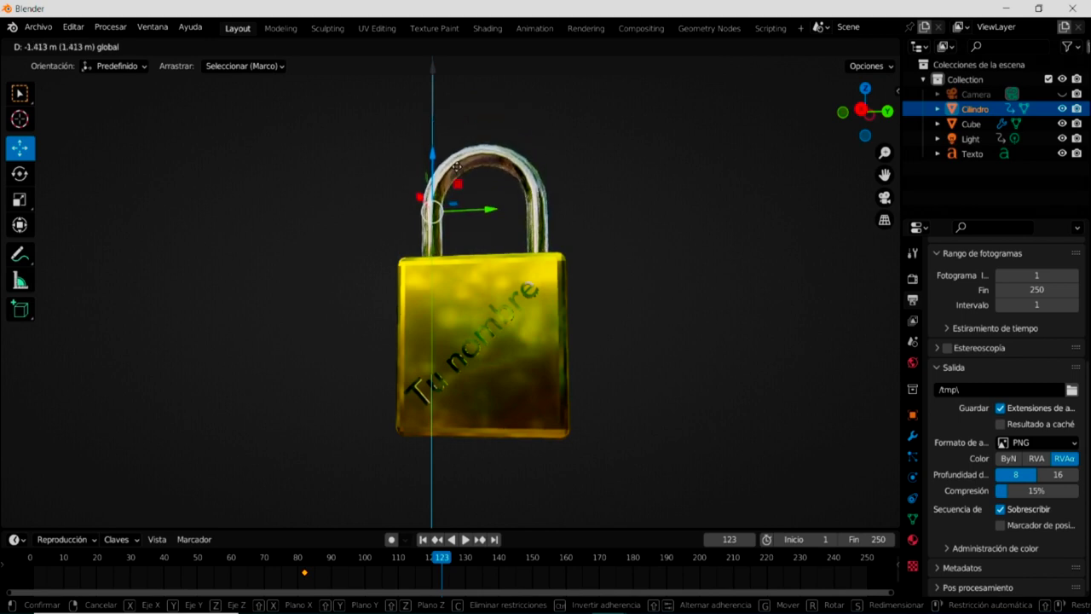
drag(443, 138, 444, 167)
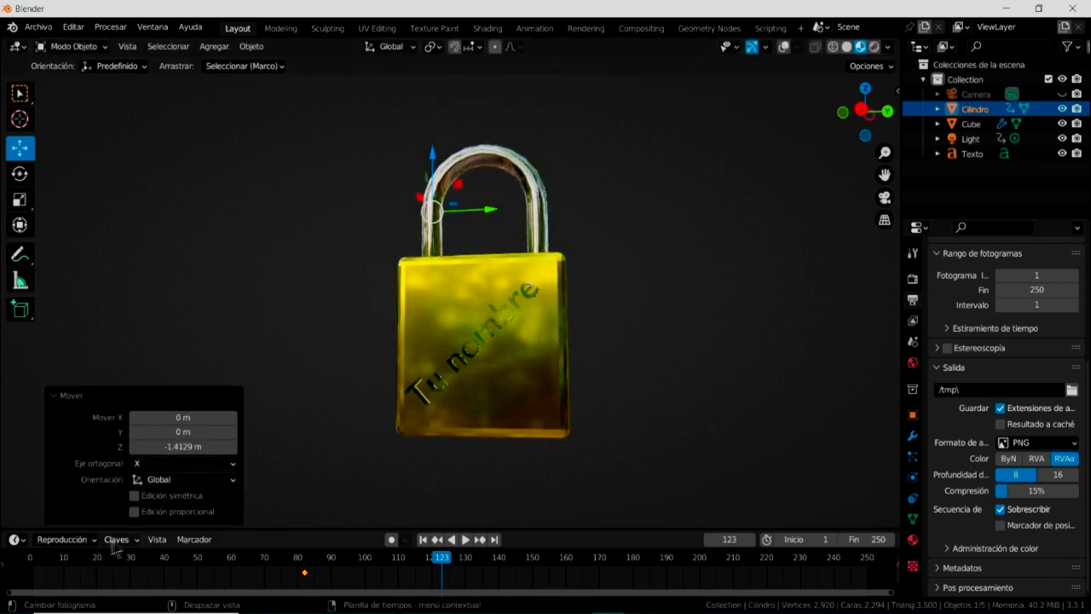
click(134, 540)
click(169, 460)
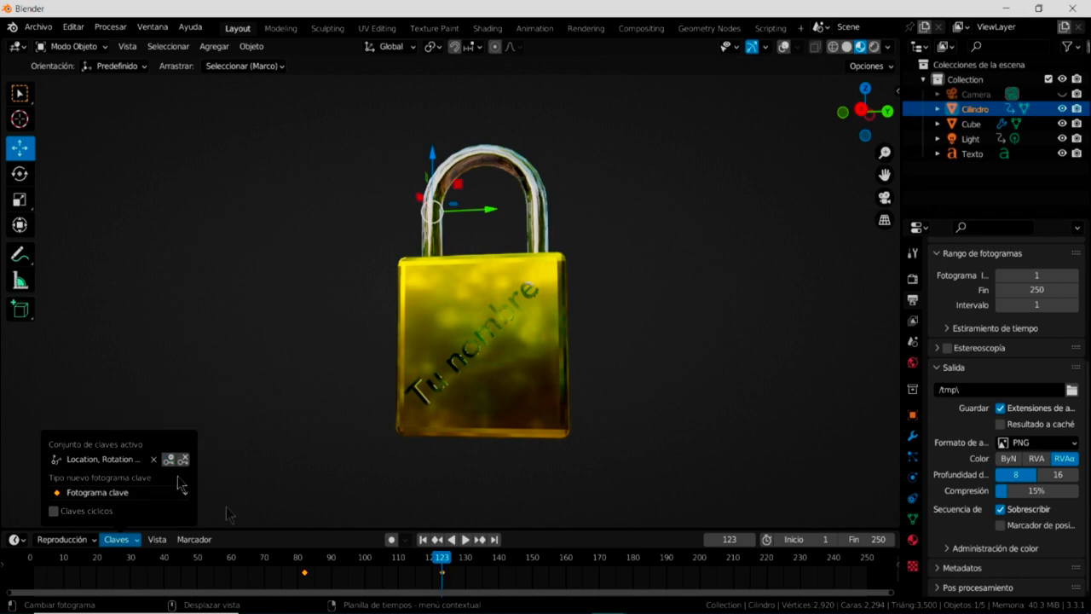
- Raise the shackle slightly above the body and keyframe it at frame 133
drag(445, 567, 471, 565)
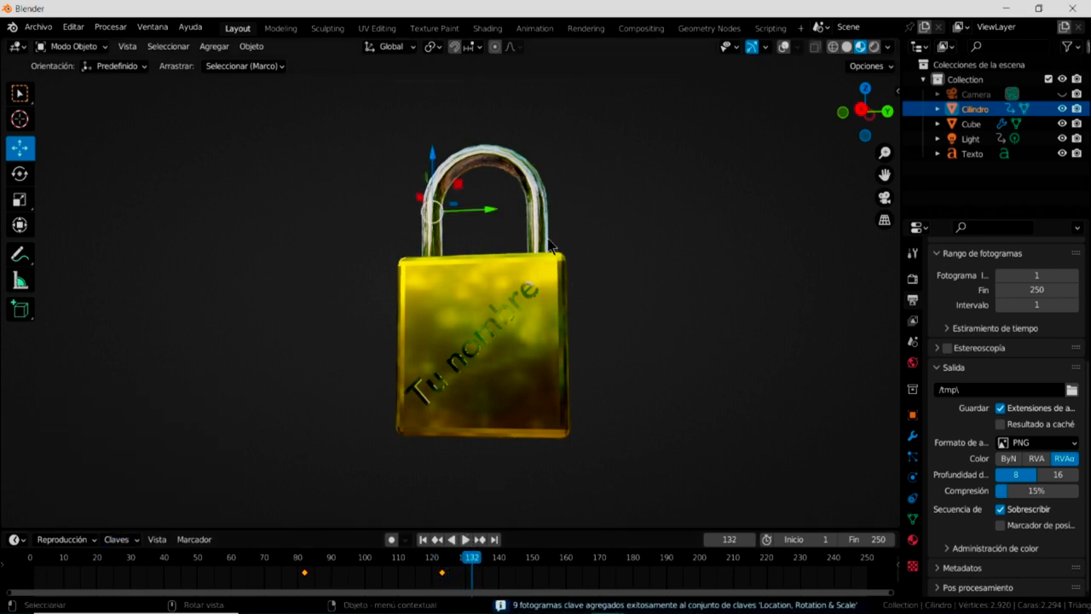
key(space)
key(space)
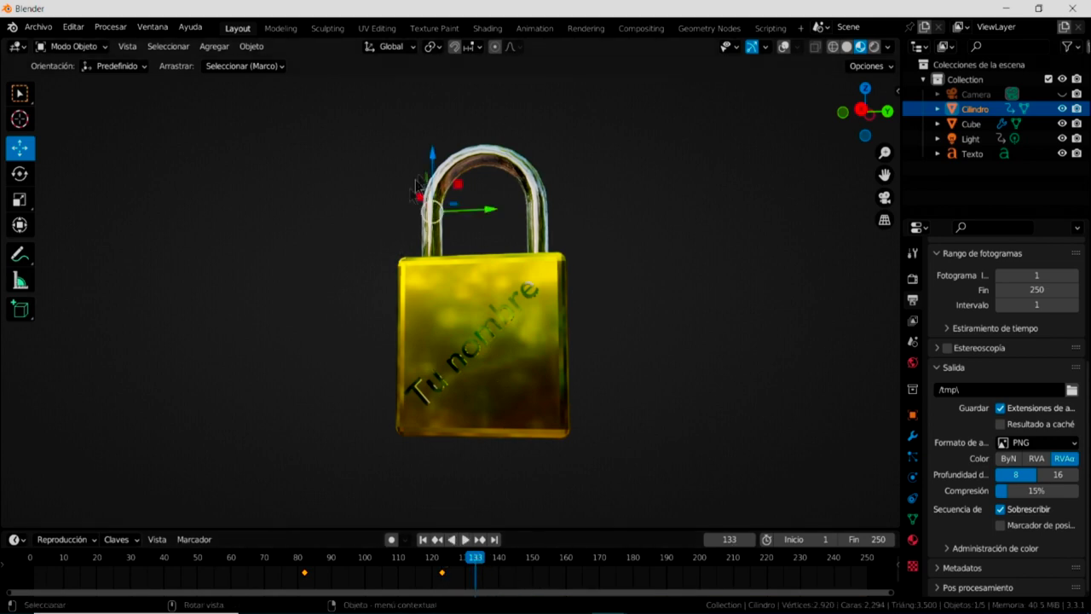
drag(433, 162, 436, 130)
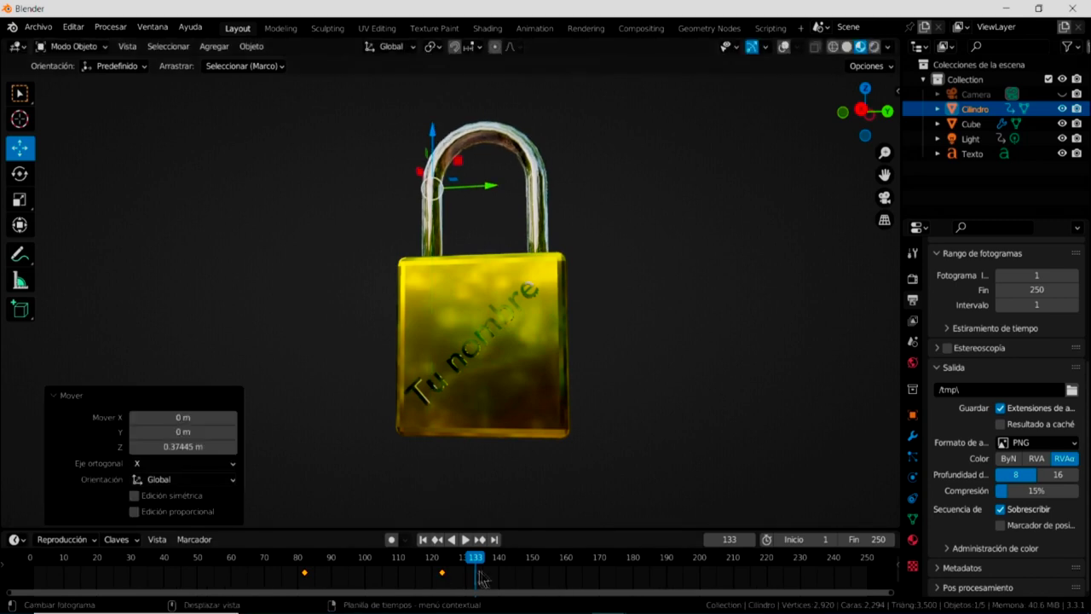
click(132, 540)
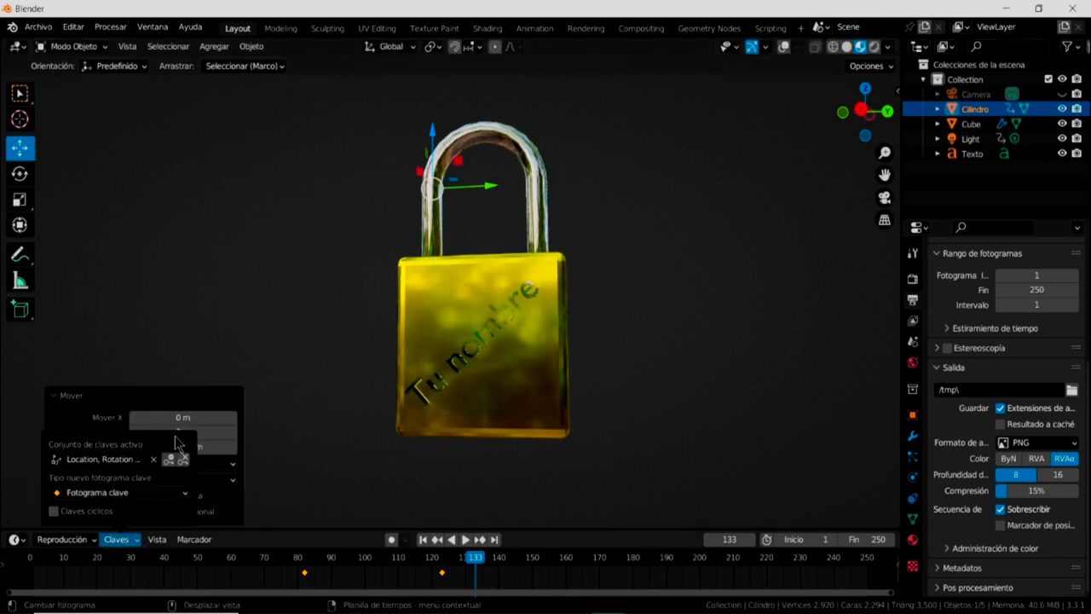
click(172, 461)
key(space)
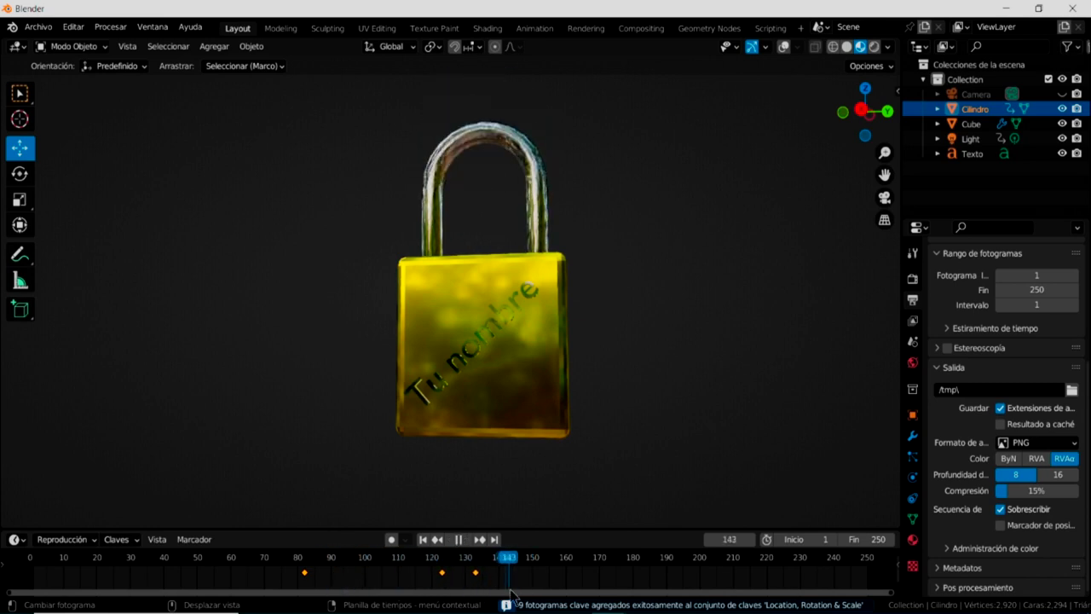
- Scrub and play the shackle animation, stopping at frame 156 to inspect the padlock
drag(442, 588, 508, 597)
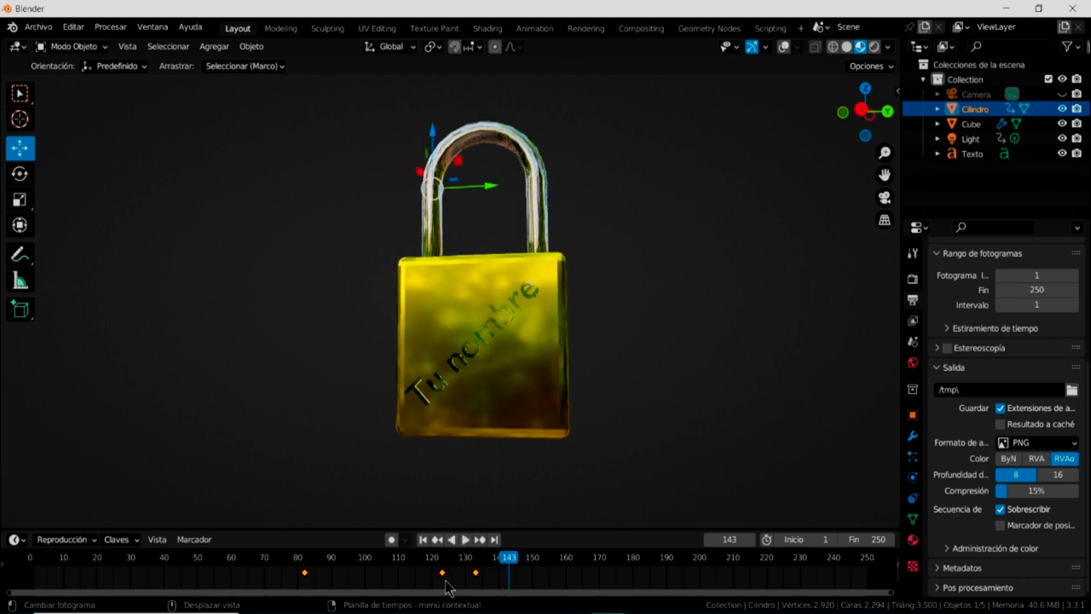
key(space)
mouse_move(524, 569)
mouse_down()
mouse_move(430, 576)
mouse_move(554, 575)
mouse_up()
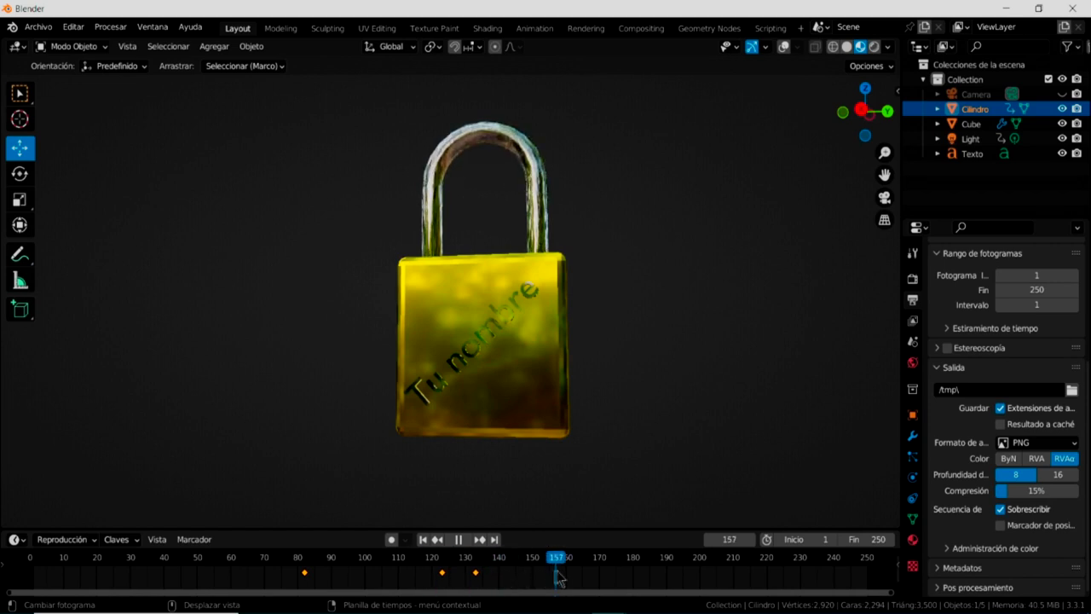
key(space)
mouse_move(646, 363)
middle_down()
mouse_move(526, 316)
mouse_move(670, 336)
mouse_move(638, 402)
middle_up()
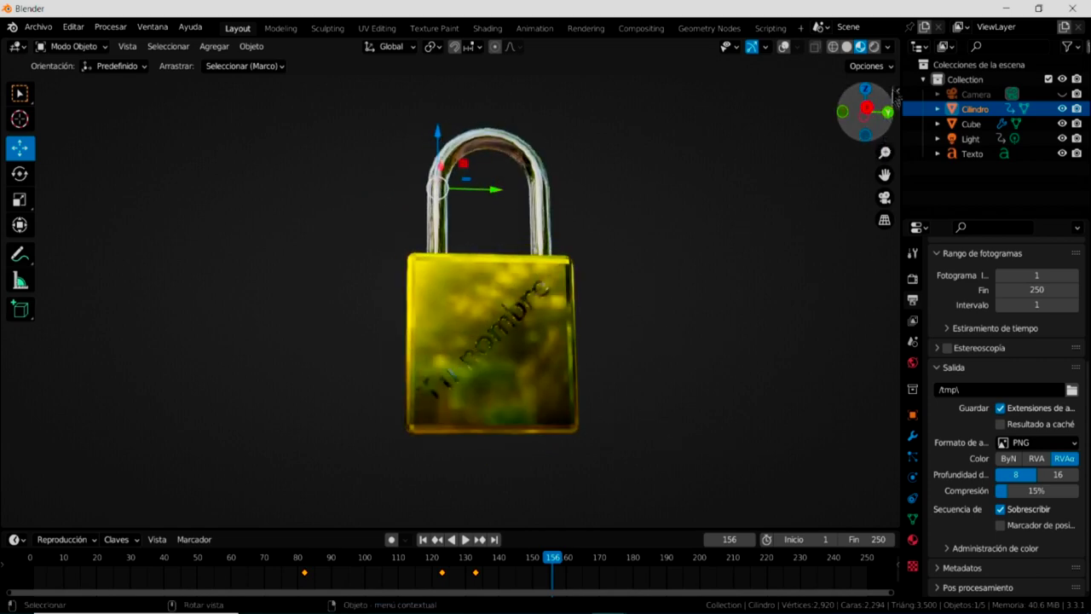
- Open the sidebar's View tab and look through the scene camera, re-aiming it at the padlock
click(897, 90)
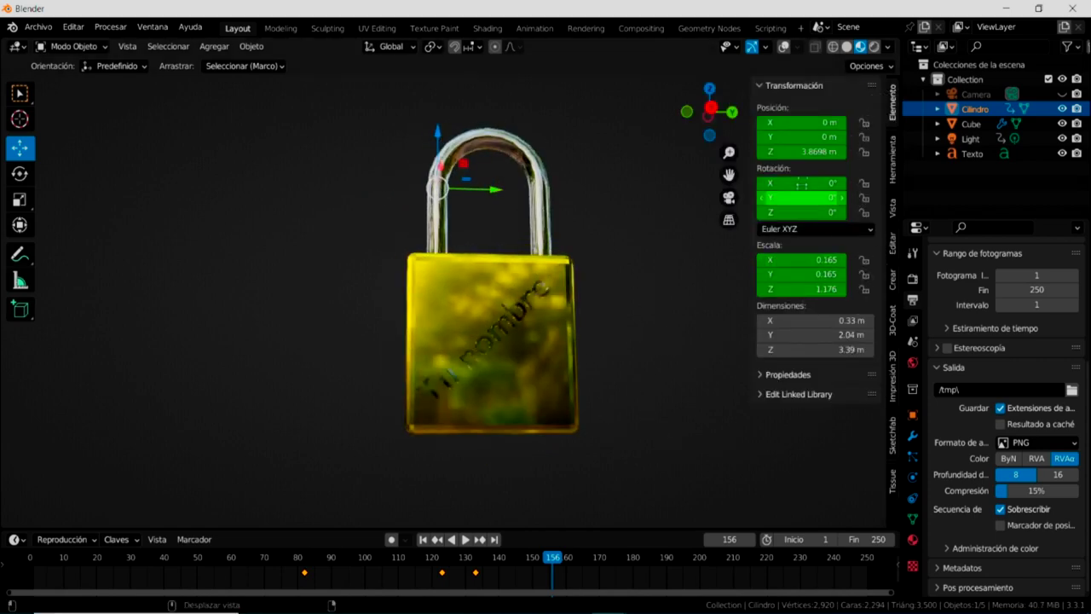
click(894, 209)
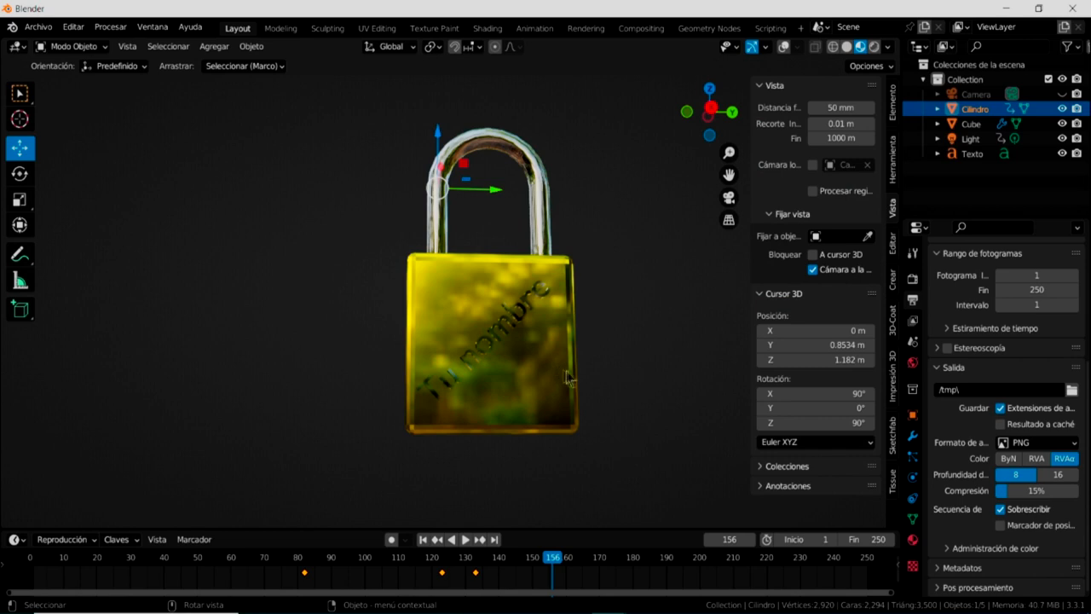
key(KP_0)
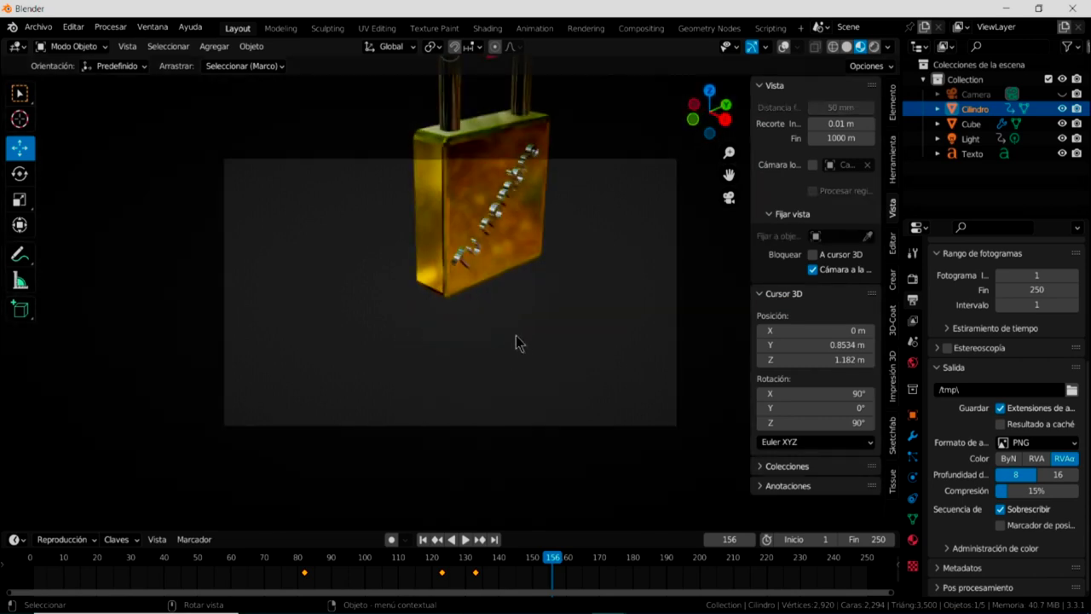
mouse_move(514, 324)
middle_down()
mouse_move(529, 314)
mouse_move(541, 256)
mouse_move(511, 360)
mouse_move(517, 348)
mouse_move(445, 345)
mouse_move(273, 369)
middle_up()
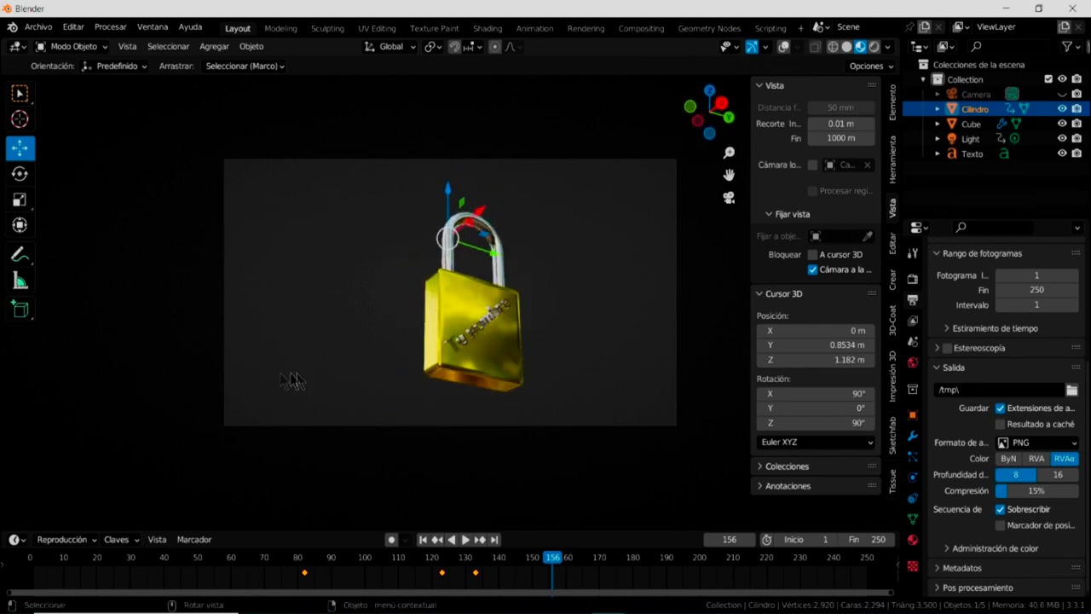
- Confirm the output format stays PNG, then swing the camera around the padlock and deselect the shackle
click(111, 27)
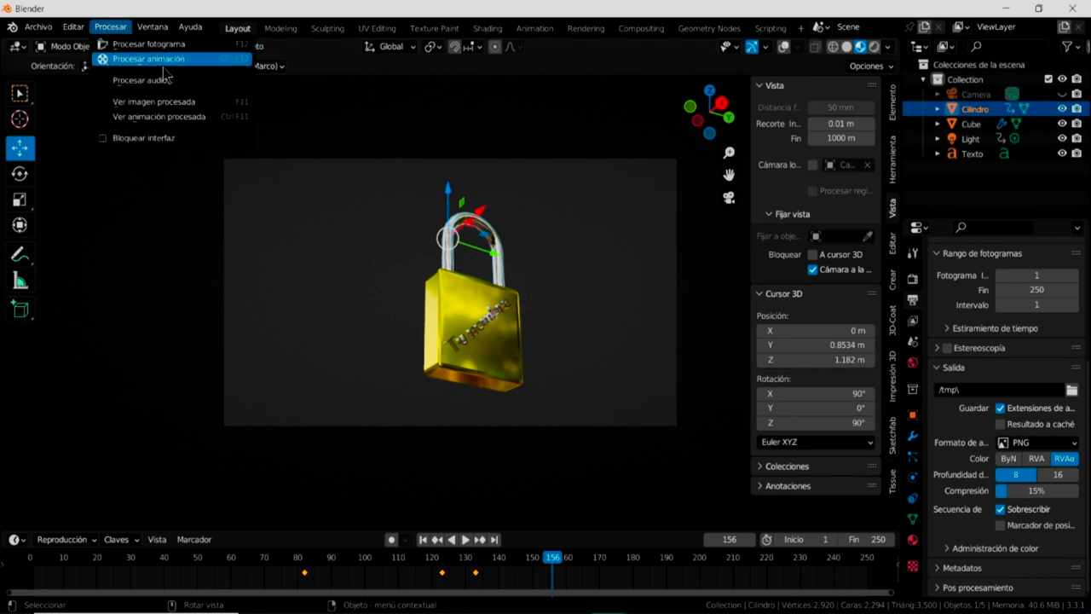
click(1074, 443)
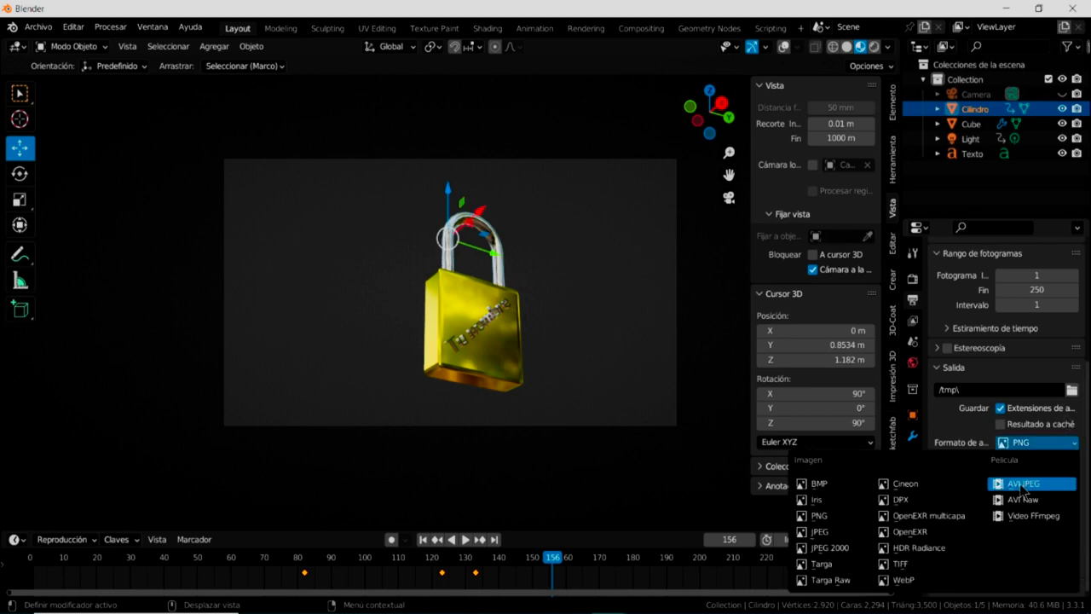
middle_drag(523, 279, 502, 281)
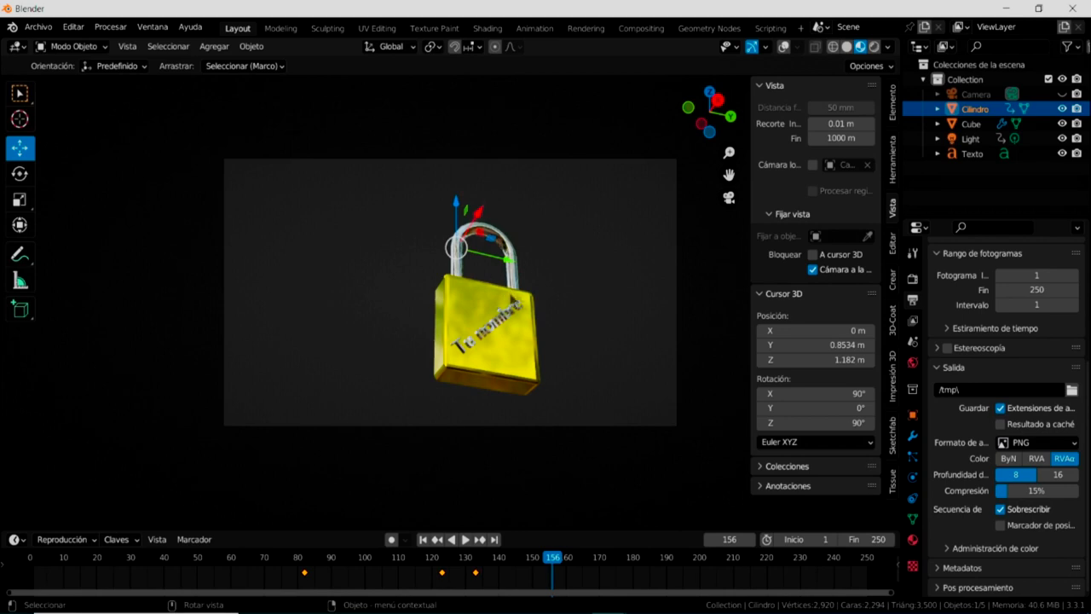
scroll(538, 296, up, 2)
click(397, 312)
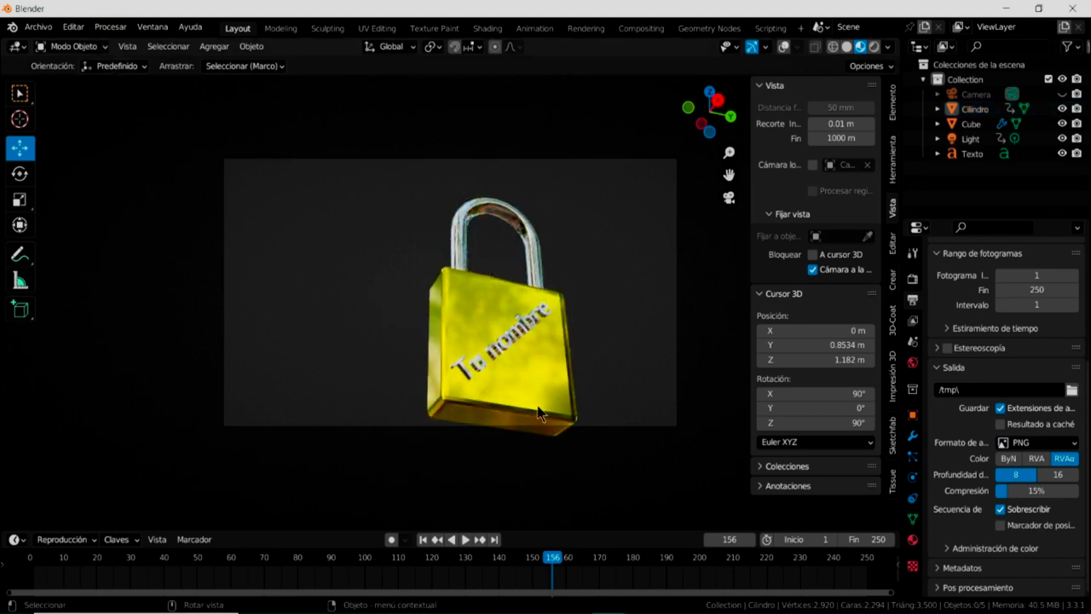
mouse_move(622, 422)
middle_down()
mouse_move(590, 384)
mouse_move(524, 395)
middle_up()
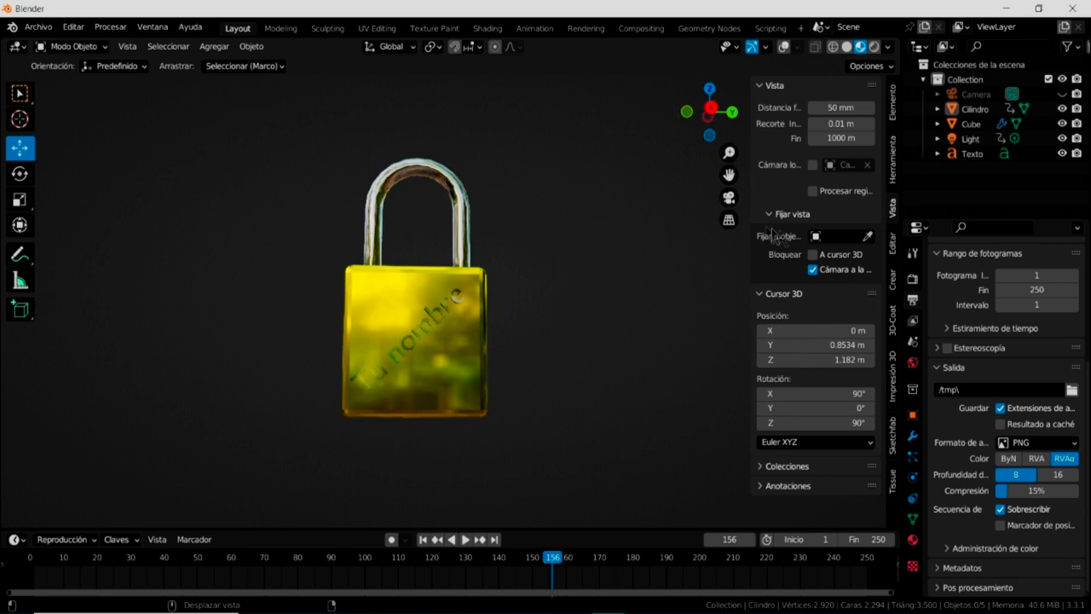
- Hide the sidebar and orbit and pan until the 'Tu nombre' engraving faces front, centred
key(n)
middle_drag(570, 308, 573, 250)
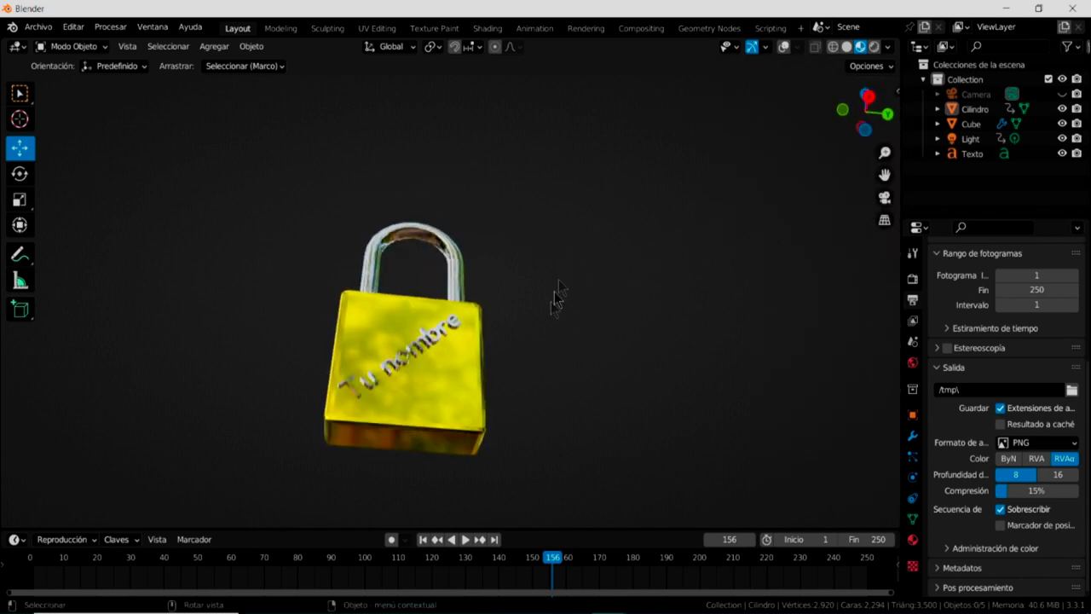
mouse_move(562, 366)
shift+middle_down()
mouse_move(639, 315)
mouse_move(632, 297)
mouse_move(602, 329)
mouse_move(616, 329)
mouse_move(594, 270)
mouse_move(631, 343)
mouse_move(623, 315)
shift+middle_up()
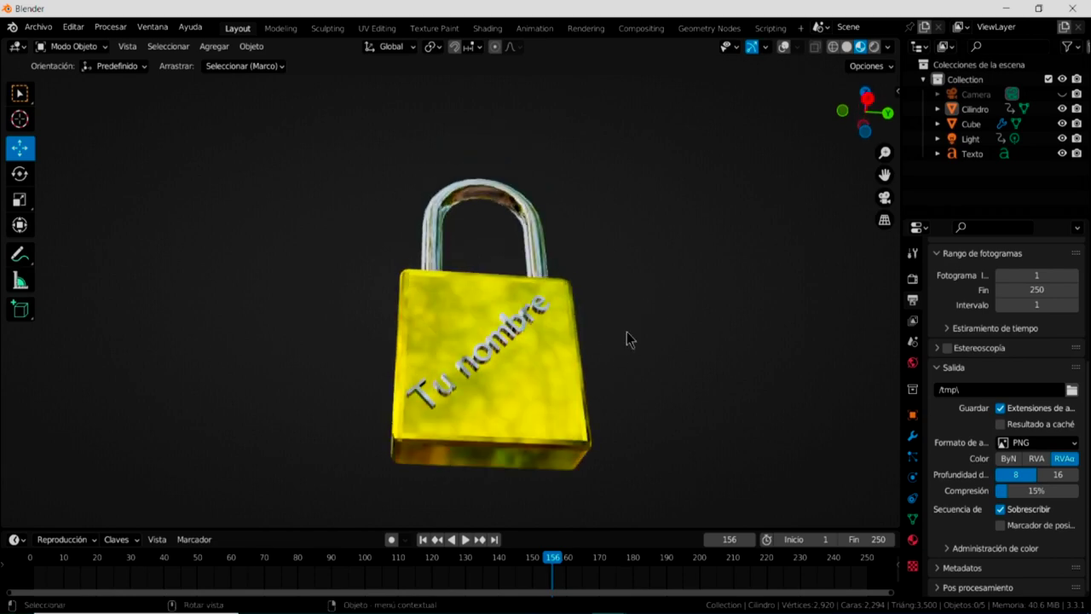